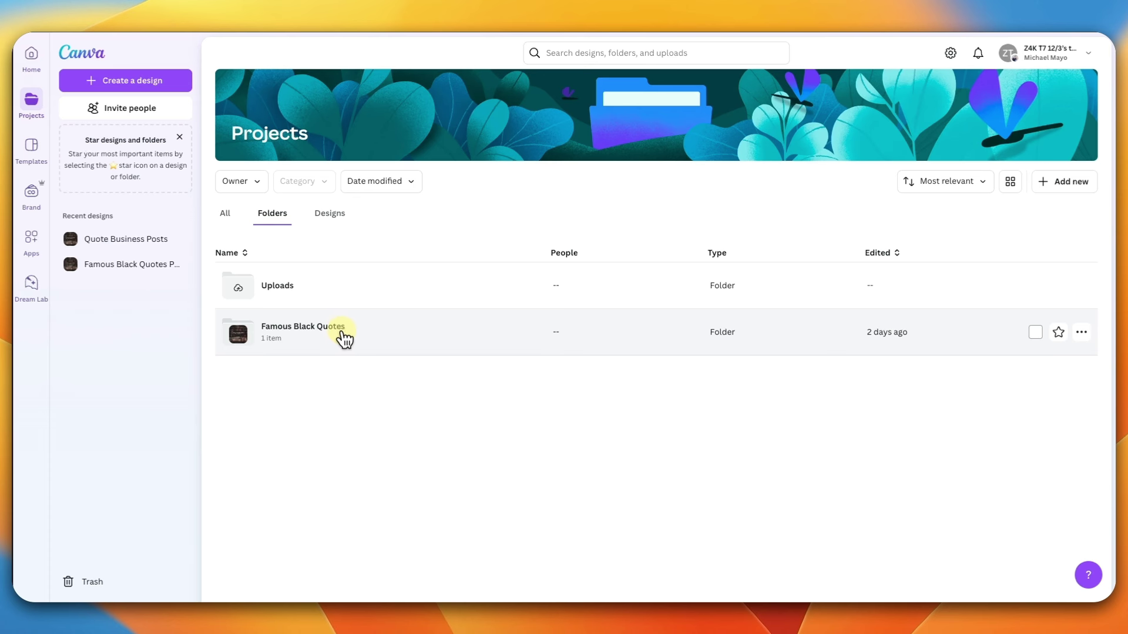
Step: Open the Quote Business Posts design from the Famous Black Quotes folder
left_click(342, 338)
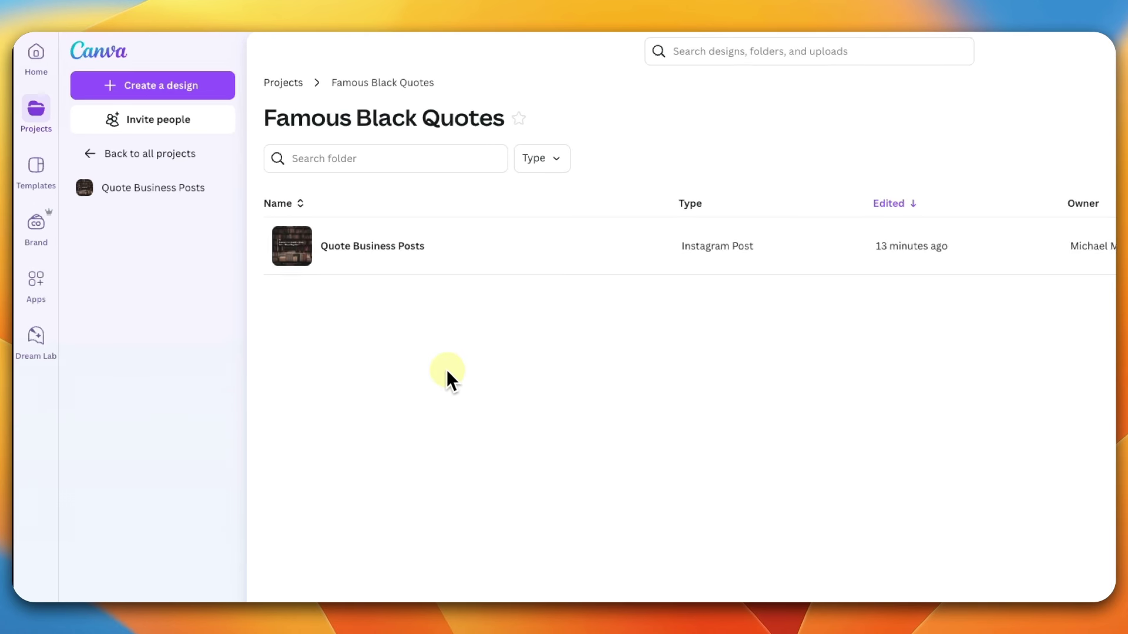
left_click(397, 272)
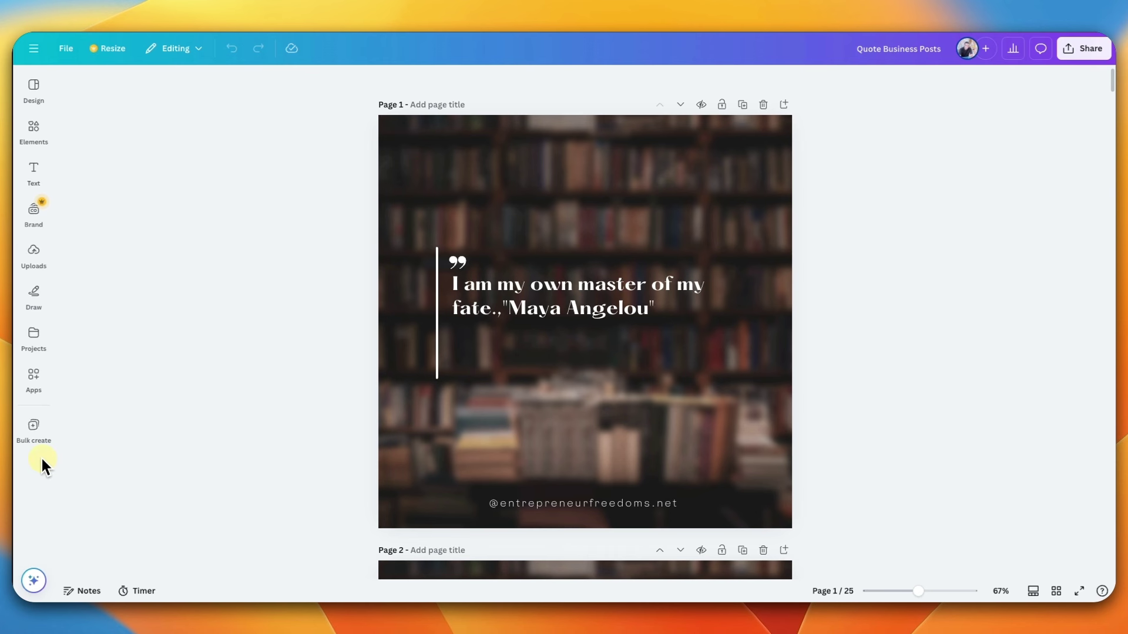
Step: Start Bulk create and upload the Daily Quotes Famous Black People CSV file from Downloads as its data
left_click(30, 376)
left_click(30, 375)
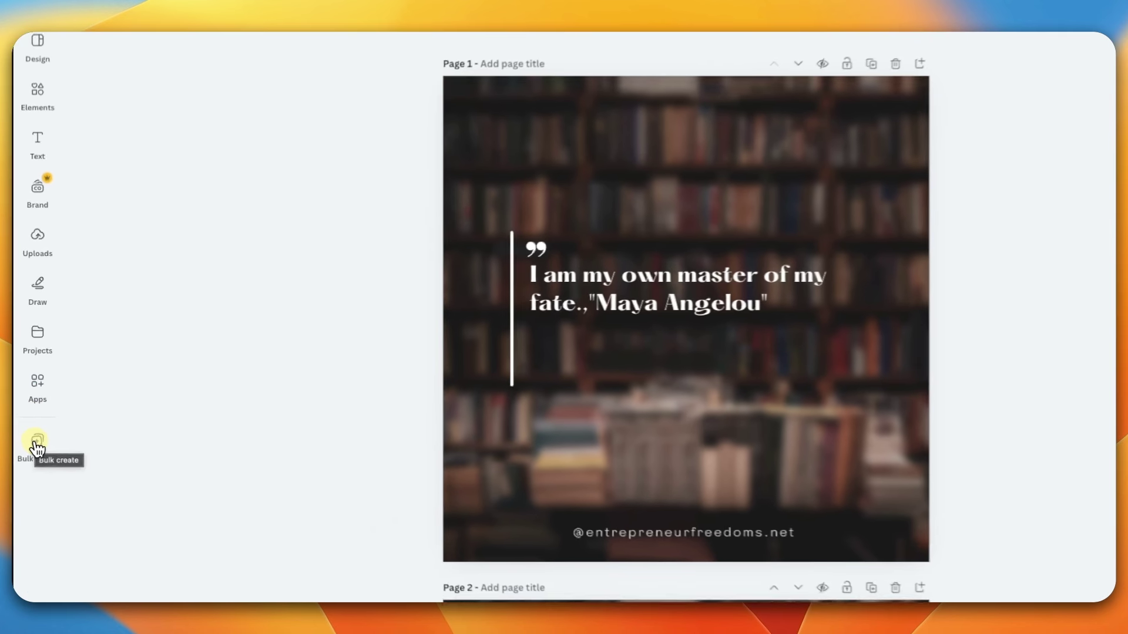
left_click(34, 428)
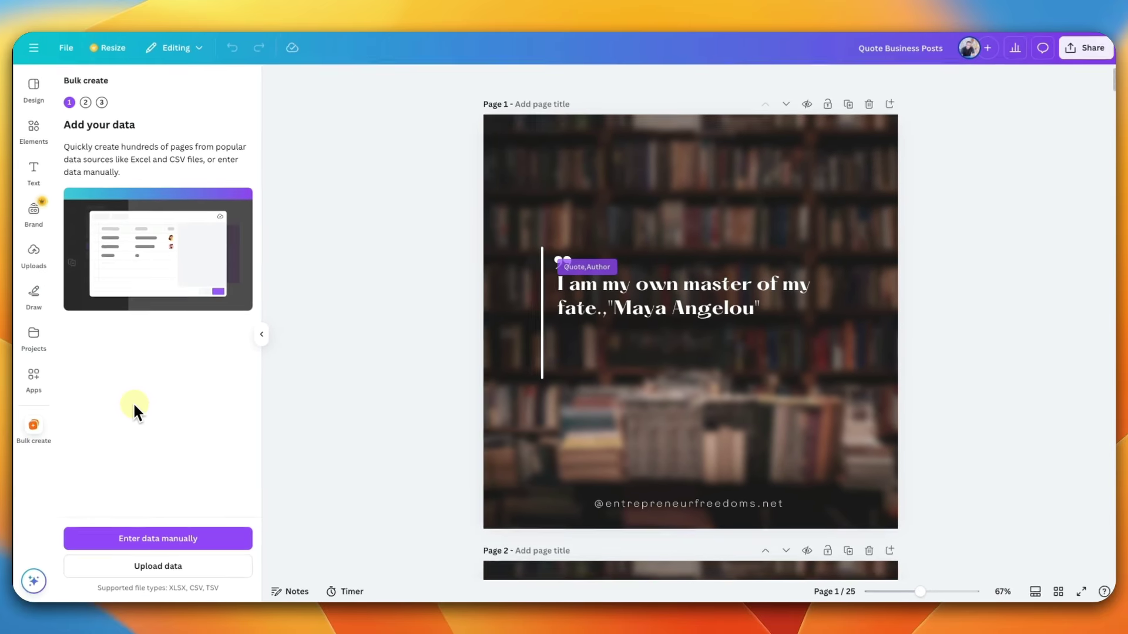
left_click(158, 565)
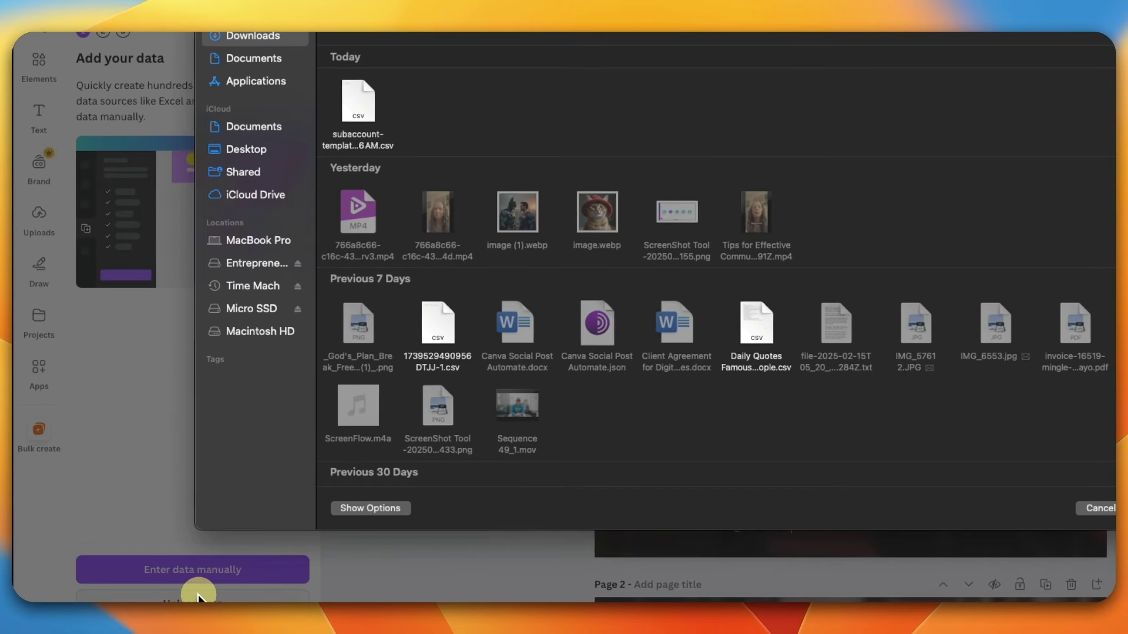
left_click(755, 324)
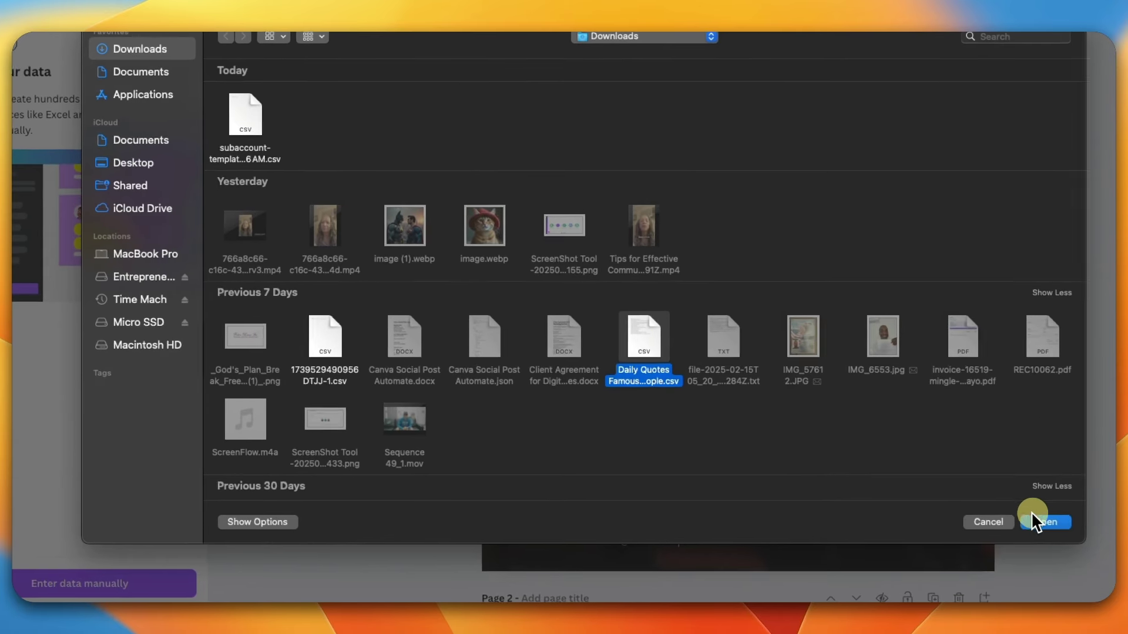
left_click(1110, 548)
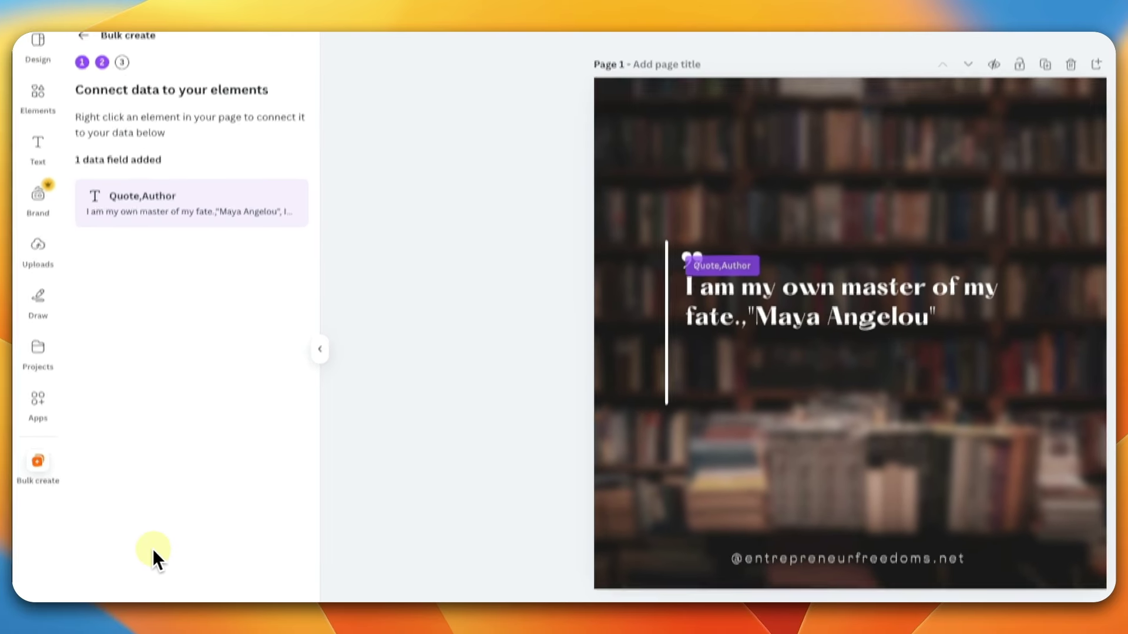
Step: Select the page 1 quote text linked to the Quote,Author field, continue to applying the data, and review the listed rows
left_click(646, 309)
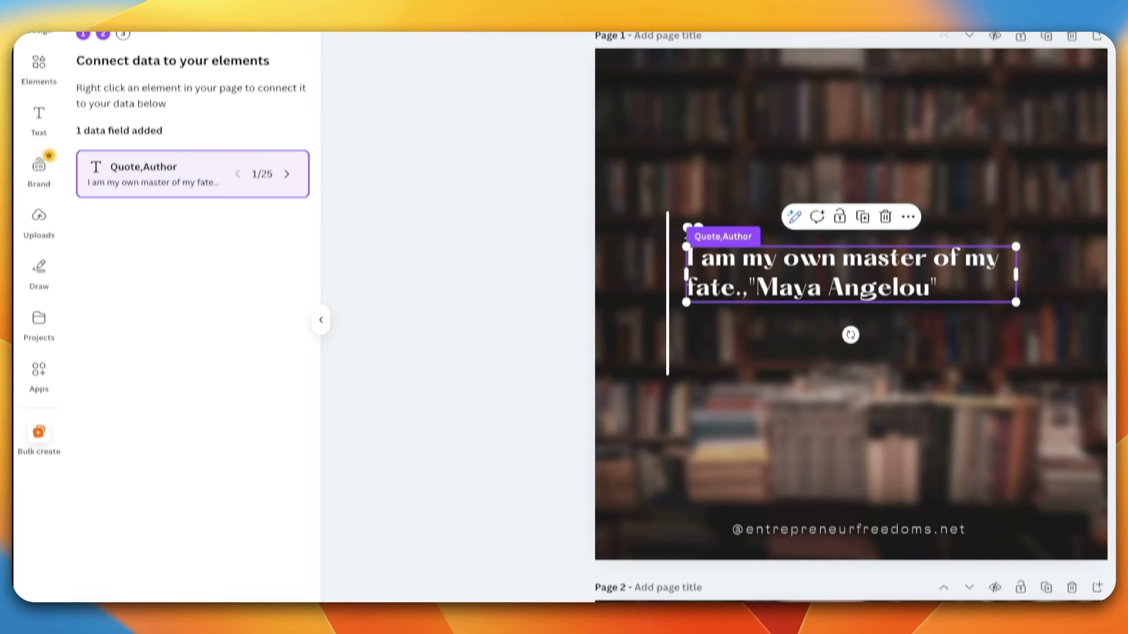
left_click(269, 588)
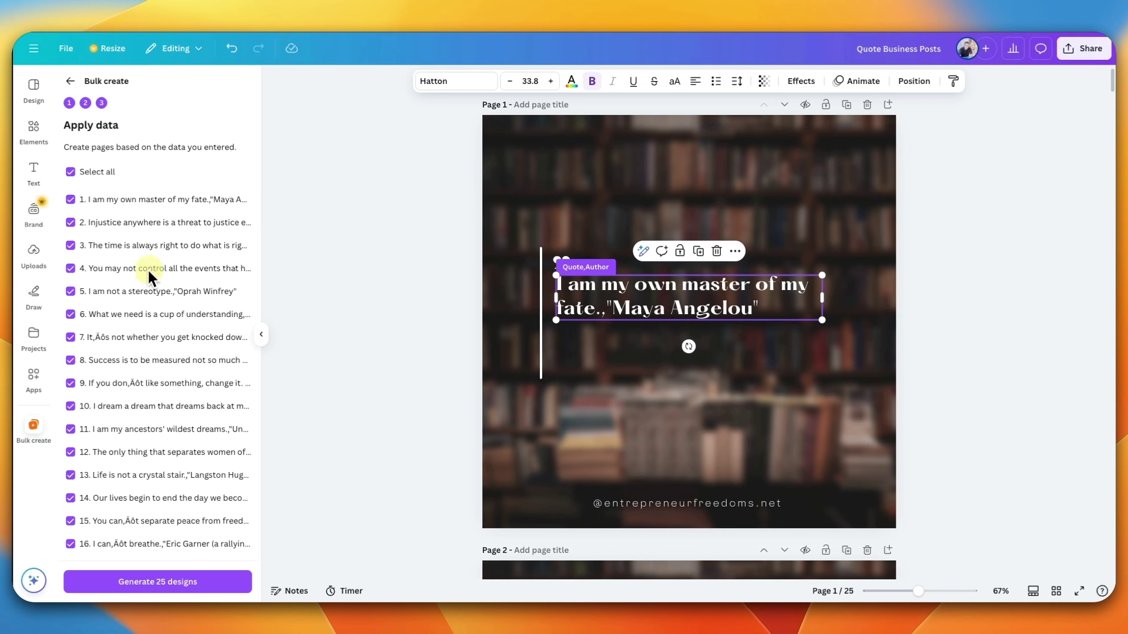
scroll(150, 511, "down", 5)
scroll(149, 511, "up", 5)
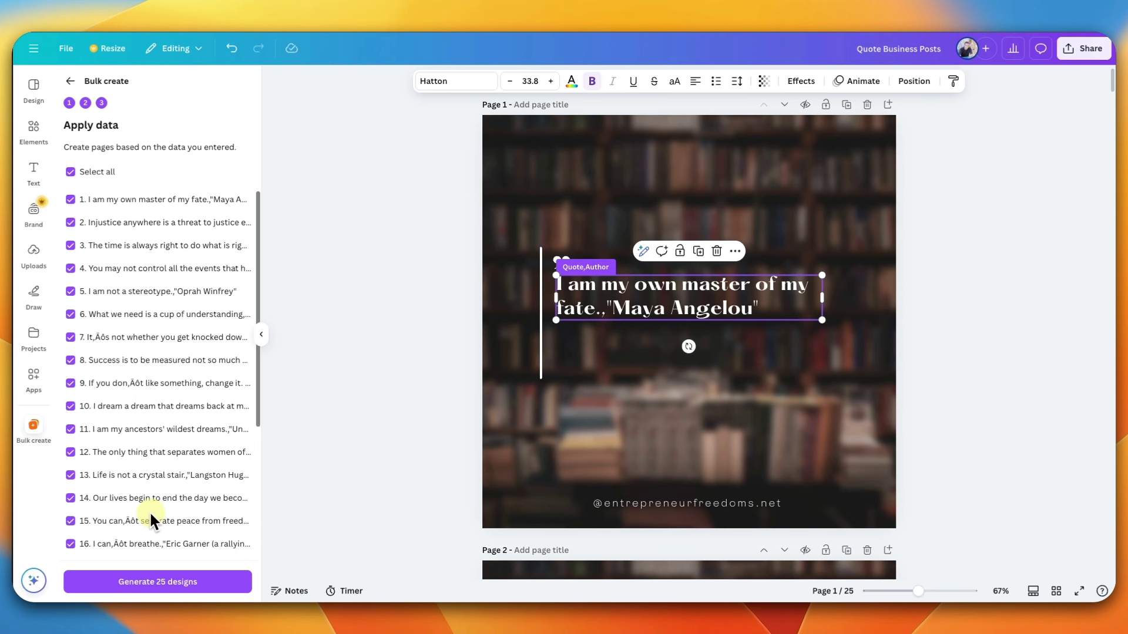
scroll(169, 350, "down", 5)
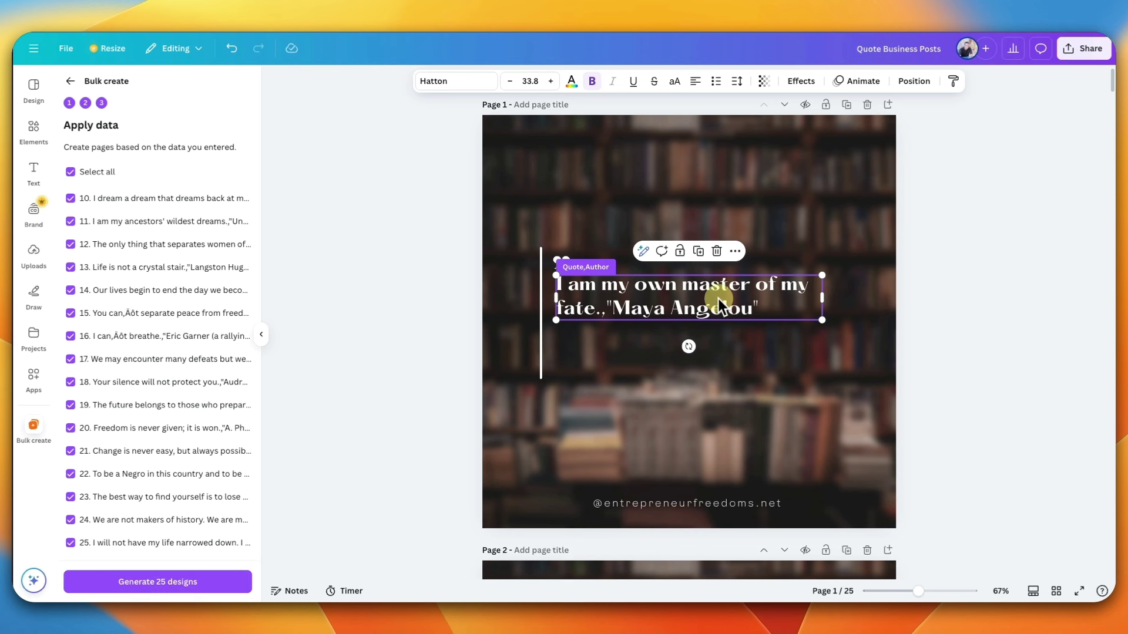
Step: Look through the design's quote pages to examine how the quote and author text appear on each one
scroll(604, 229, "down", 10)
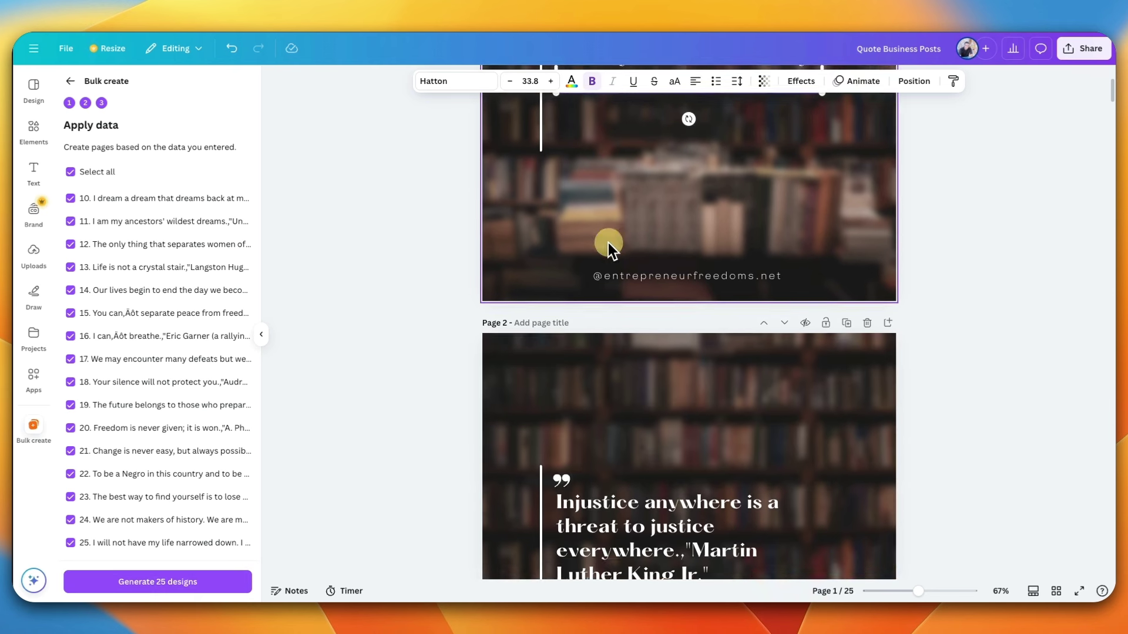
scroll(611, 255, "down", 20)
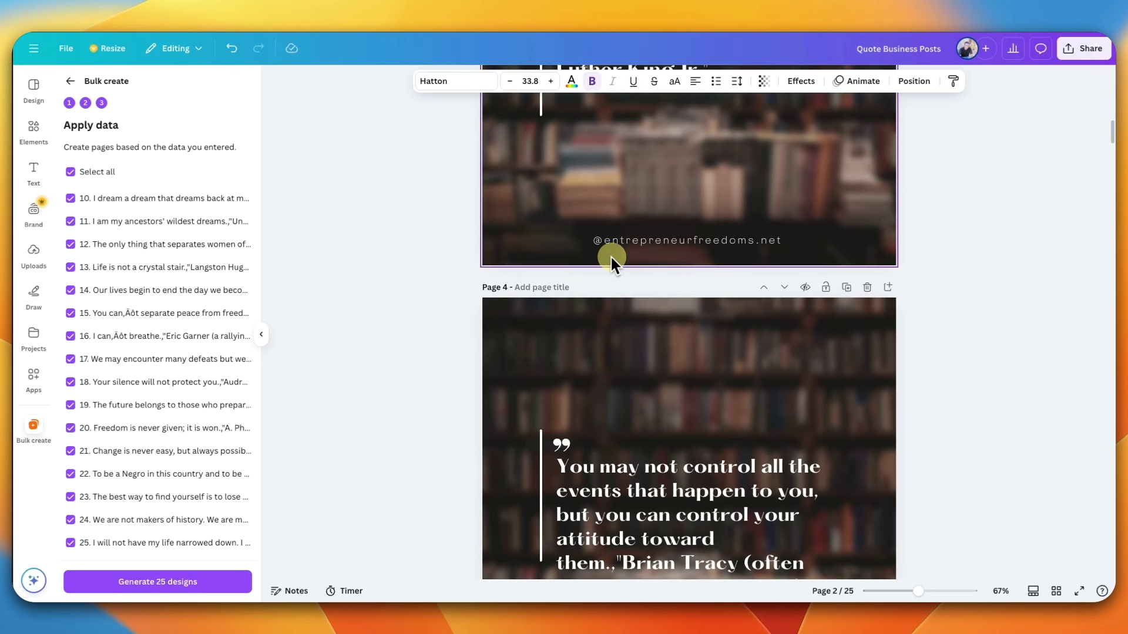
scroll(611, 257, "down", 10)
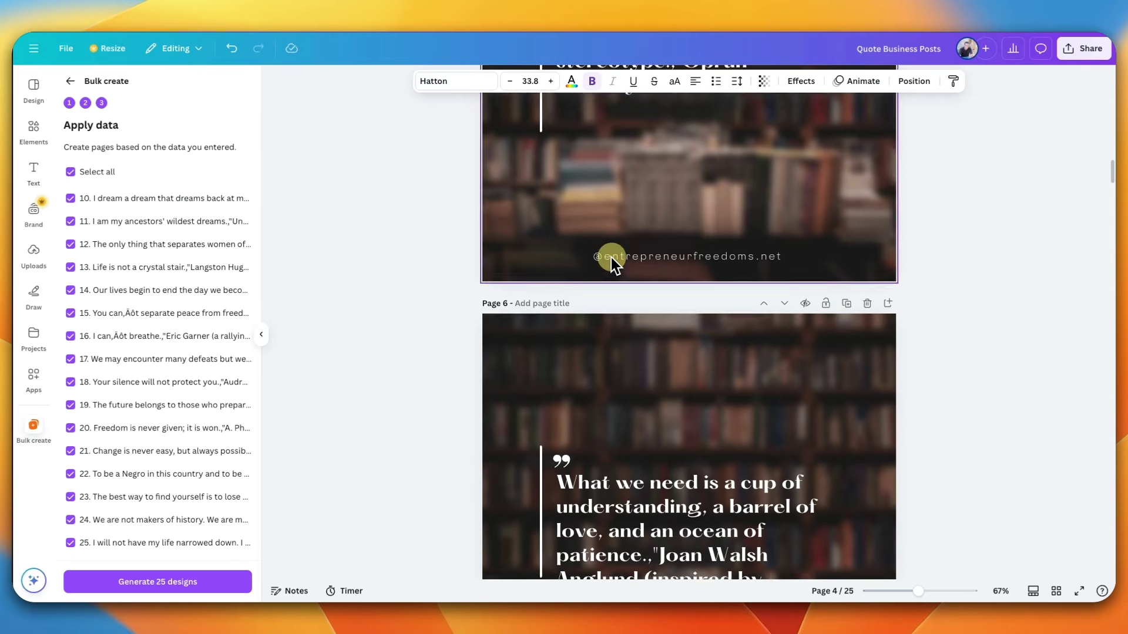
scroll(611, 257, "down", 6)
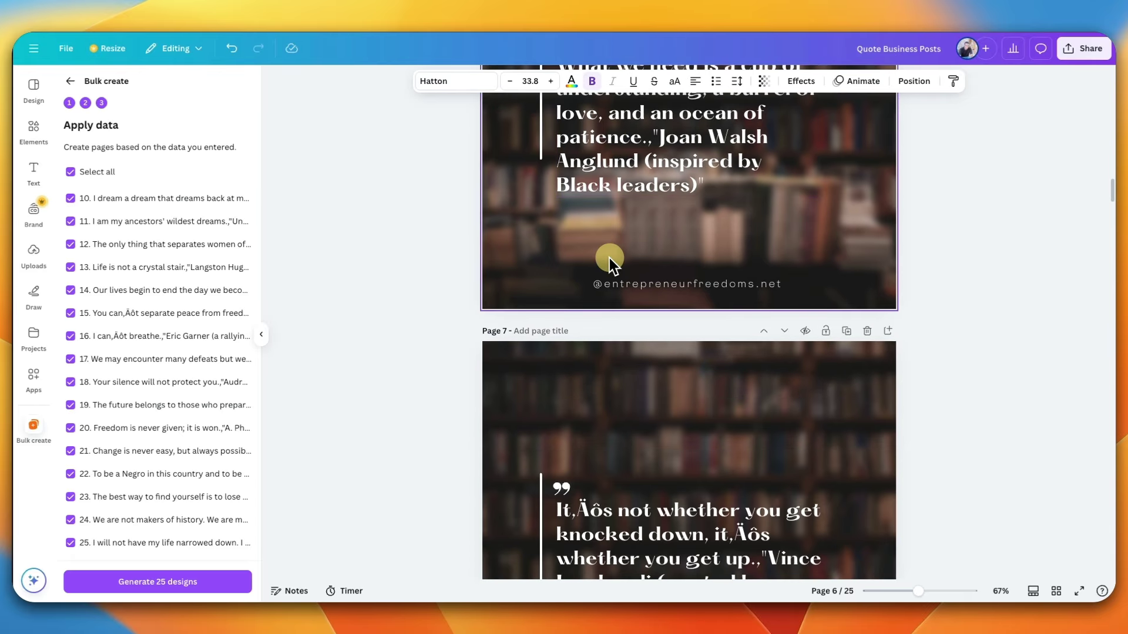
scroll(608, 259, "down", 1)
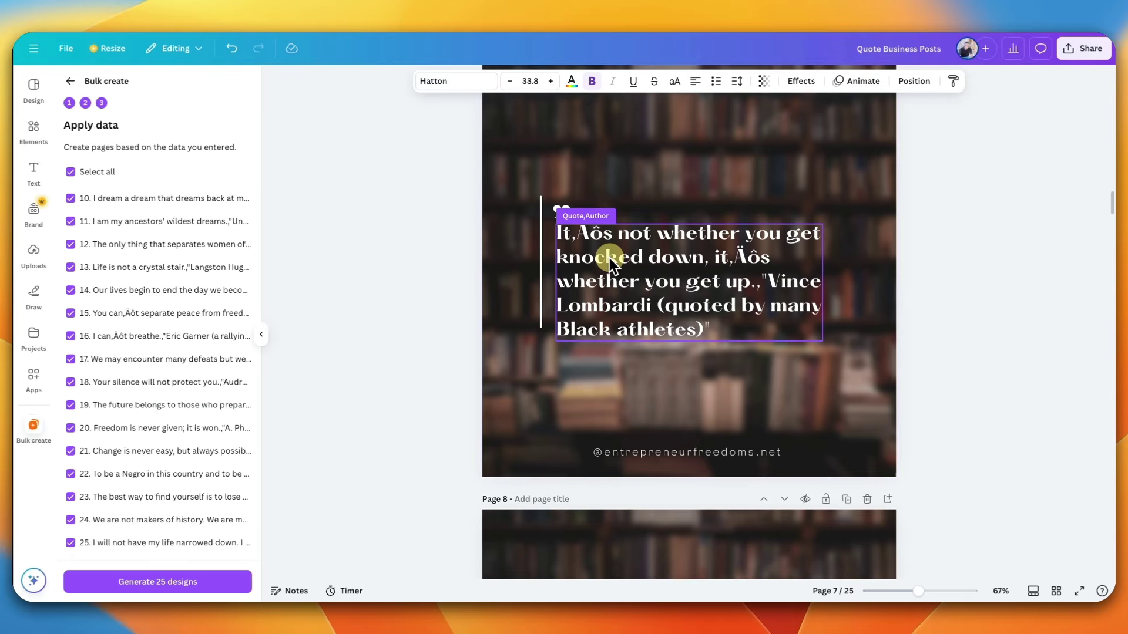
scroll(609, 259, "down", 4)
scroll(608, 256, "up", 8)
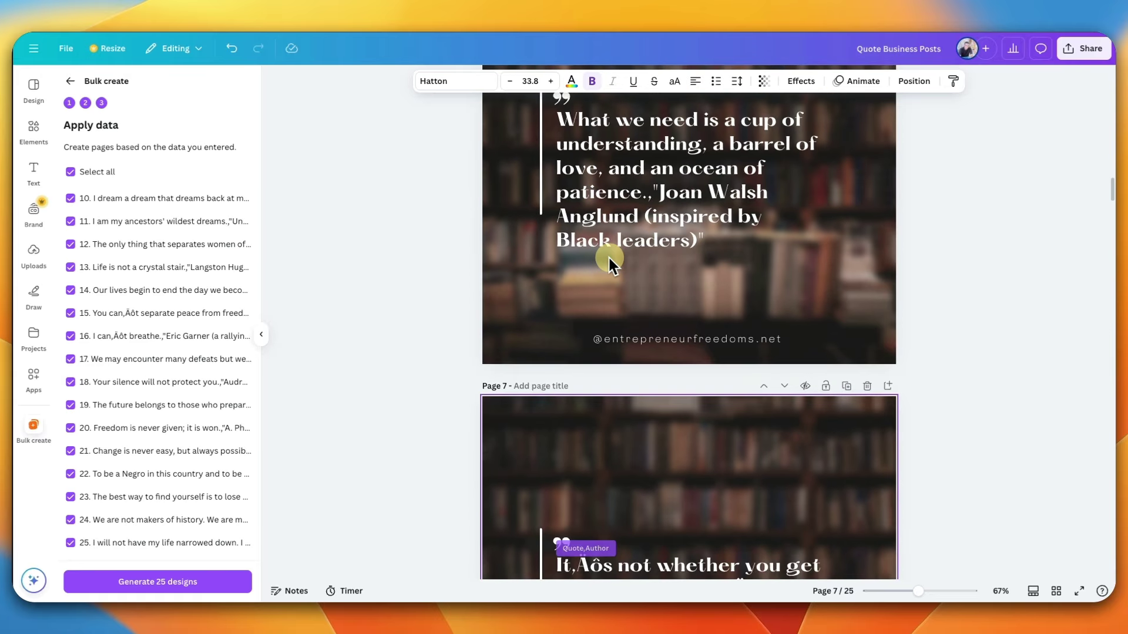
scroll(608, 258, "up", 20)
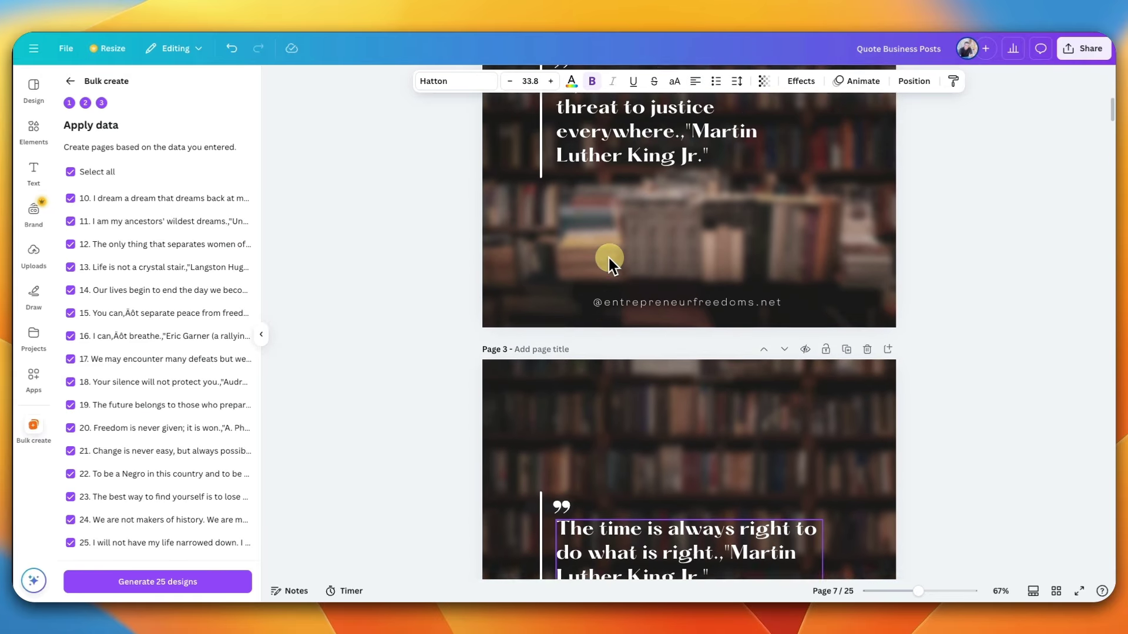
scroll(609, 258, "up", 15)
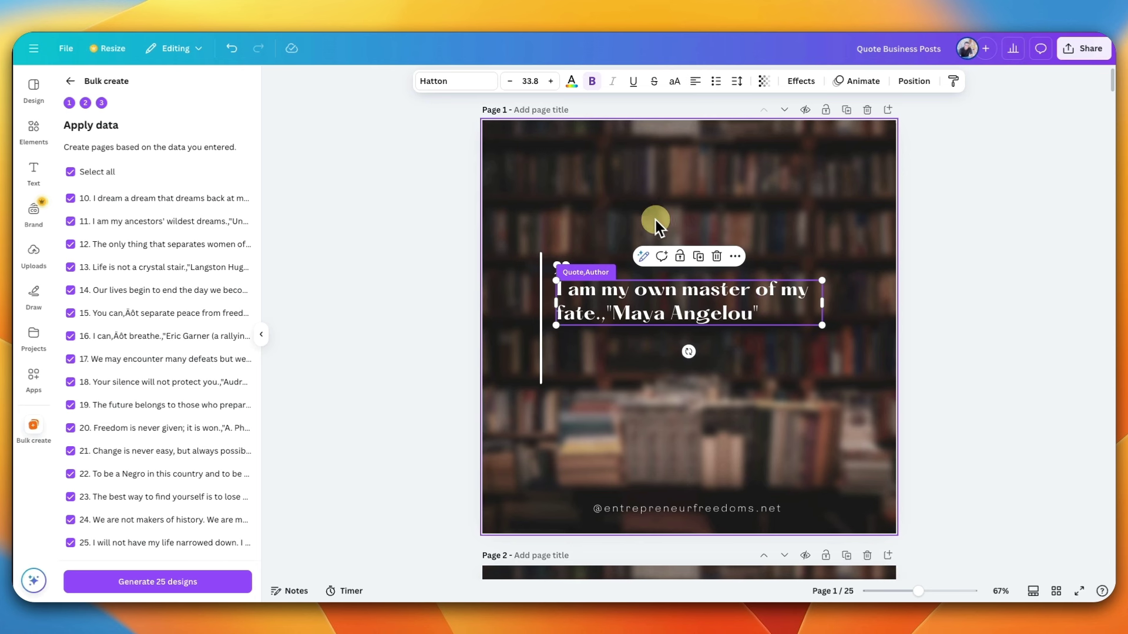
scroll(818, 238, "down", 8)
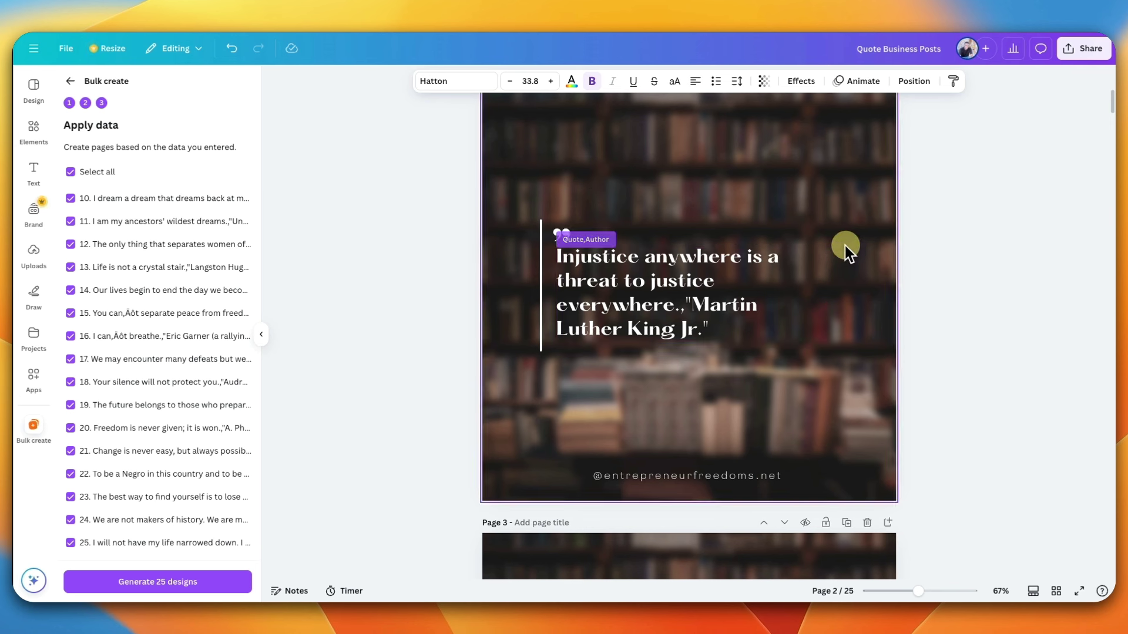
scroll(844, 247, "up", 5)
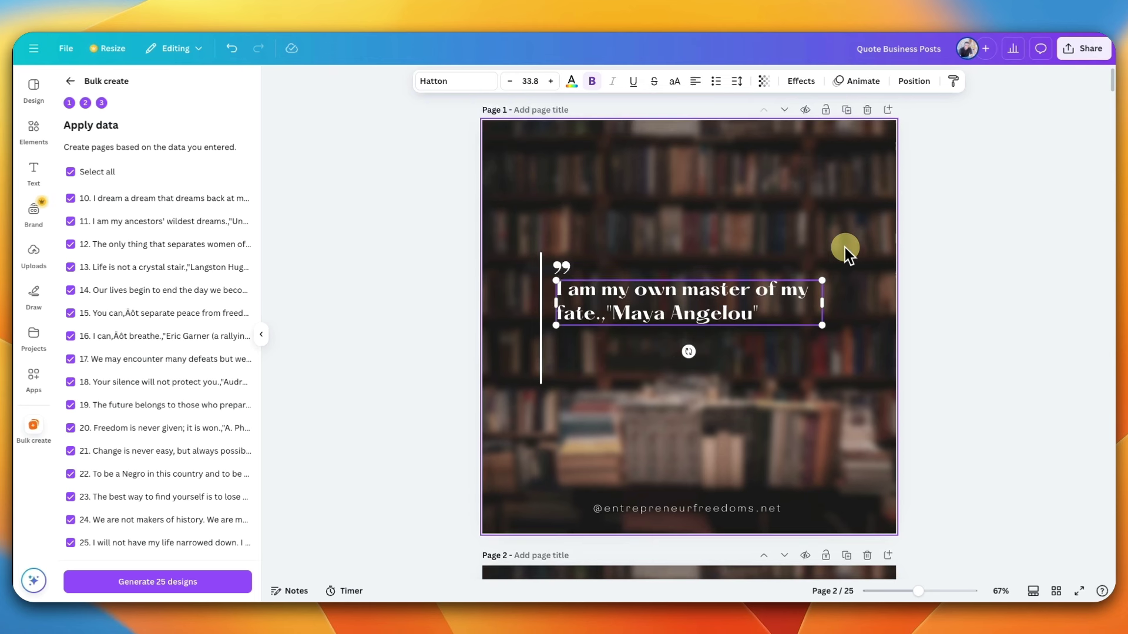
scroll(792, 201, "down", 10)
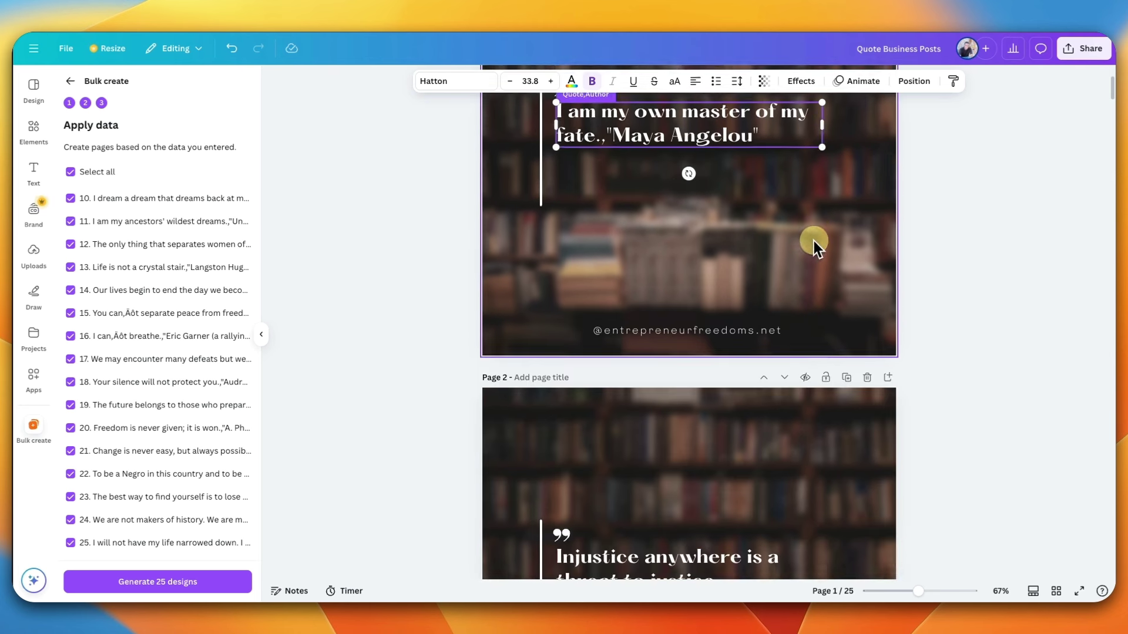
scroll(815, 244, "up", 10)
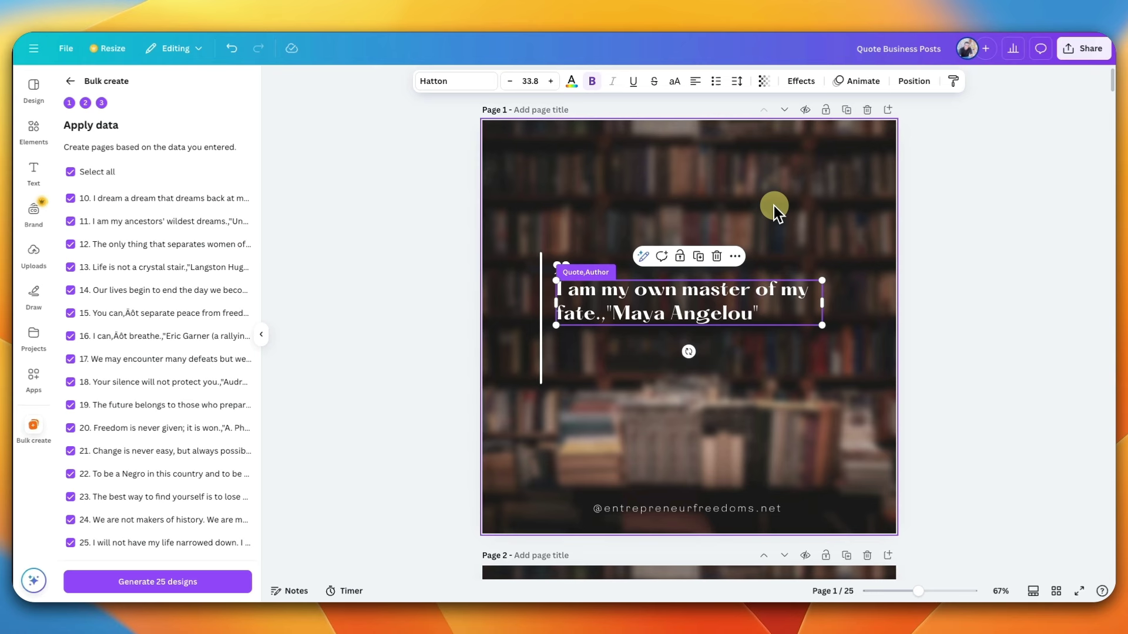
scroll(774, 205, "down", 5)
scroll(774, 205, "up", 5)
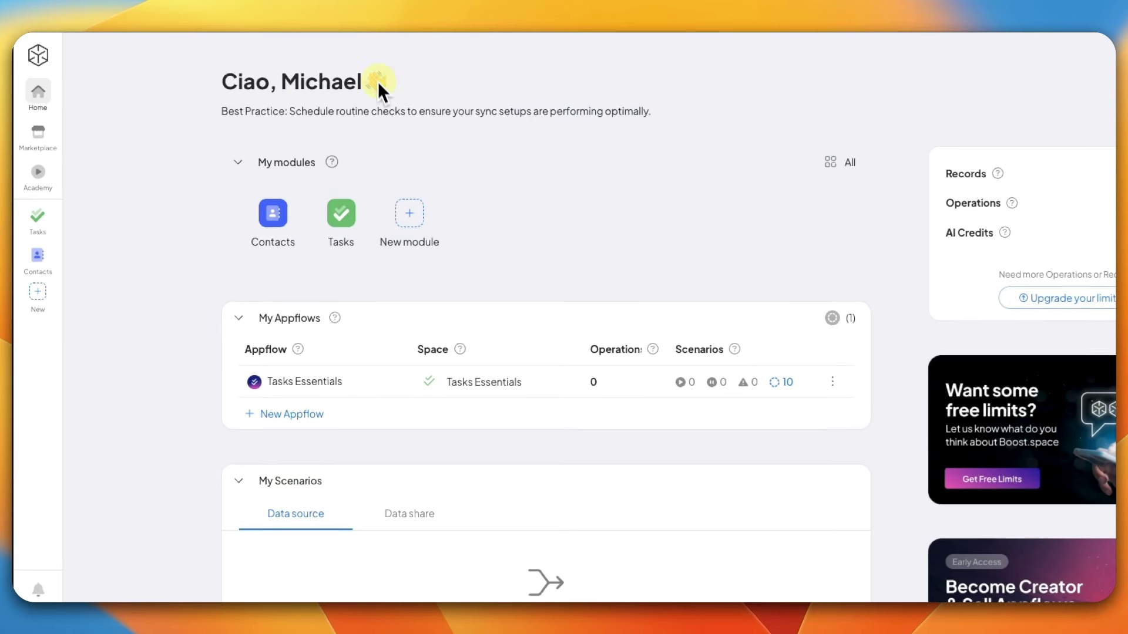
Step: Switch to Boost.space and open its Integrator from the account's integrations
scroll(403, 333, "down", 2)
scroll(144, 536, "down", 3)
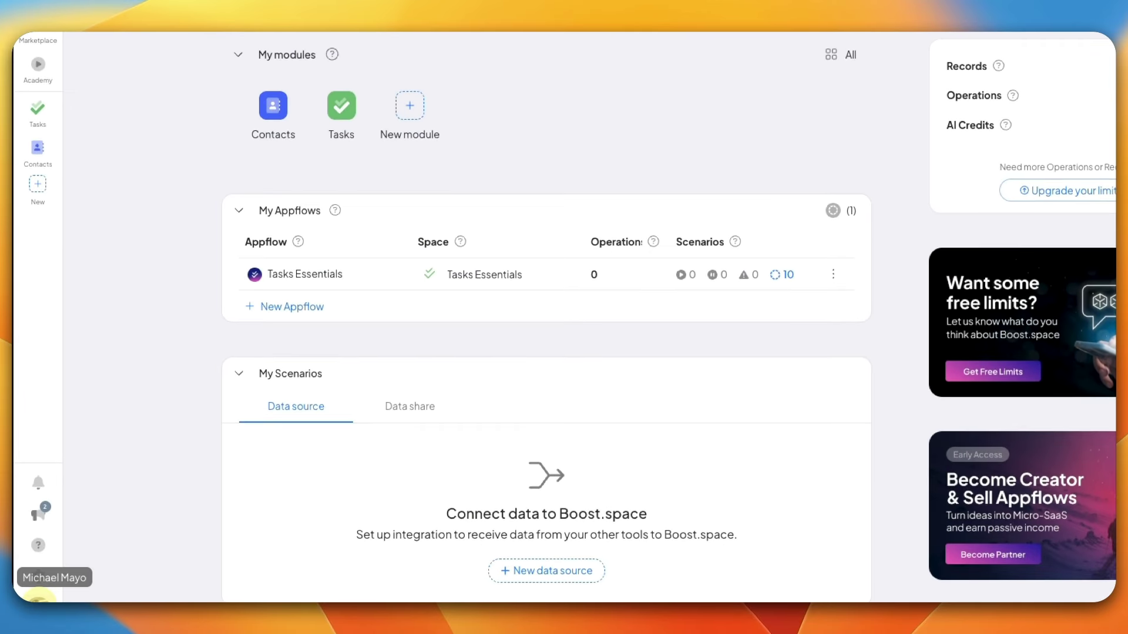
left_click(58, 596)
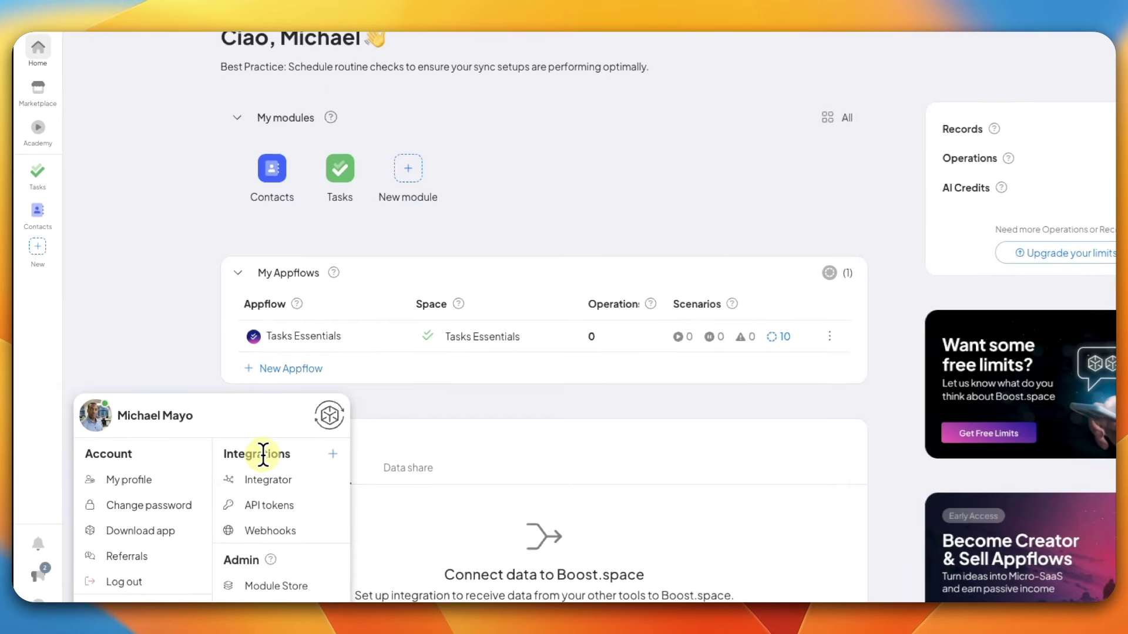
left_click(267, 483)
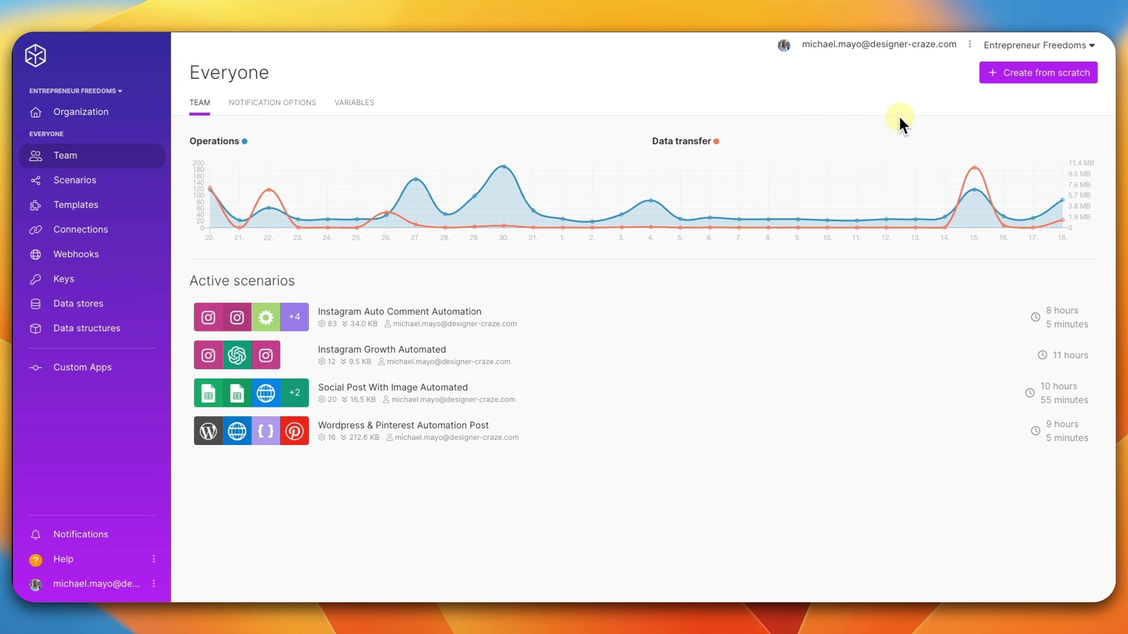
Step: Create a scenario from scratch with the Google Sheets Search Rows module as its first module
left_click(999, 76)
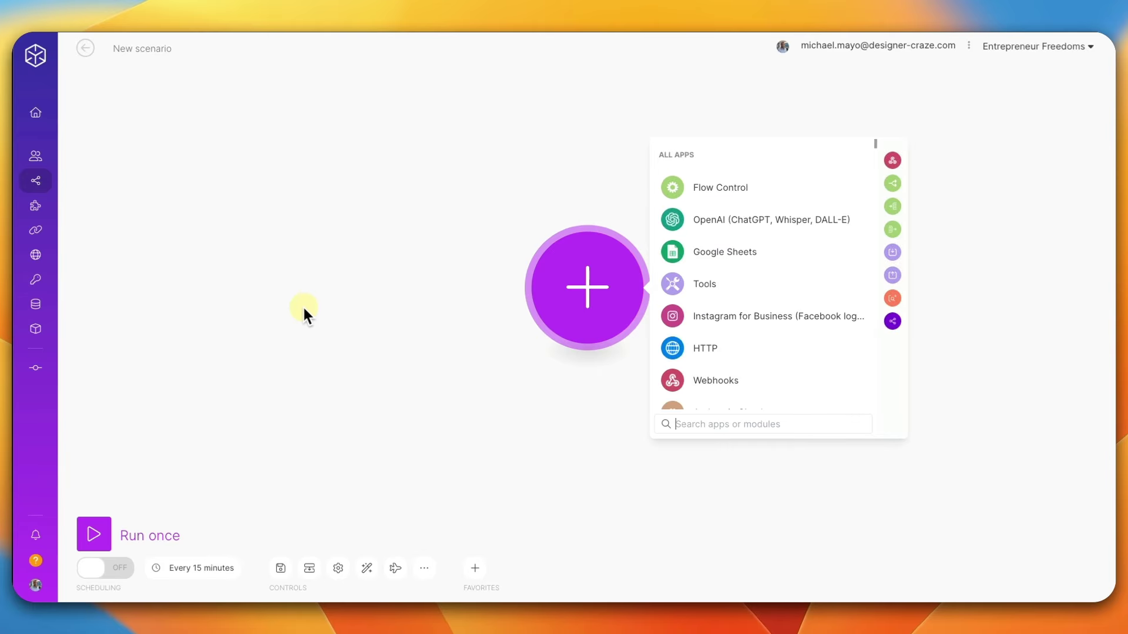
left_click(684, 254)
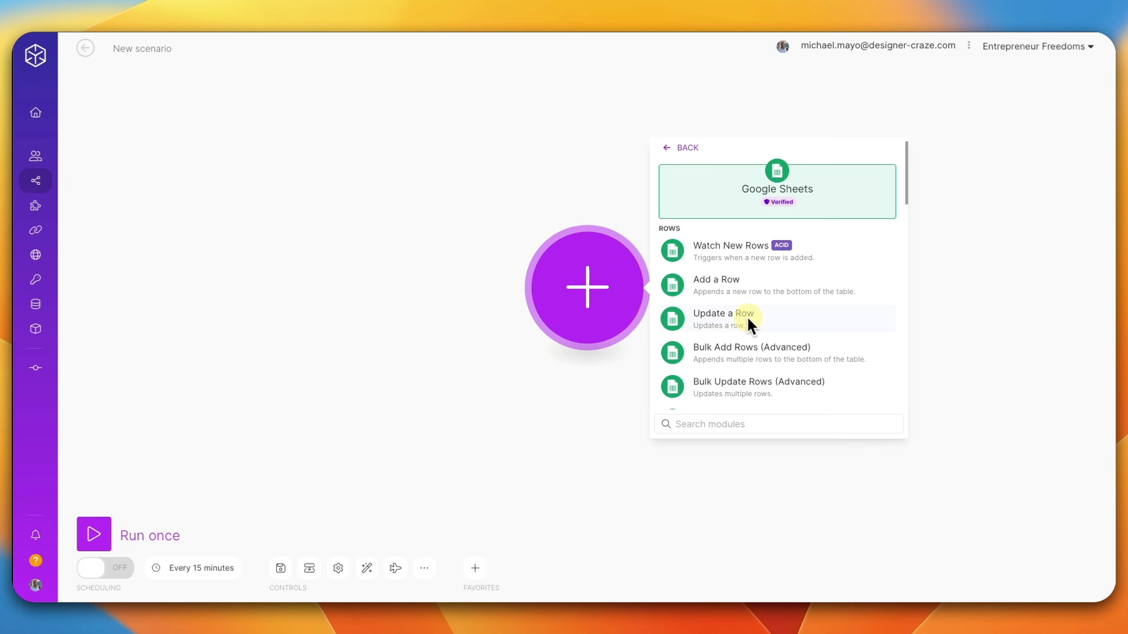
scroll(747, 321, "down", 3)
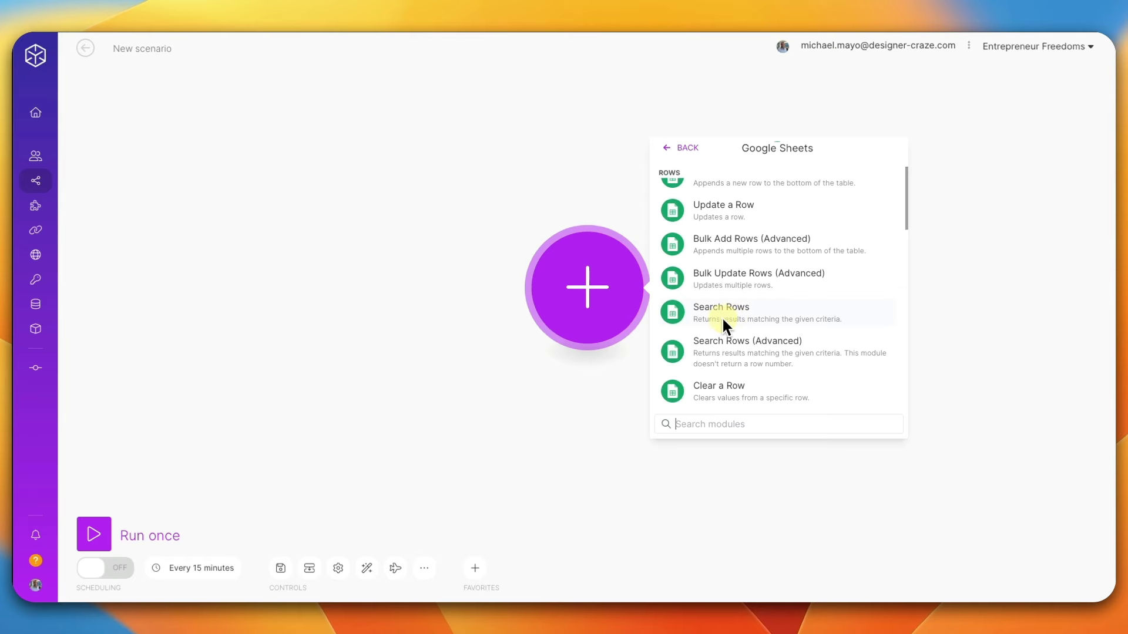
left_click(723, 315)
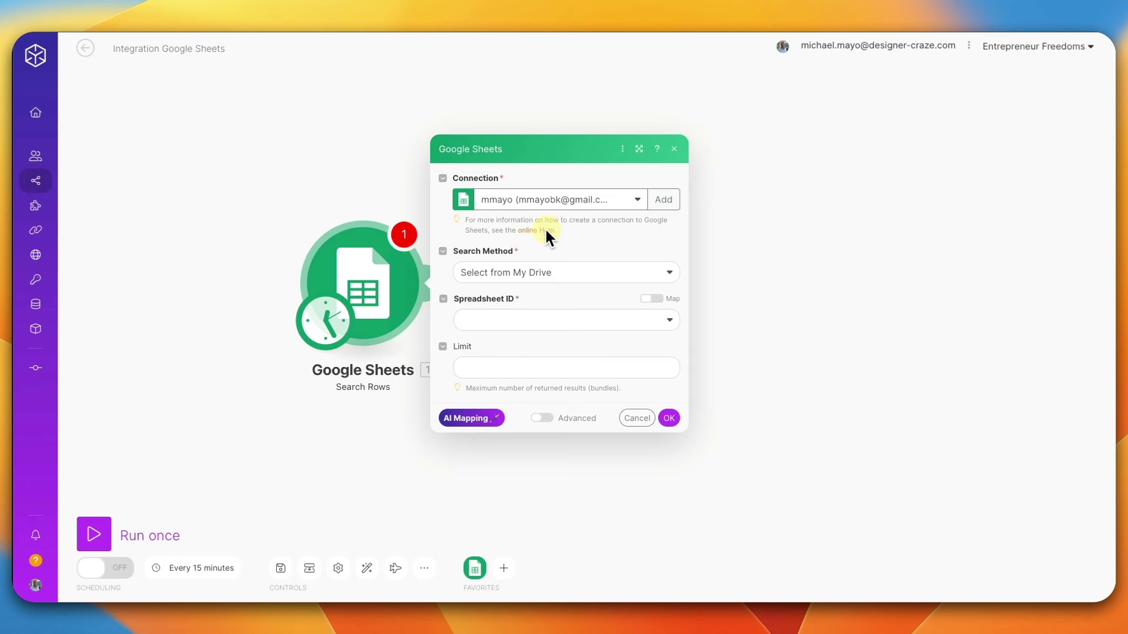
Step: Search the module's spreadsheets for "da" and choose Daily Quotes Famous Black People as the Spreadsheet ID
left_click(480, 322)
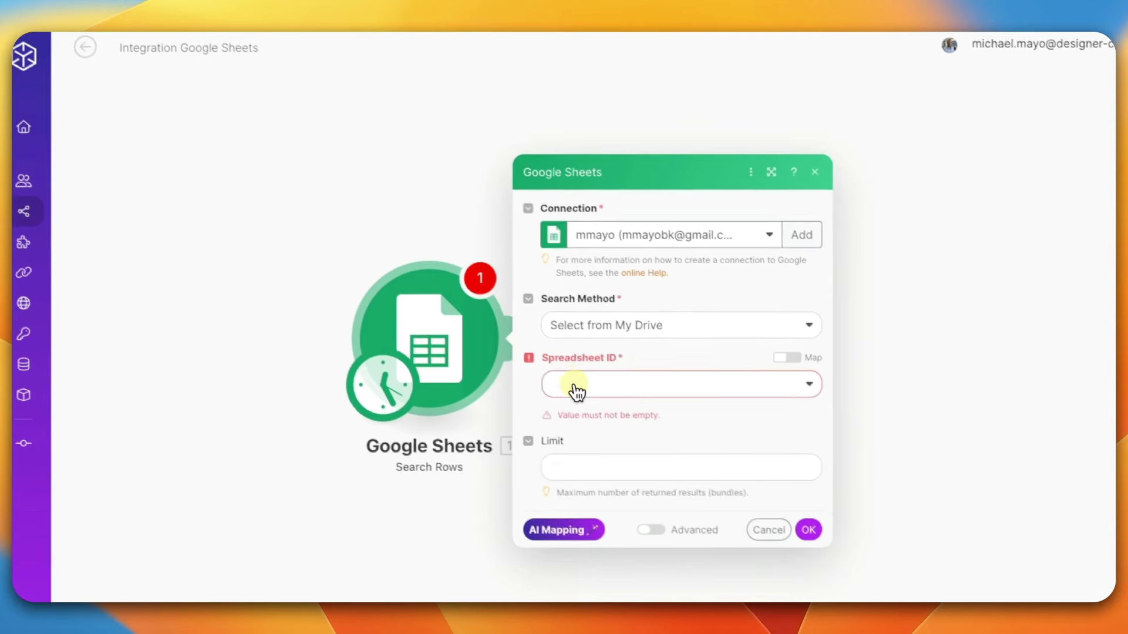
left_click(573, 394)
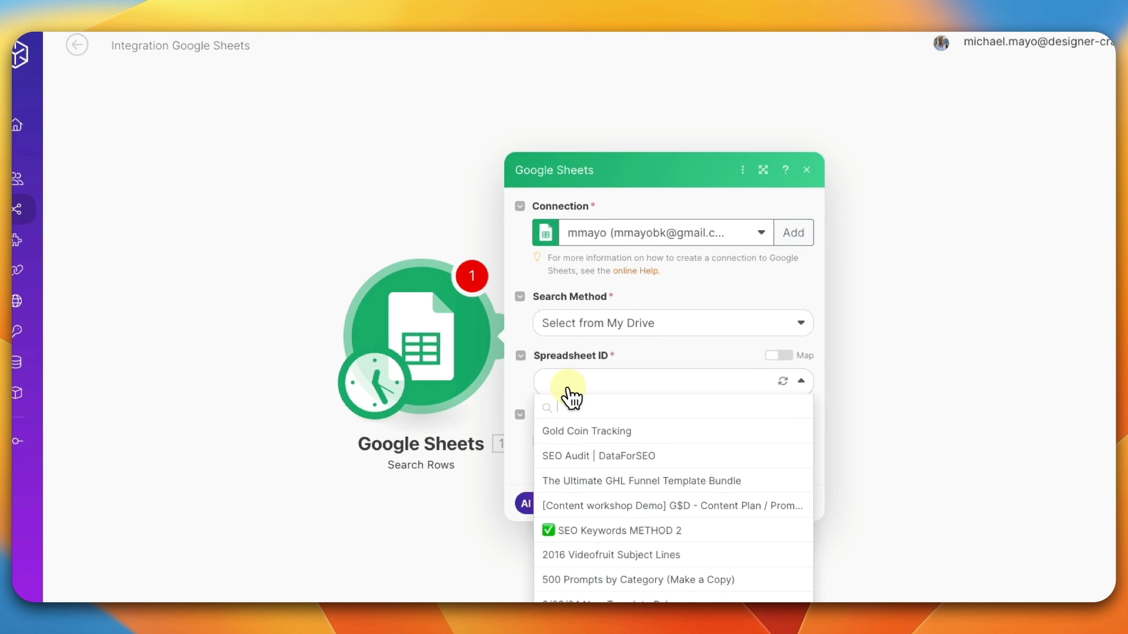
type("da")
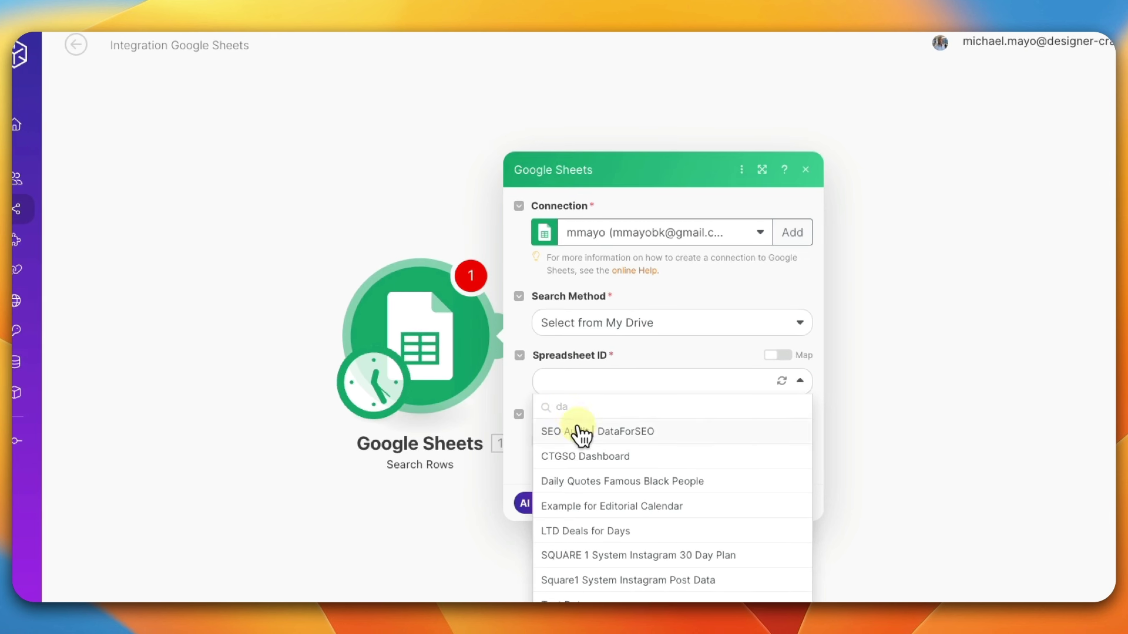
left_click(609, 483)
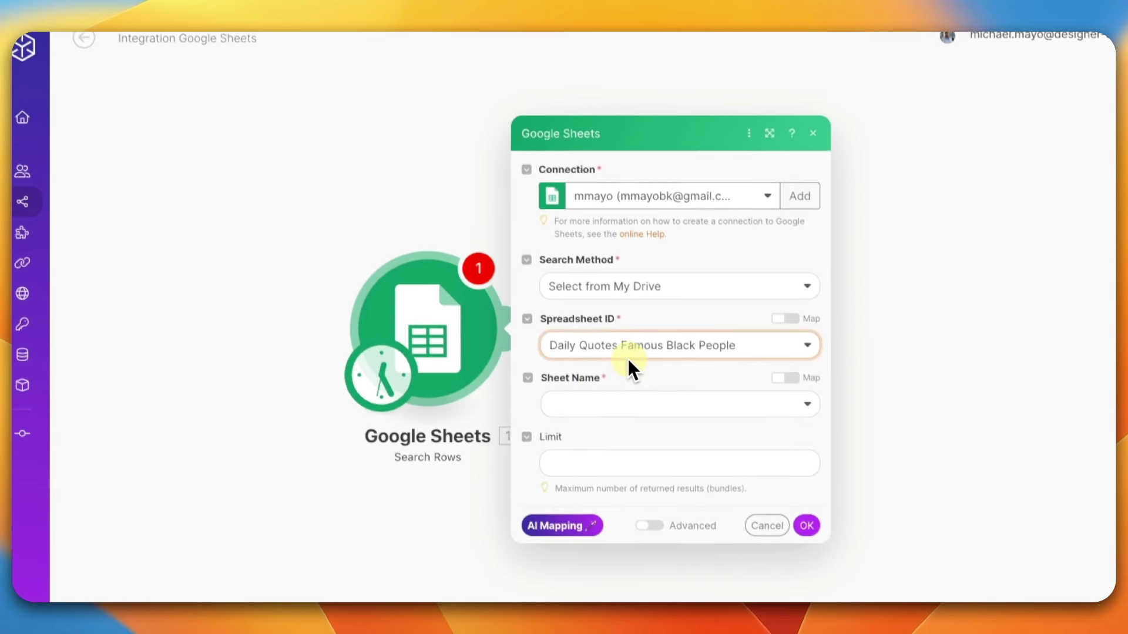
Step: Choose Sheet1 as the sheet name and set the filter column to Status (C)
left_click(577, 401)
left_click(581, 427)
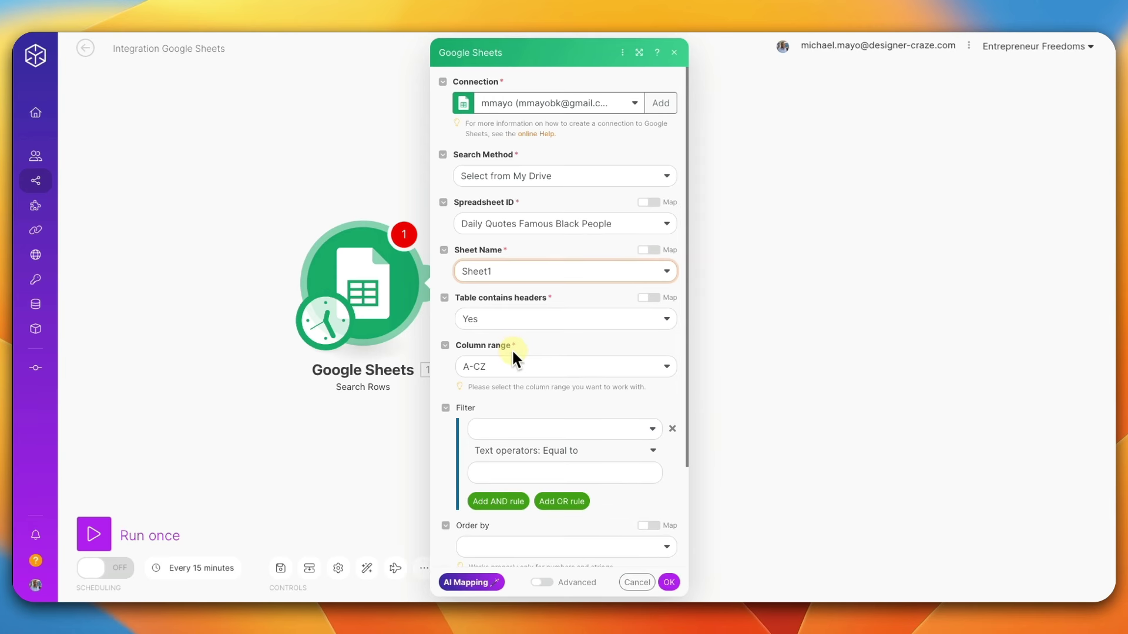
scroll(514, 352, "down", 2)
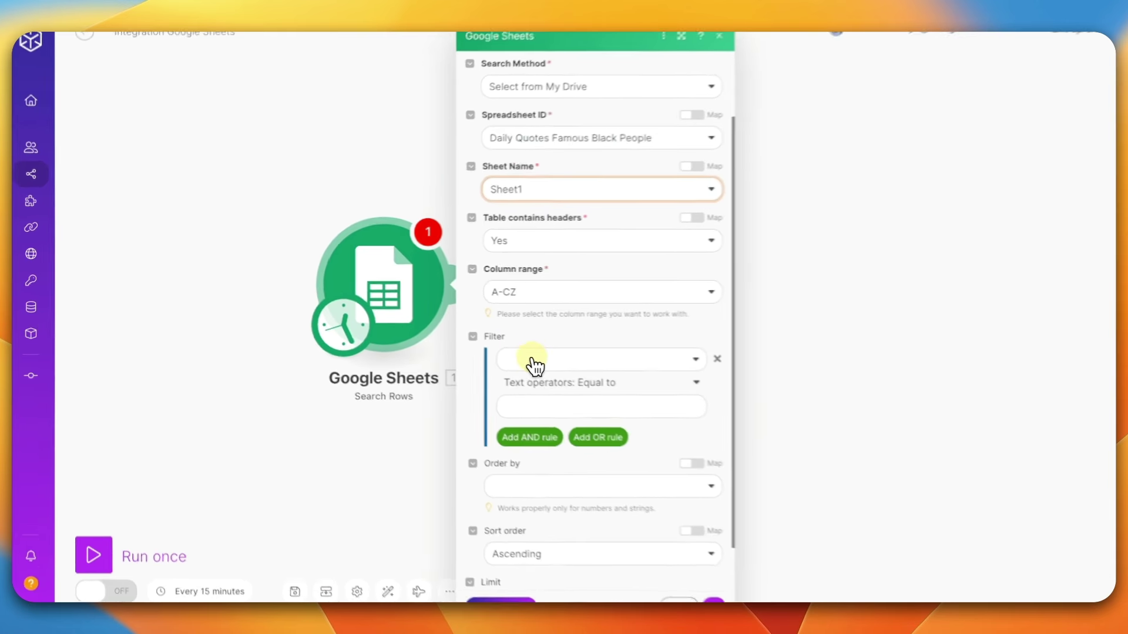
left_click(517, 356)
left_click(588, 446)
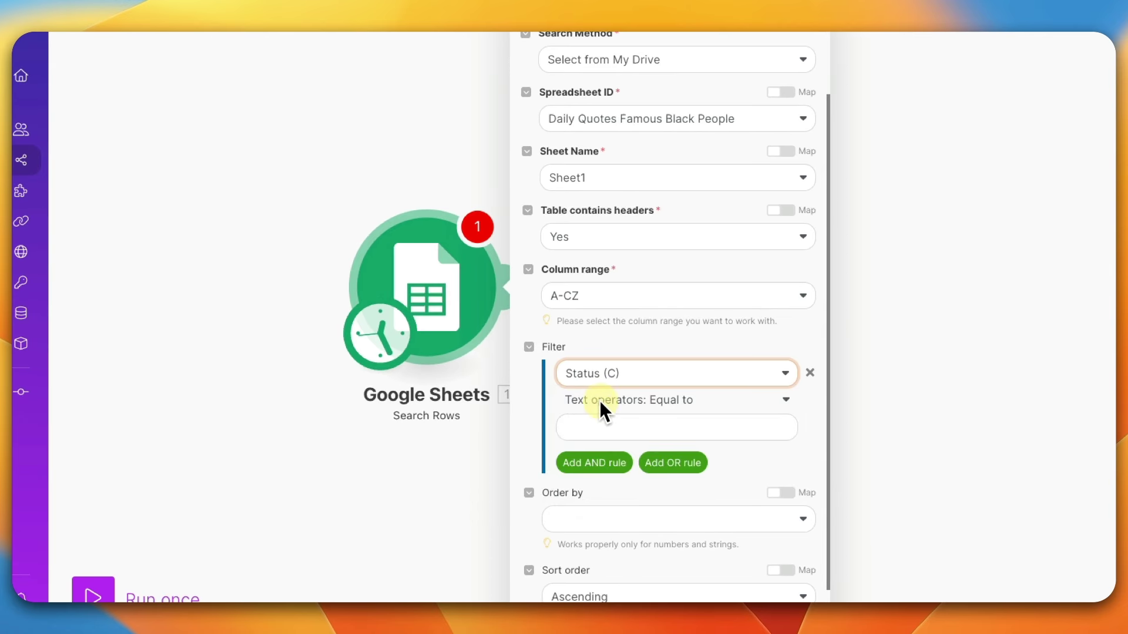
Step: Limit the Google Sheets search to 1 returned result, close the module settings and save the scenario
scroll(592, 514, "down", 1)
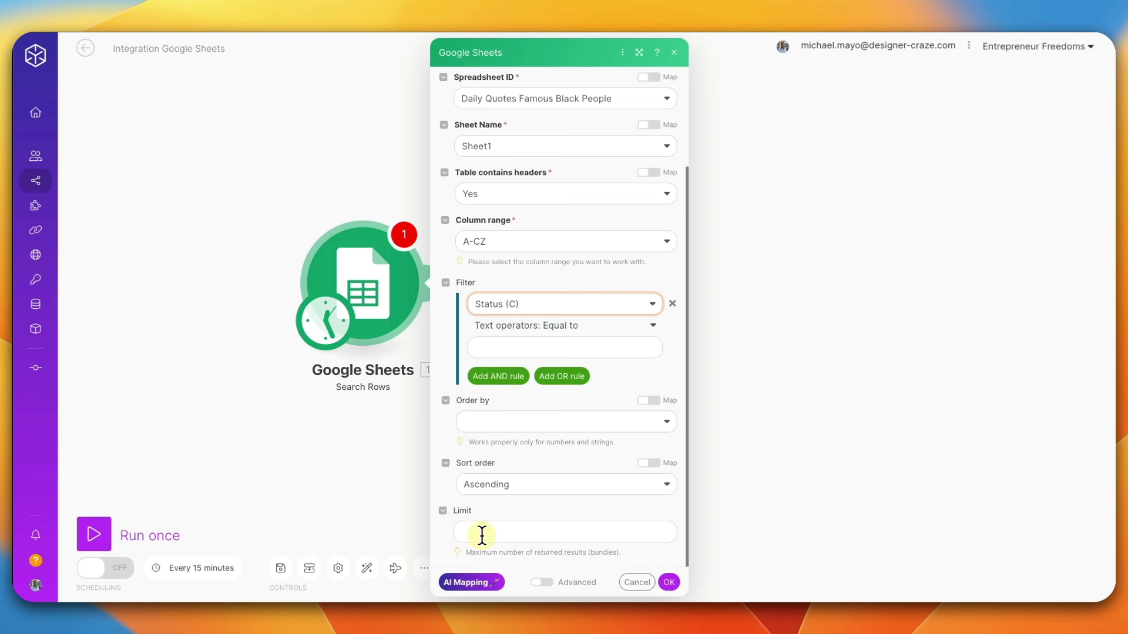
left_click(481, 535)
type("1")
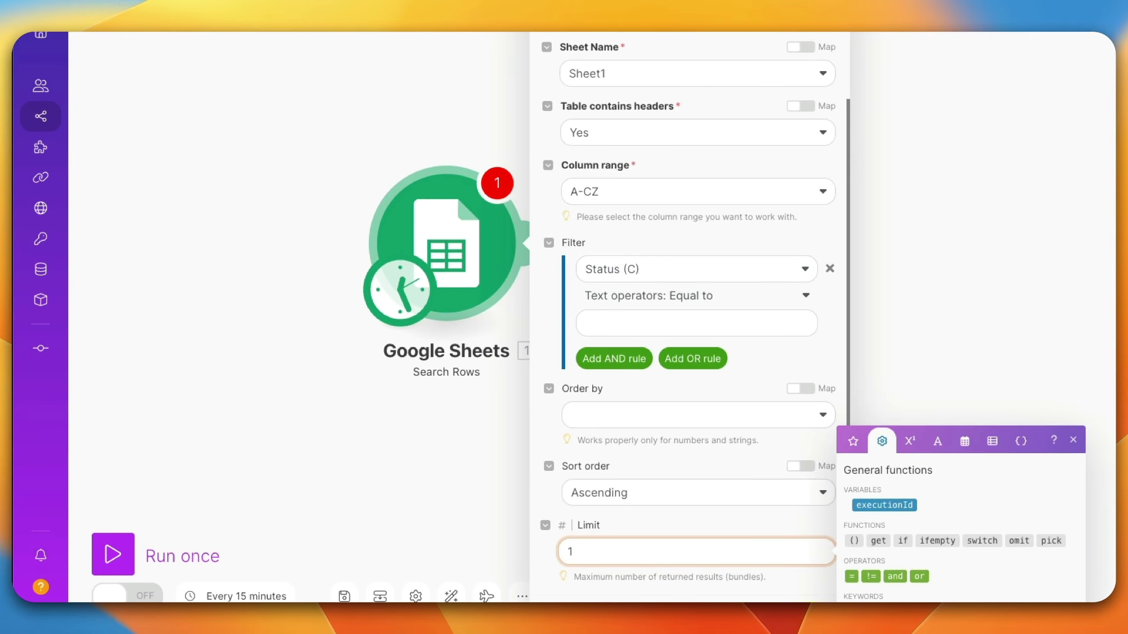
key("Escape")
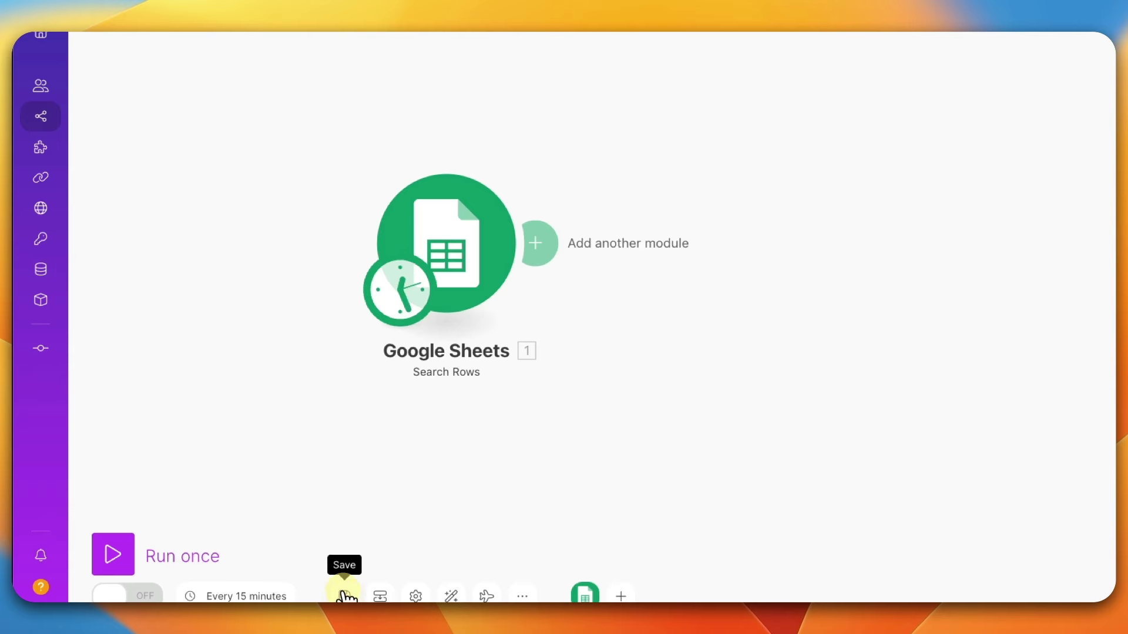
left_click(345, 595)
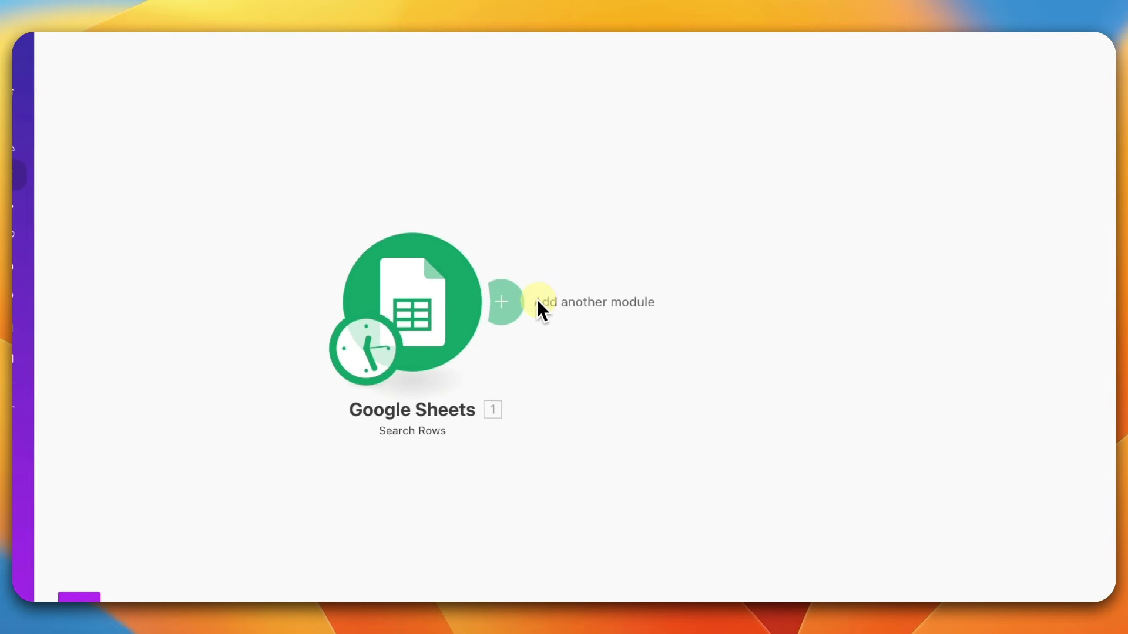
Step: Add the Canva Export a Design module after the Google Sheets module, searching the apps for "ca"
left_click(505, 303)
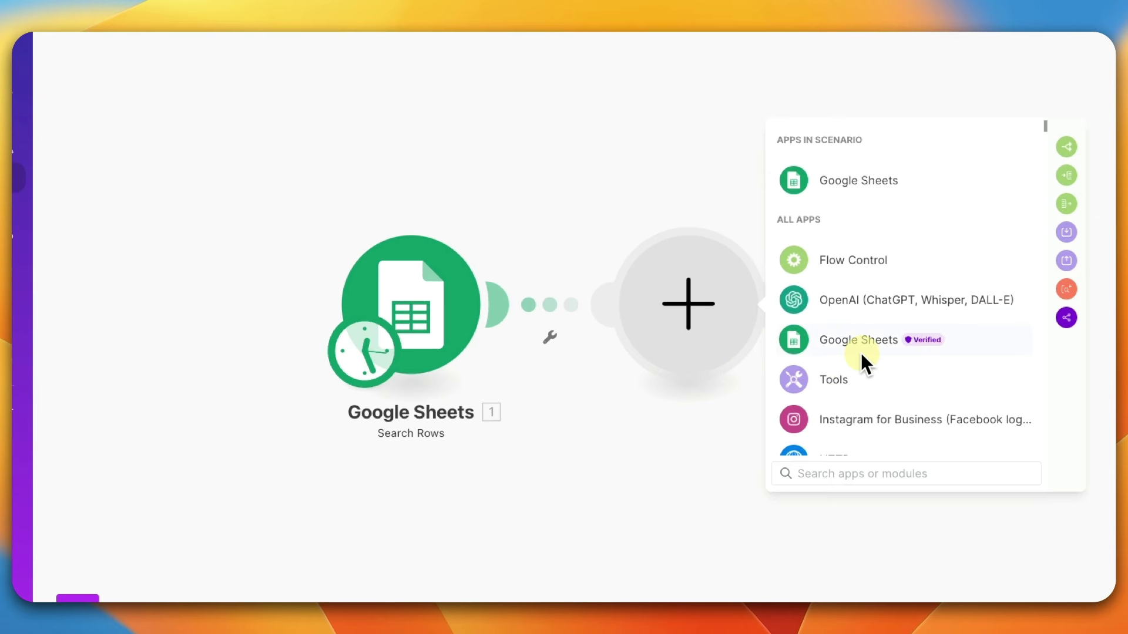
left_click(826, 470)
type("v")
key("BackSpace")
type("ca")
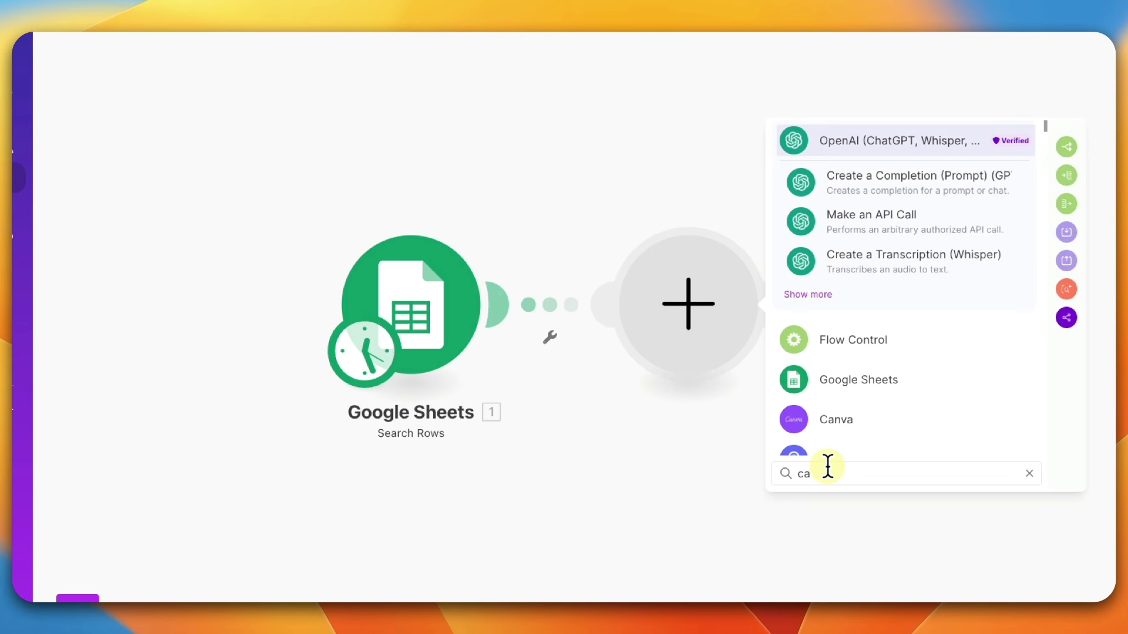
left_click(851, 426)
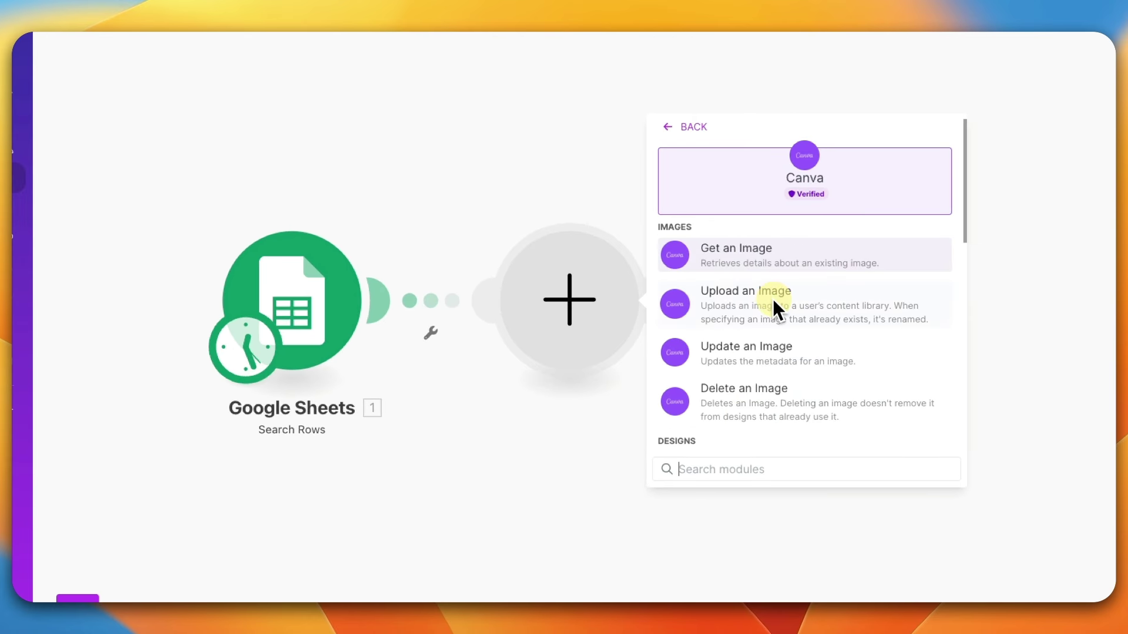
scroll(790, 337, "down", 1)
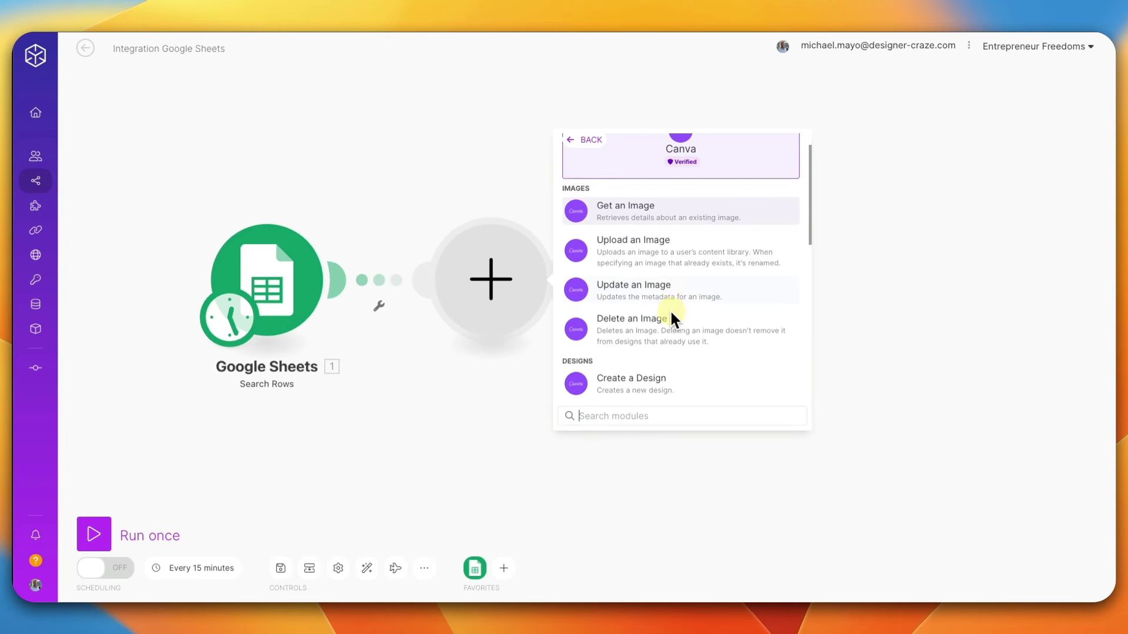
scroll(672, 323, "down", 3)
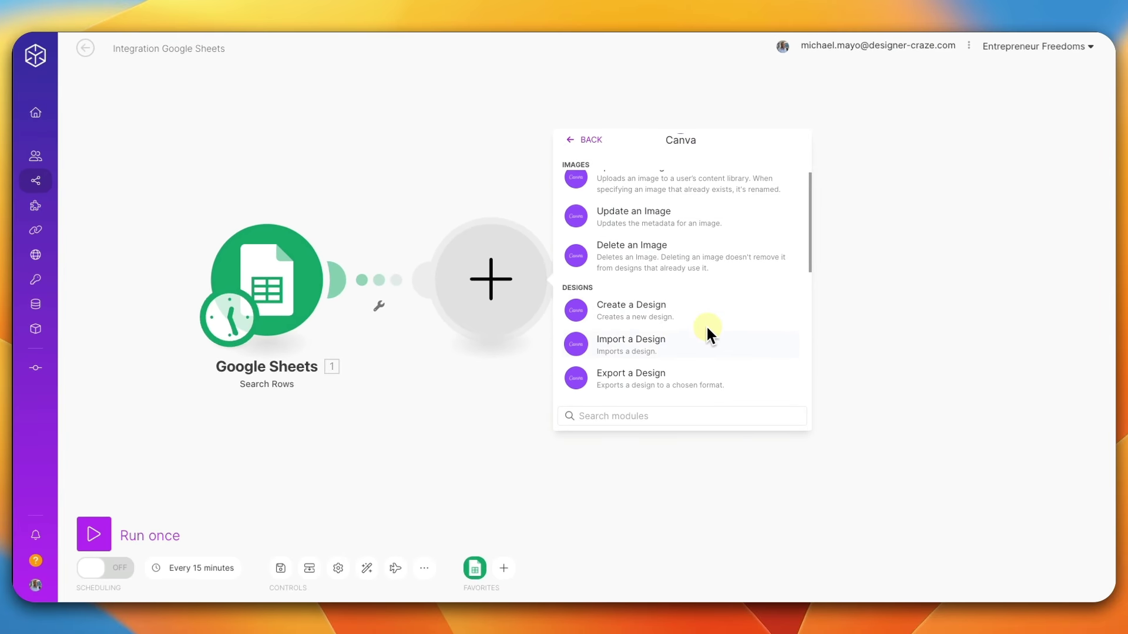
scroll(706, 331, "down", 2)
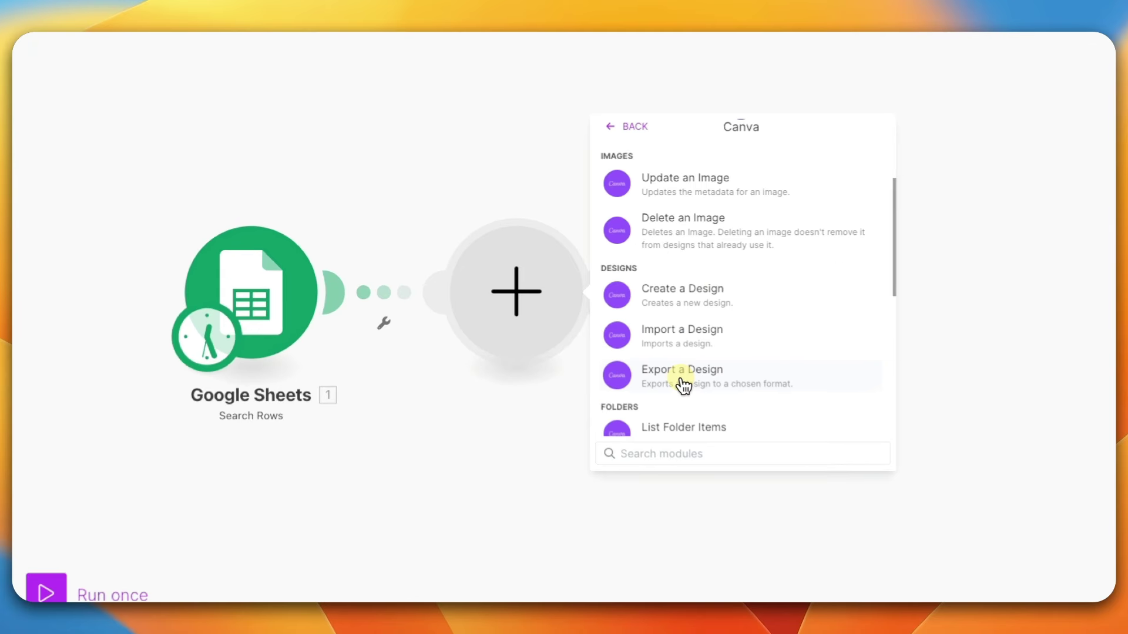
left_click(683, 381)
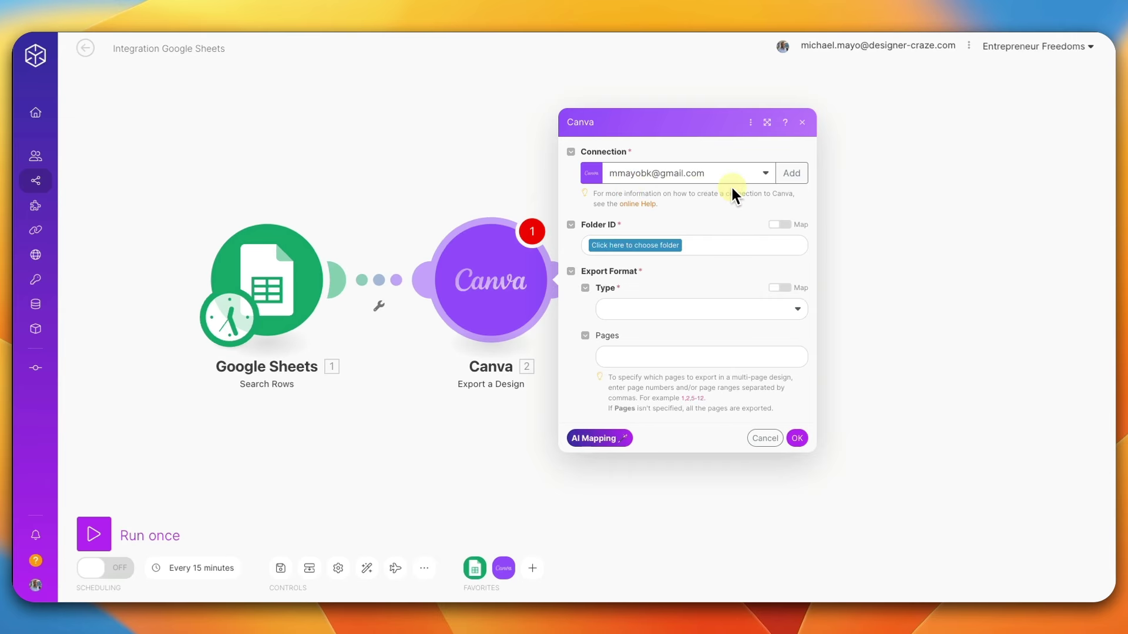
Step: Create a new Canva connection for the export module and step back from Apply data in the Canva design's Bulk create
left_click(791, 173)
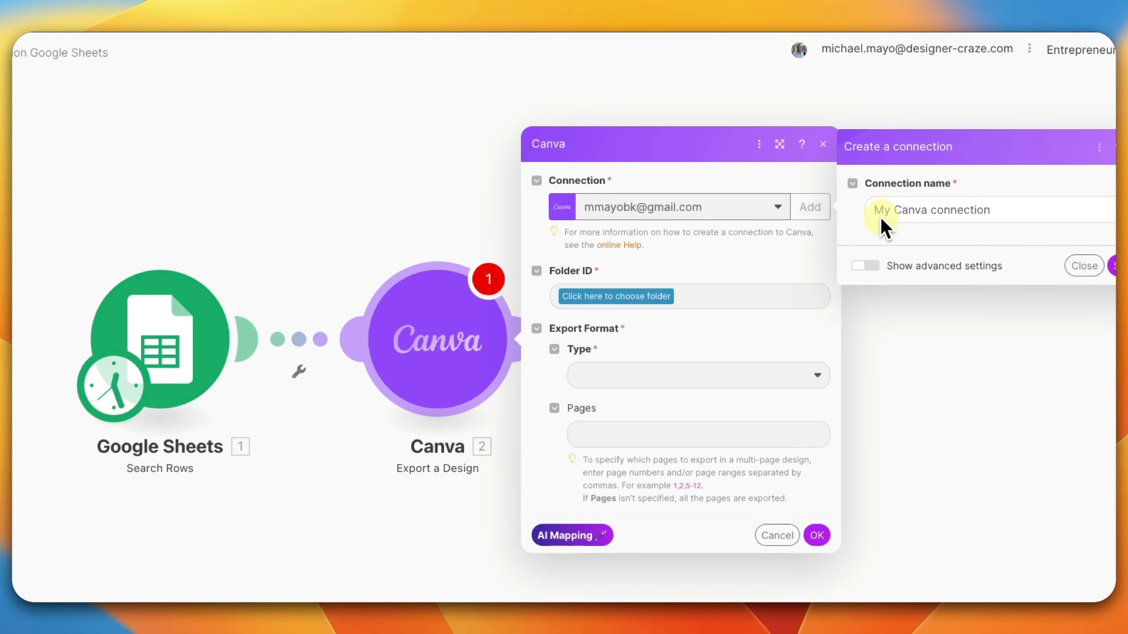
left_click(1112, 267)
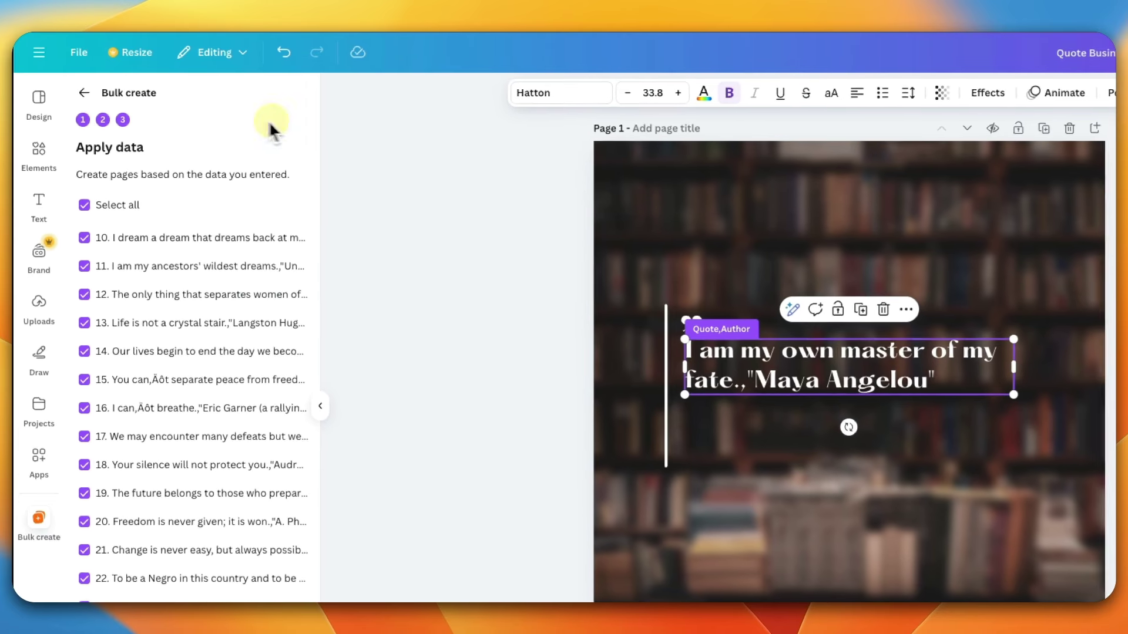
left_click(83, 93)
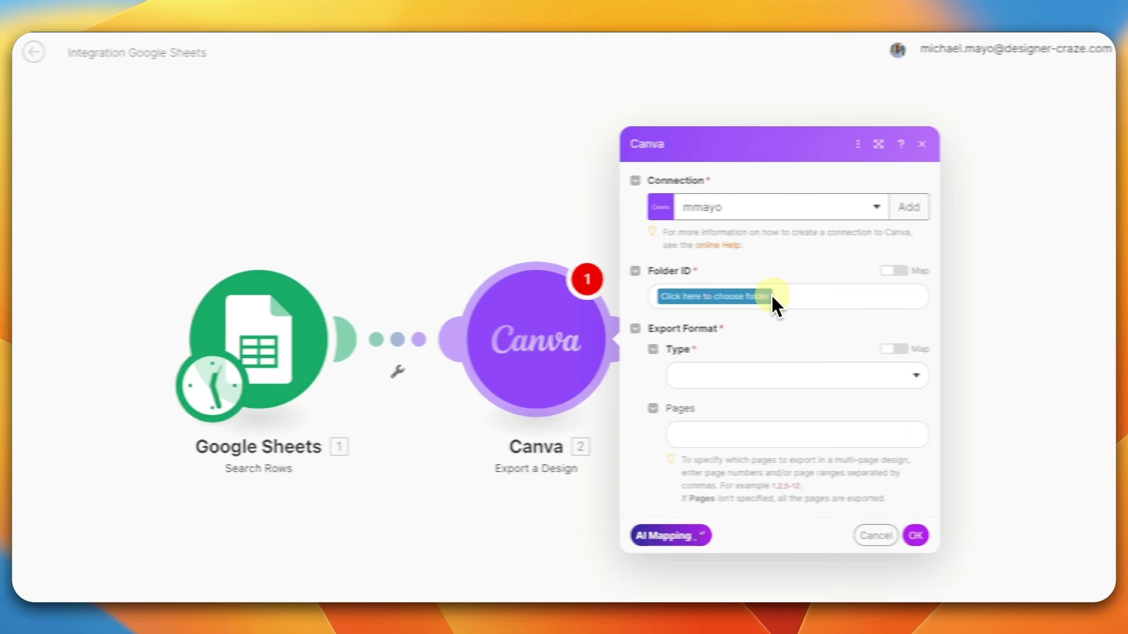
Step: Choose Famous Black Quotes as the Folder ID and Quote Business Posts as the Design ID
left_click(693, 296)
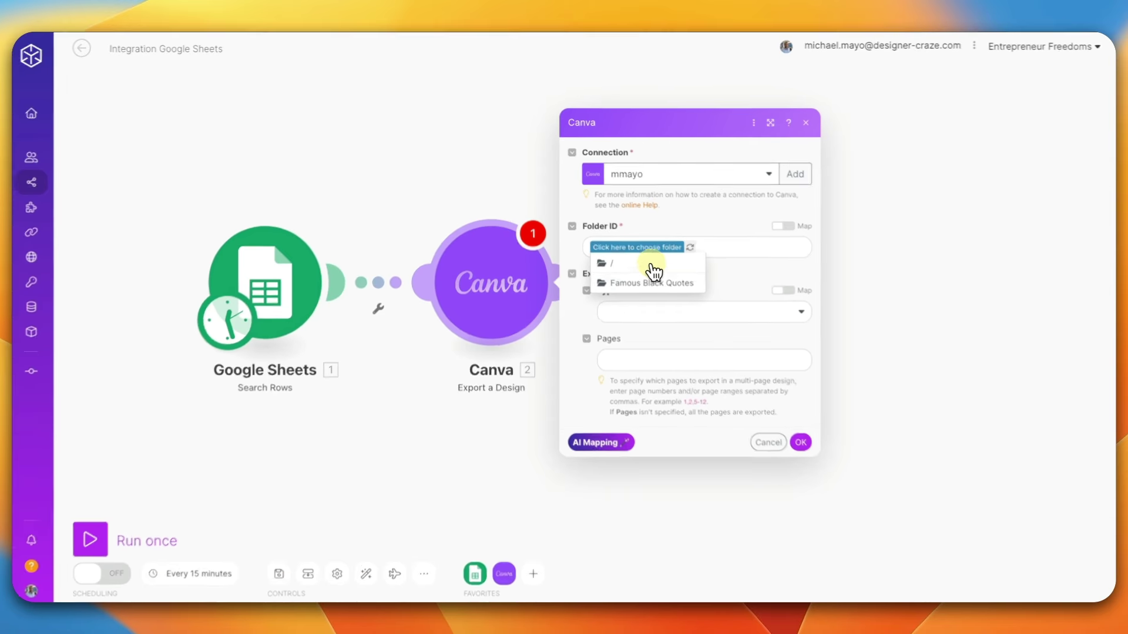
left_click(649, 280)
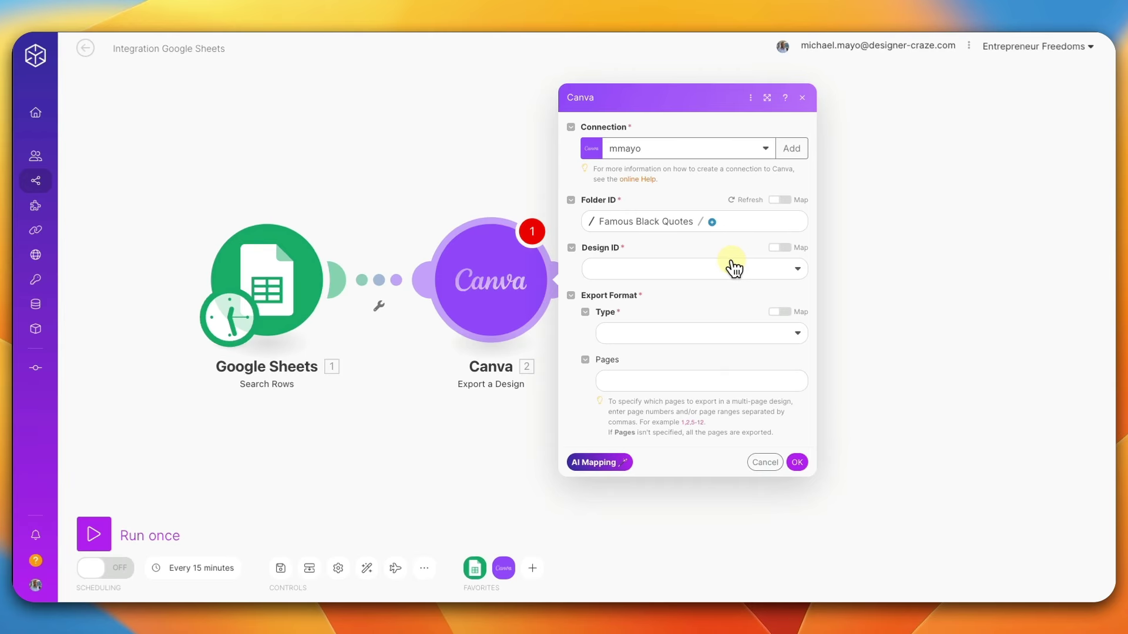
left_click(652, 269)
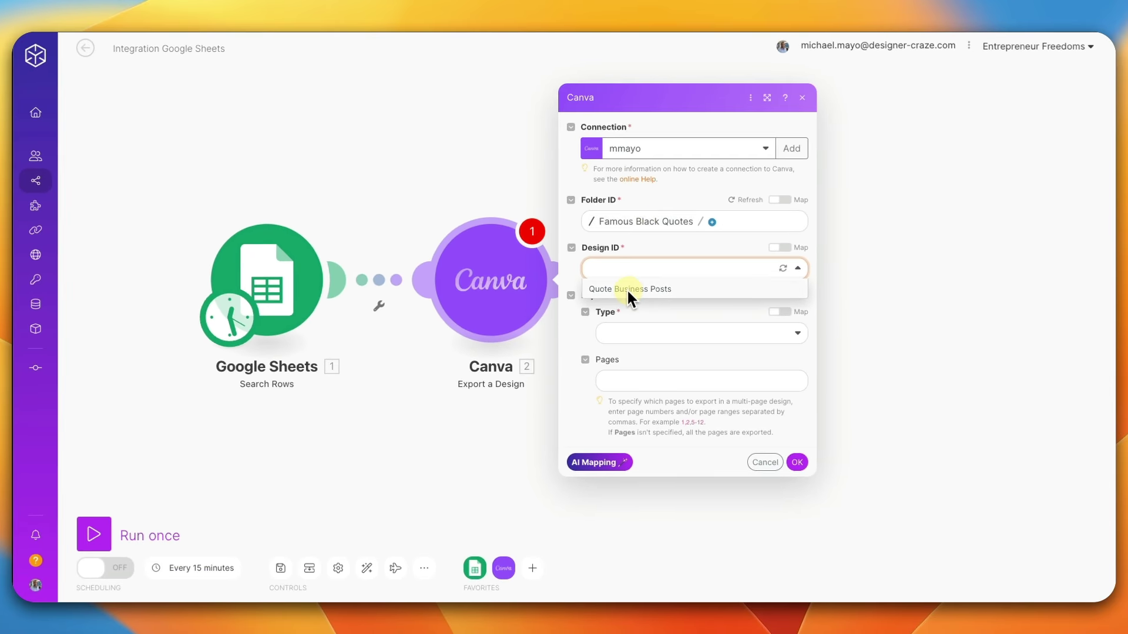
left_click(619, 290)
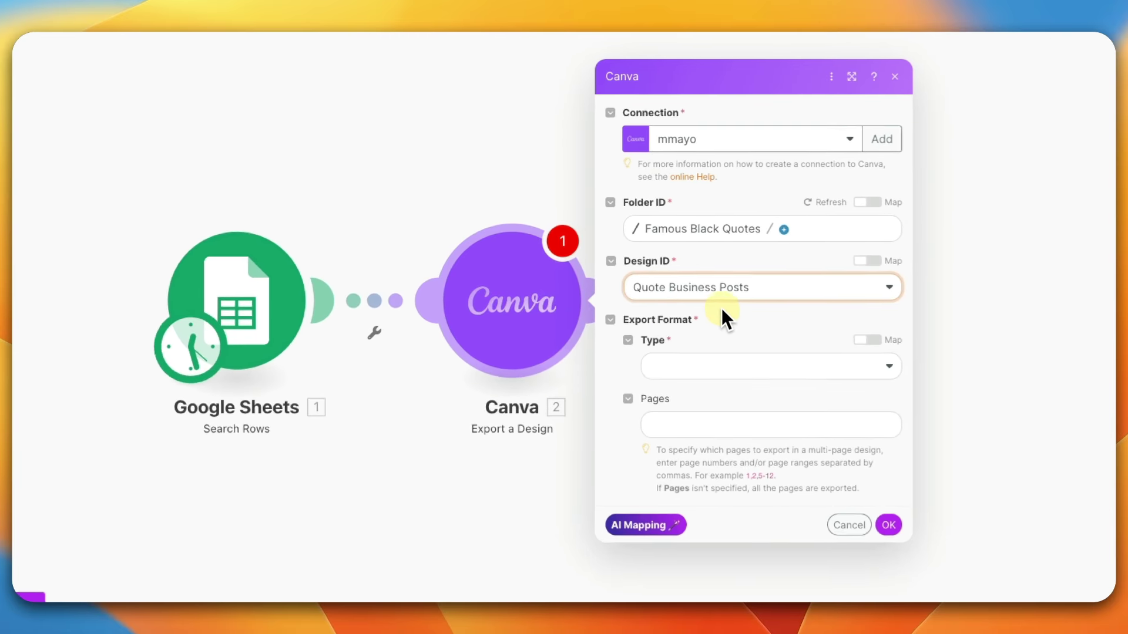
Step: Set the export format type to PNG with Lossless set to No
left_click(699, 379)
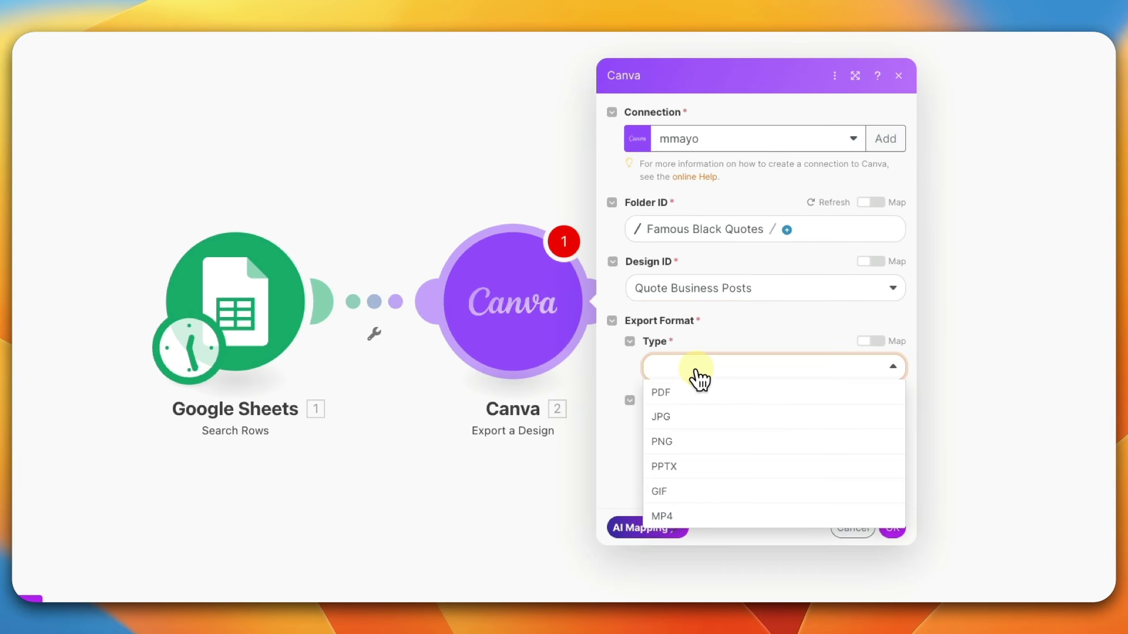
left_click(666, 442)
scroll(749, 382, "down", 3)
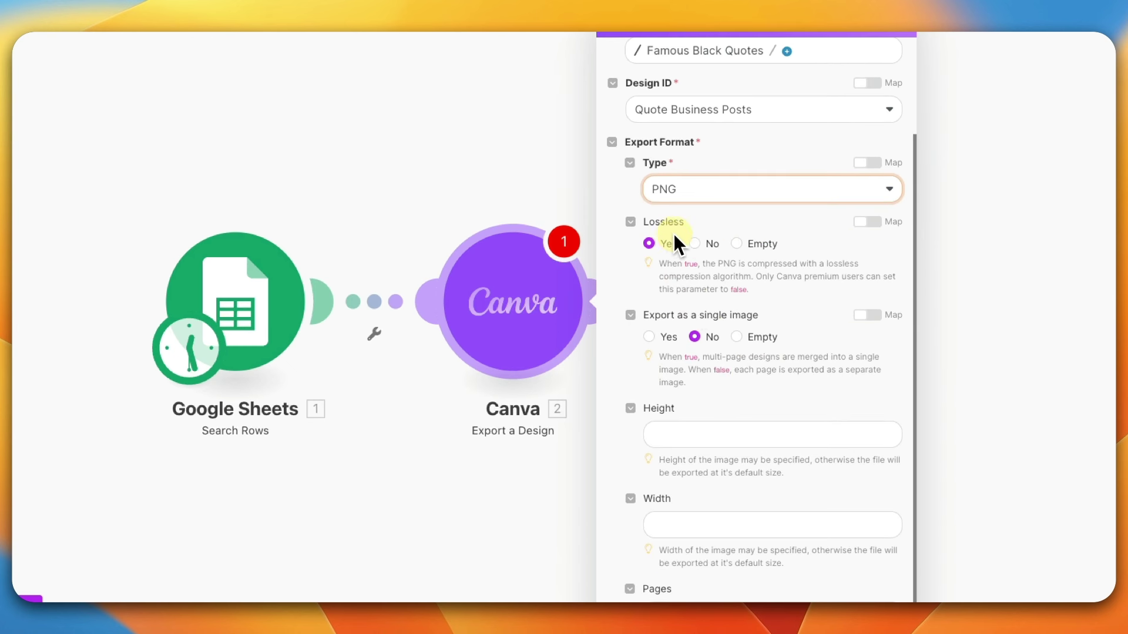
left_click(695, 244)
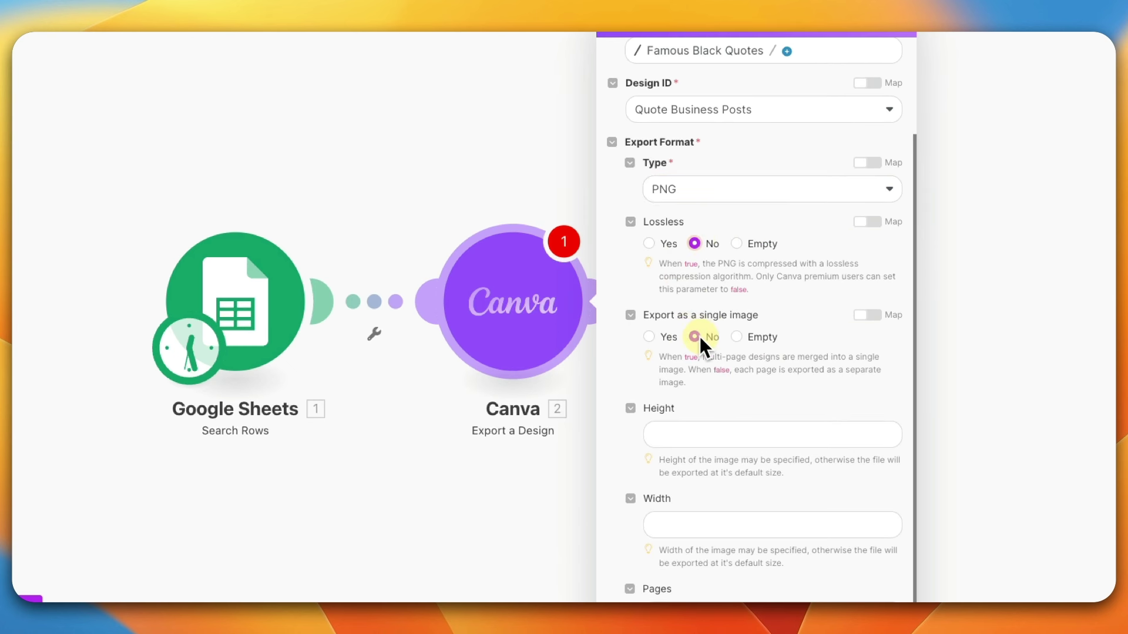
Step: Set both the height and the width of the exported image to 1000
scroll(714, 350, "down", 1)
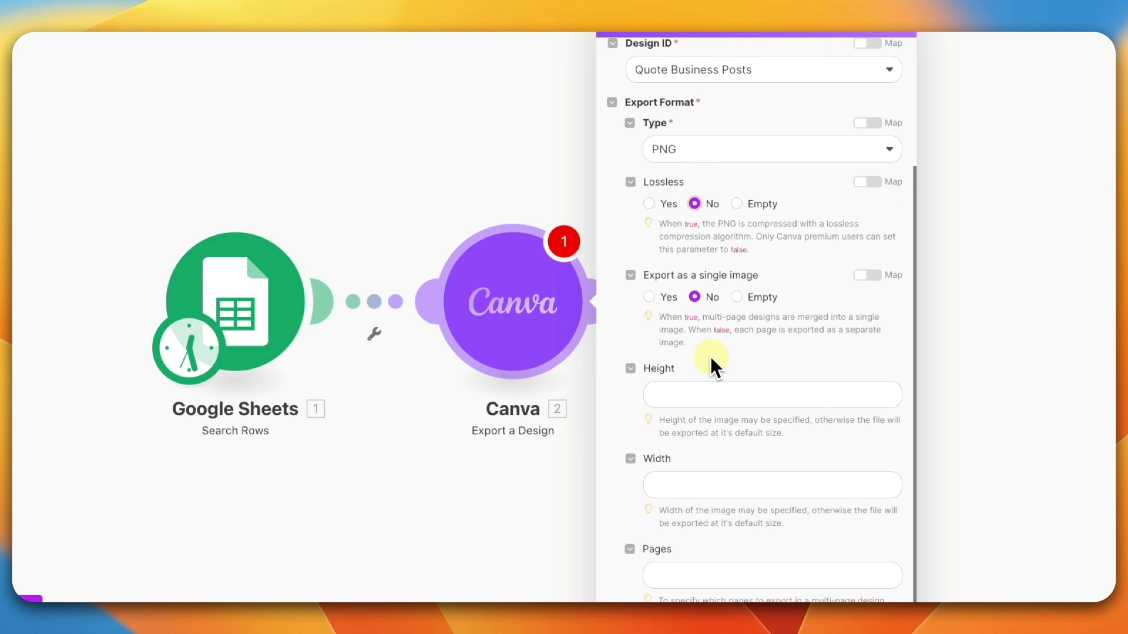
left_click(676, 393)
type("10000")
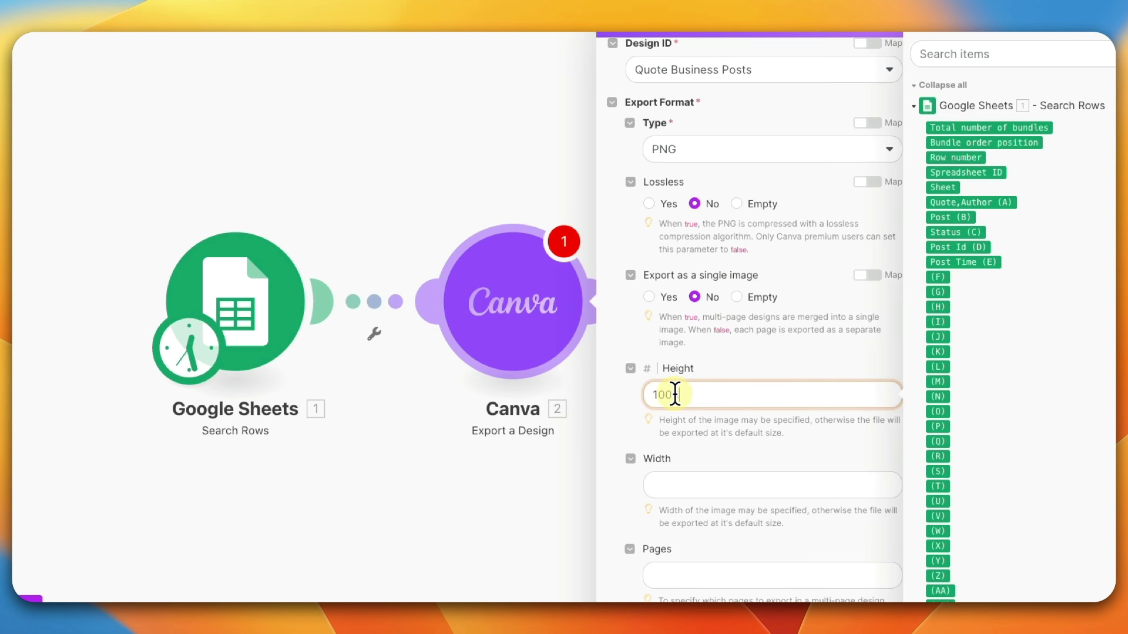
left_click(686, 483)
type("1000")
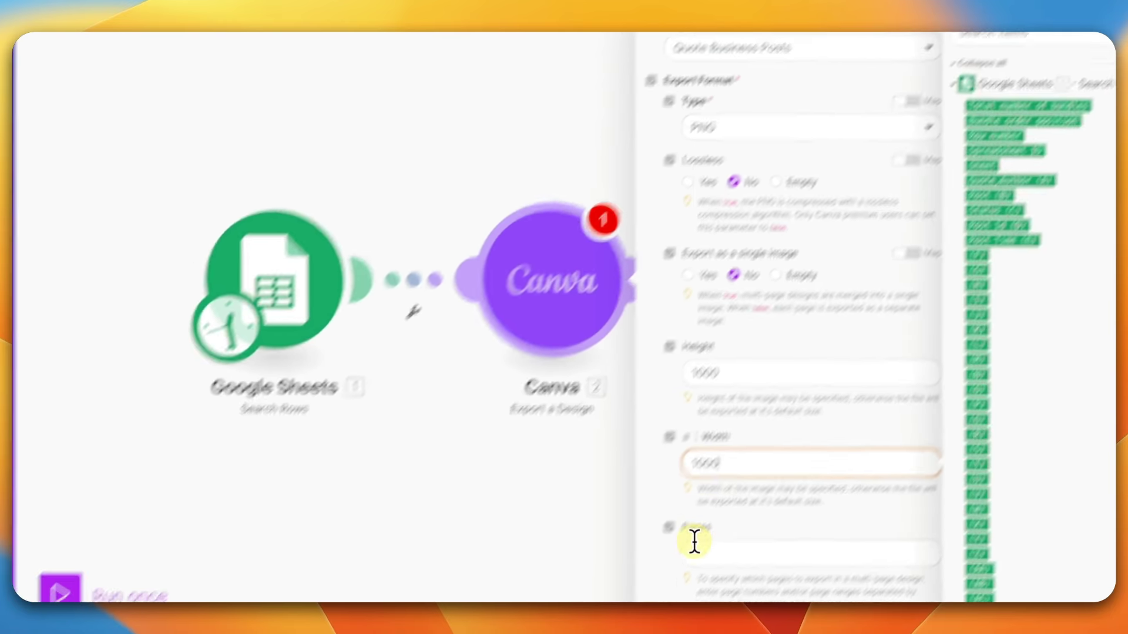
Step: Paste the formula sum(12.`__ROW_NUMBER__`; -1) as the pages to export
left_click(661, 571)
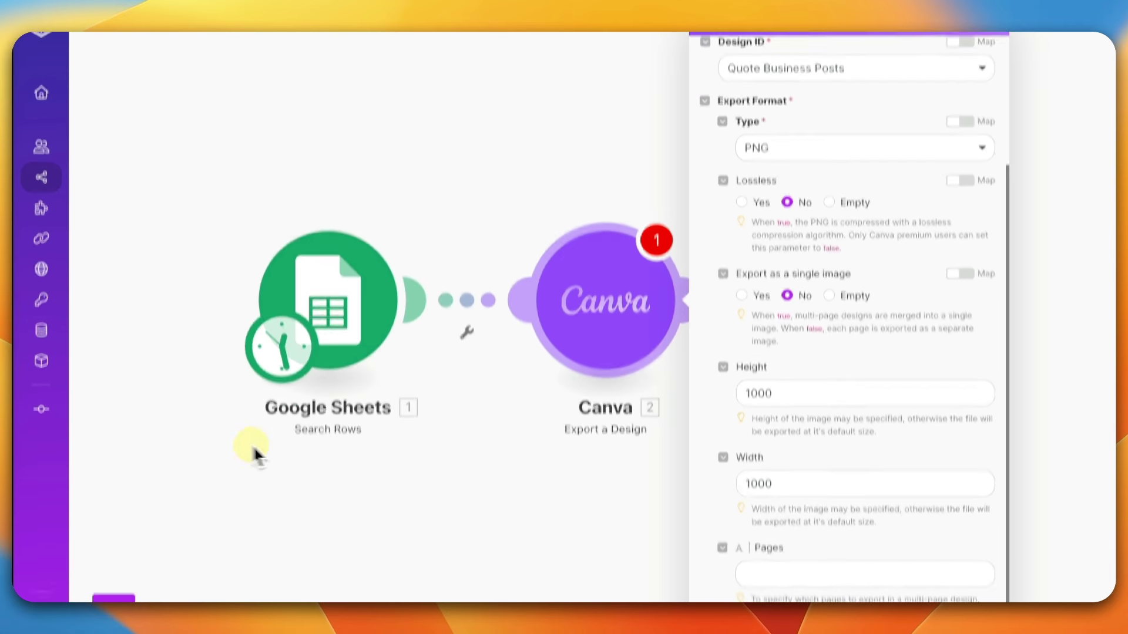
left_click(751, 579)
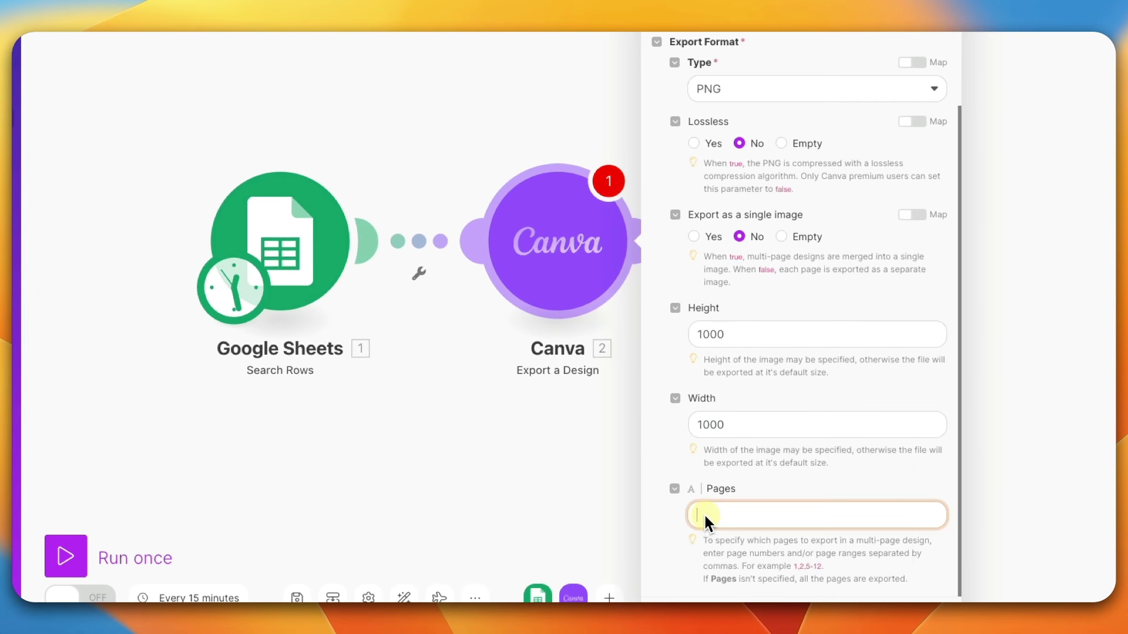
right_click(704, 514)
left_click(729, 559)
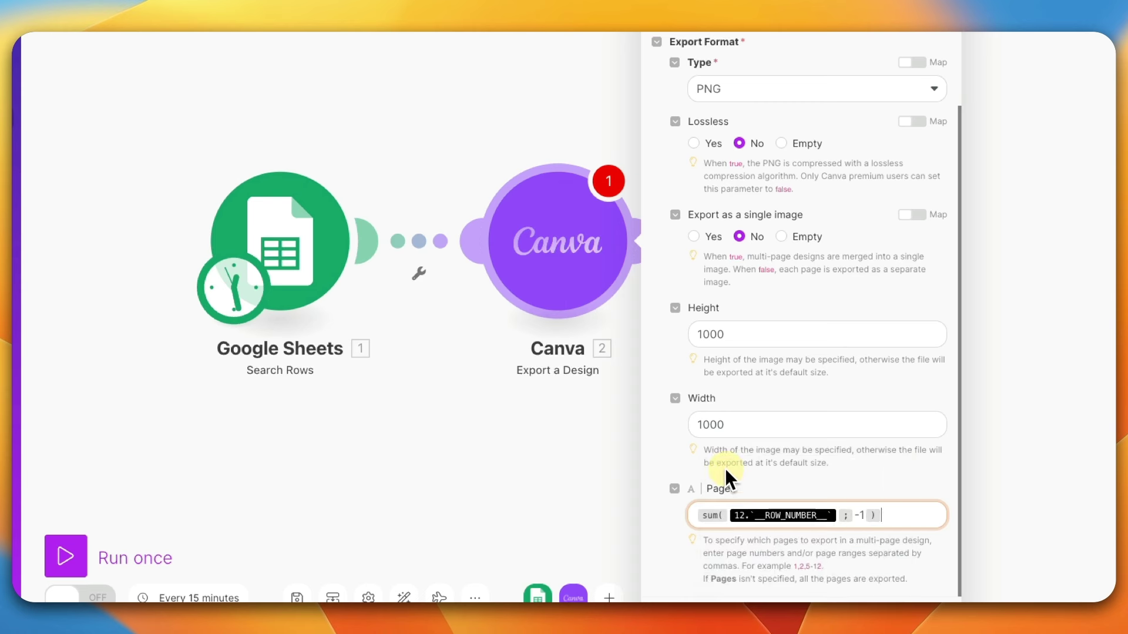
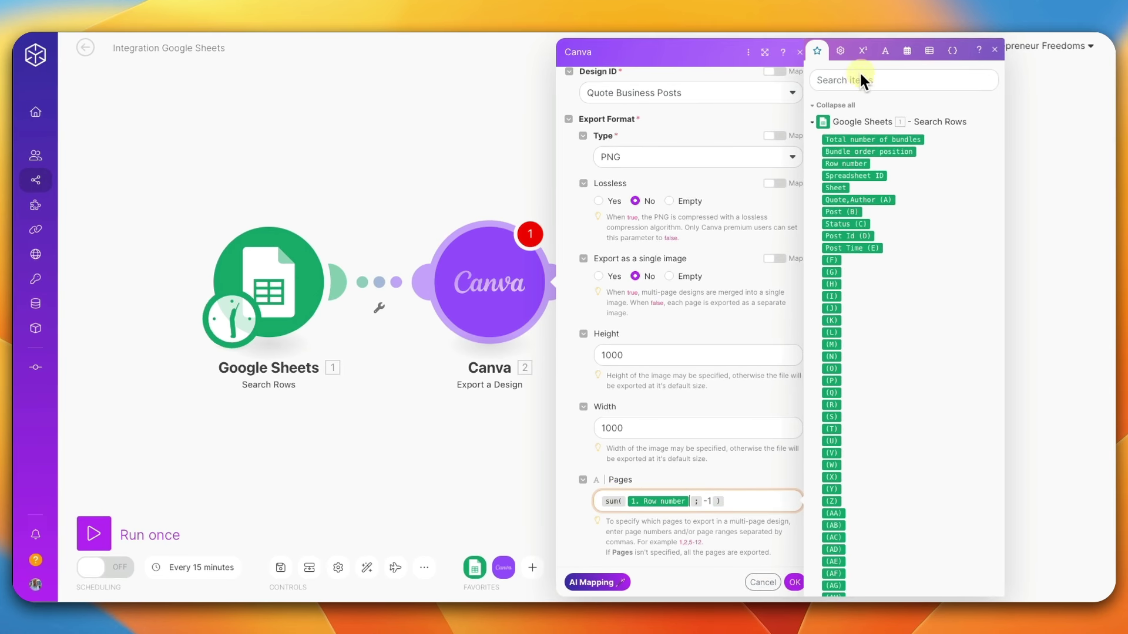
Step: Review the math functions for the sum used in Pages, and accept the Canva export module's settings
left_click(862, 51)
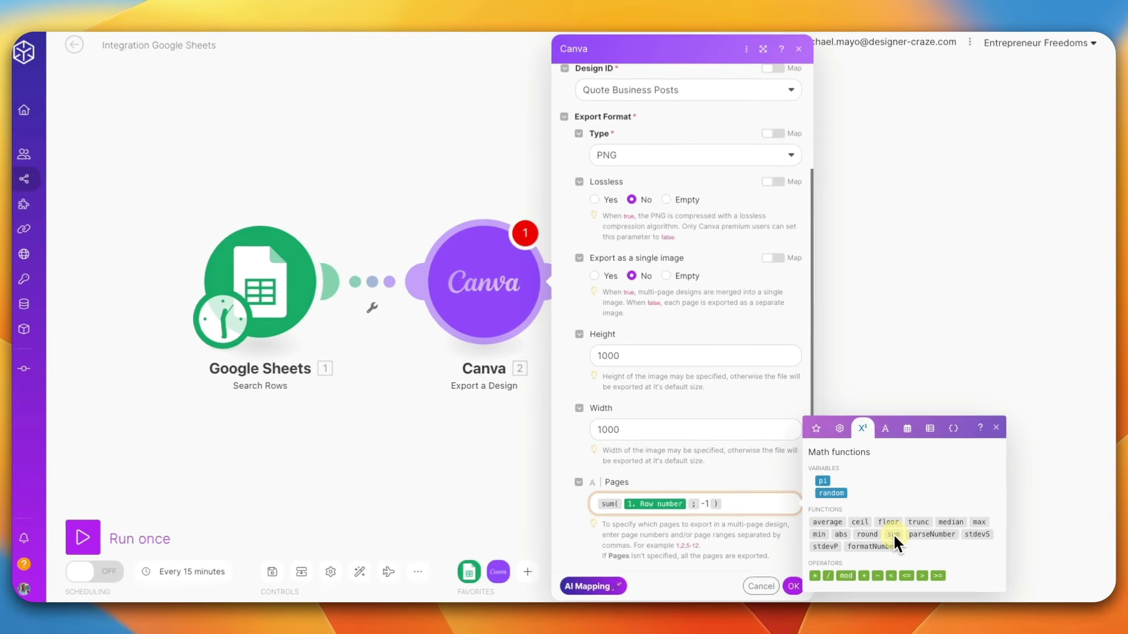
mouse_move(895, 559)
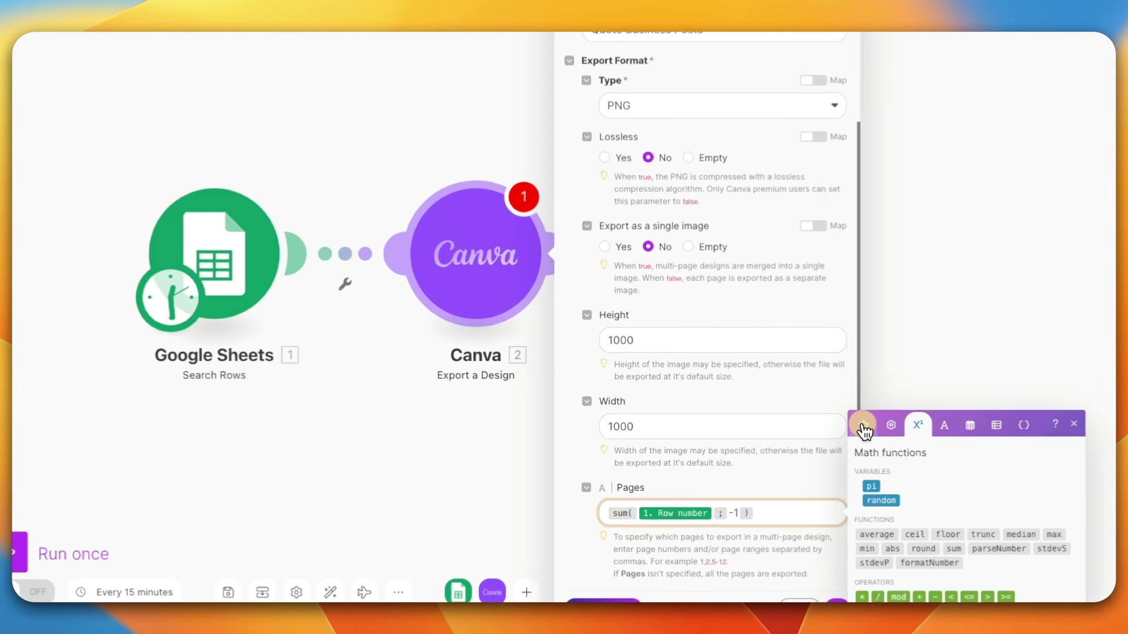
left_click(817, 426)
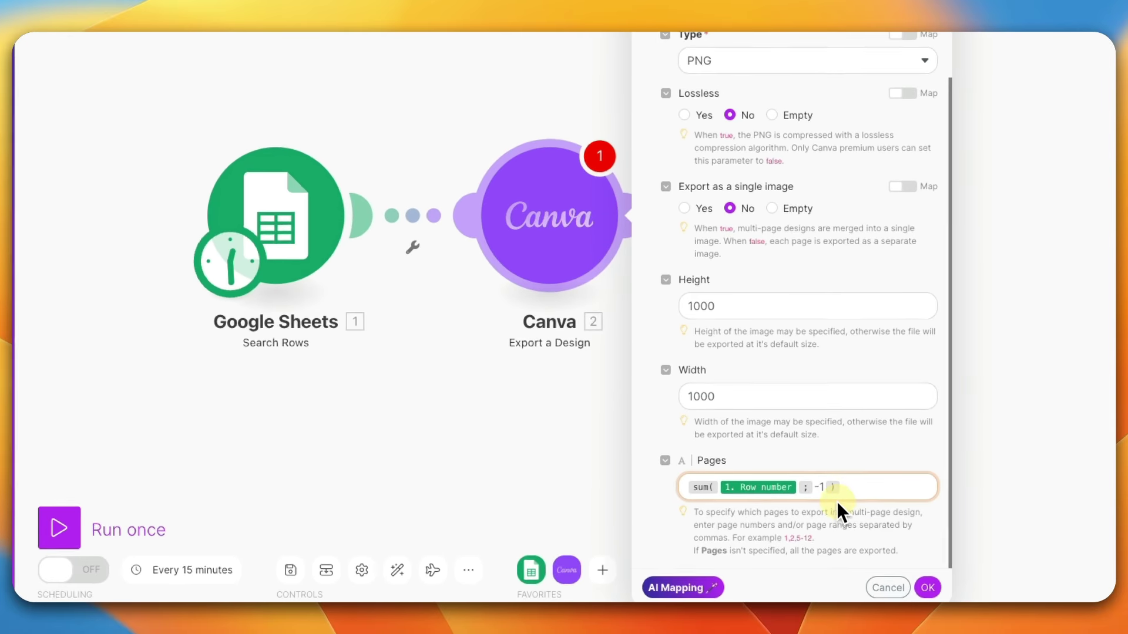
left_click(930, 594)
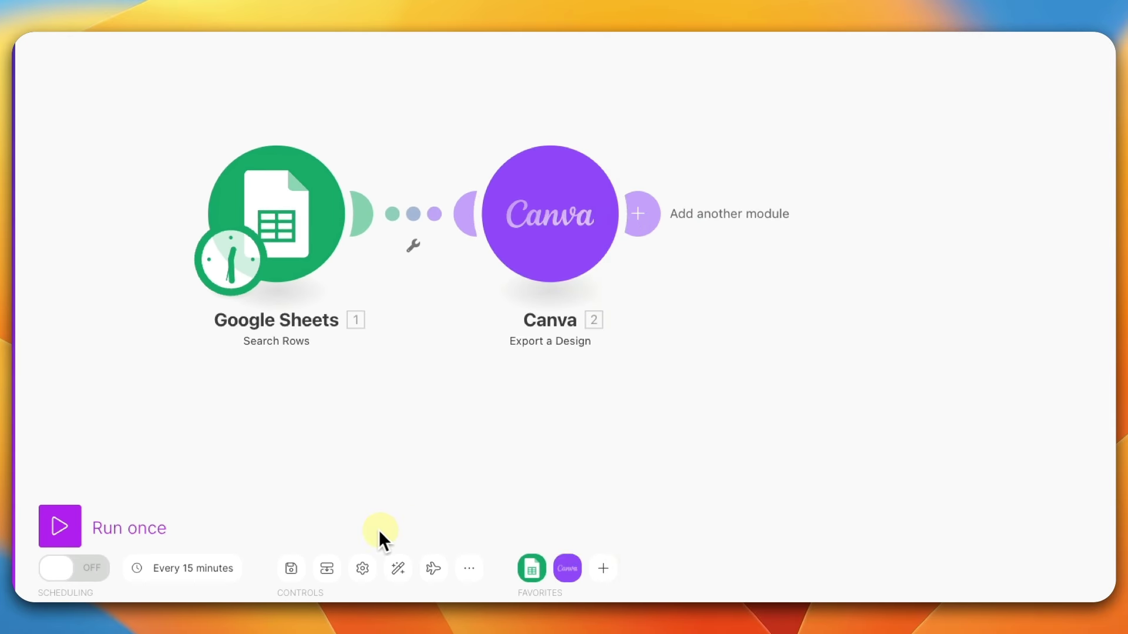
Step: Run the scenario once and move the Canva module closer to the Google Sheets module
left_click(125, 558)
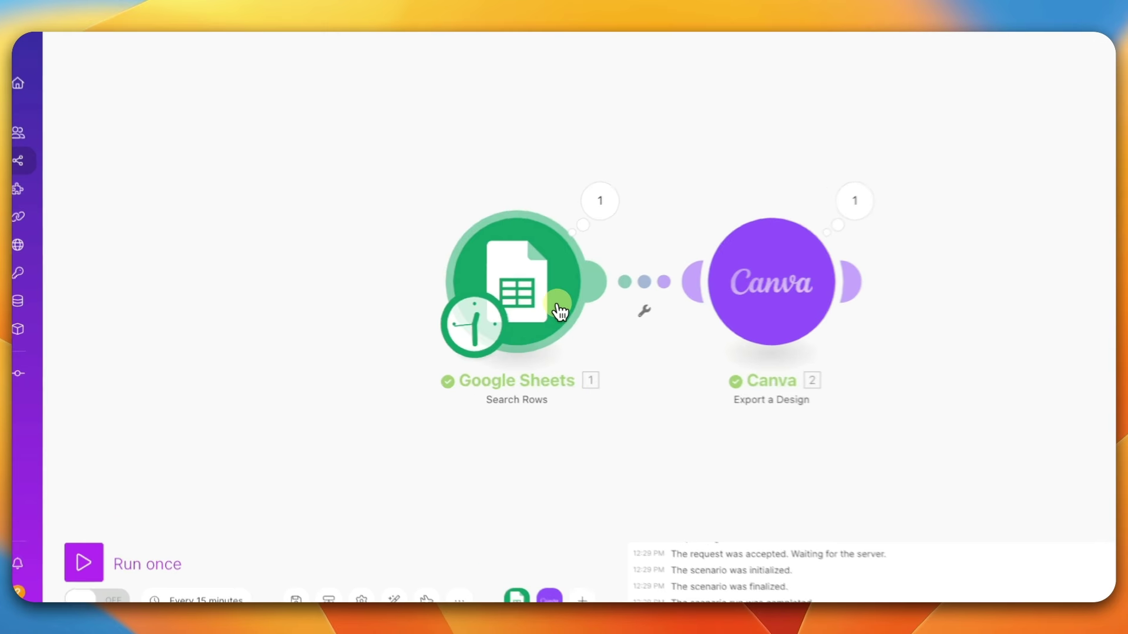
left_click_drag(820, 294, 646, 284)
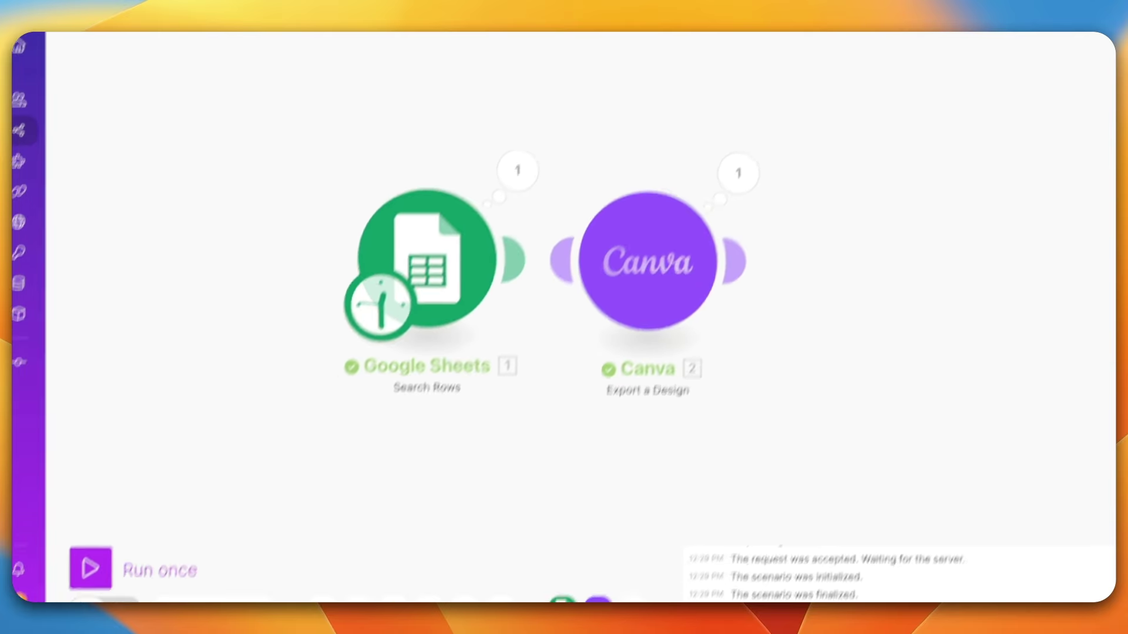
left_click(345, 589)
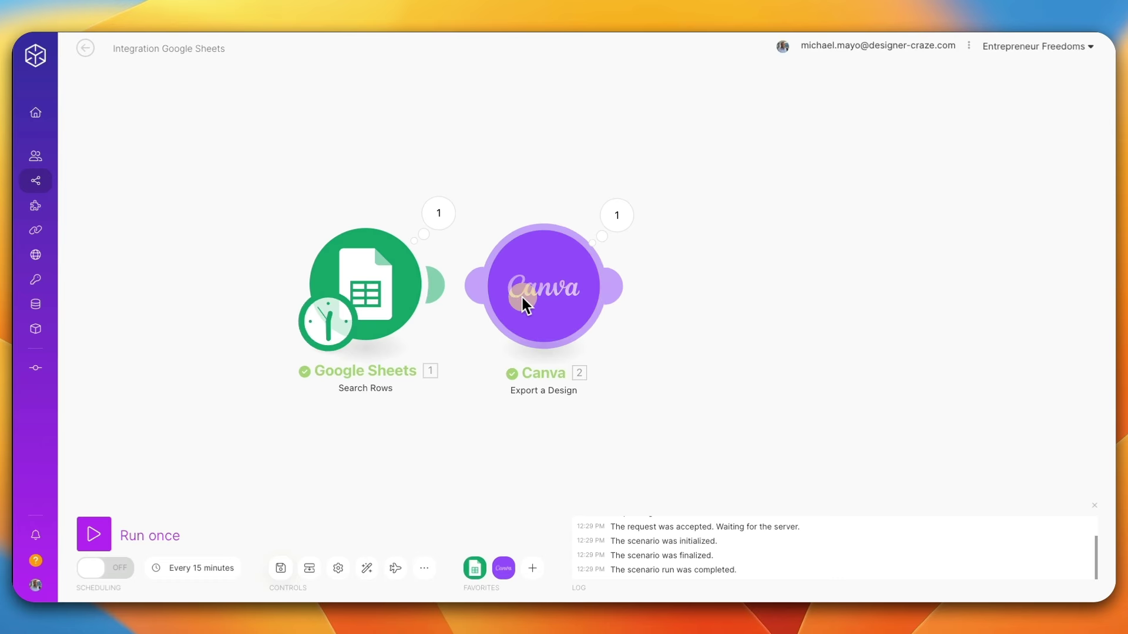
Step: Add an OpenAI Create a Completion (Prompt) module after Canva and set its model to gpt-4o (system)
left_click(626, 288)
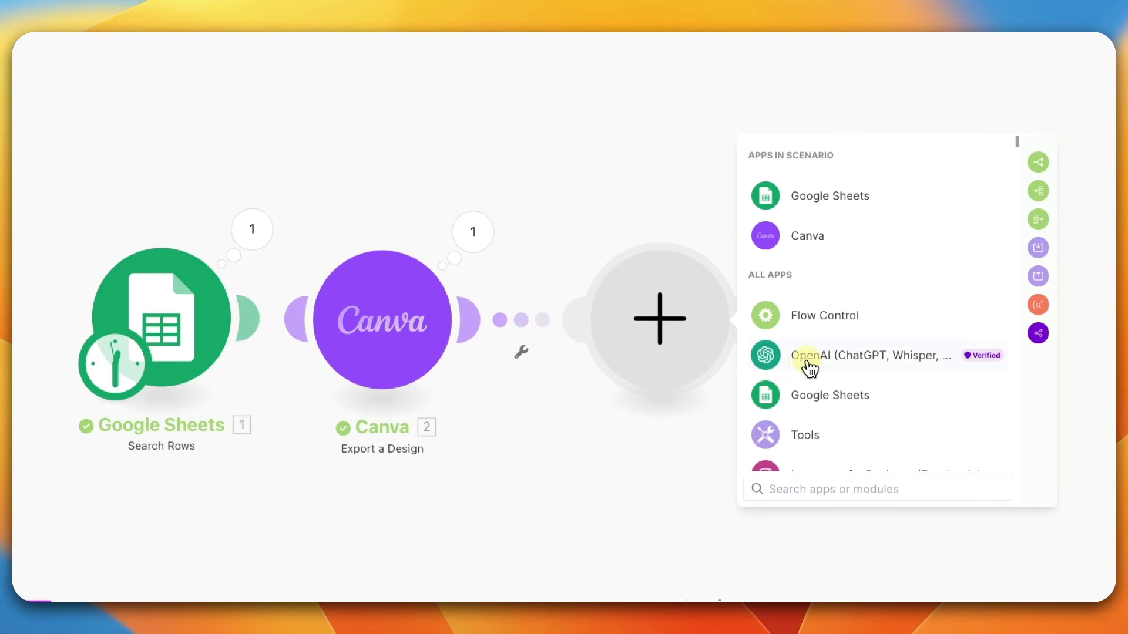
left_click(810, 358)
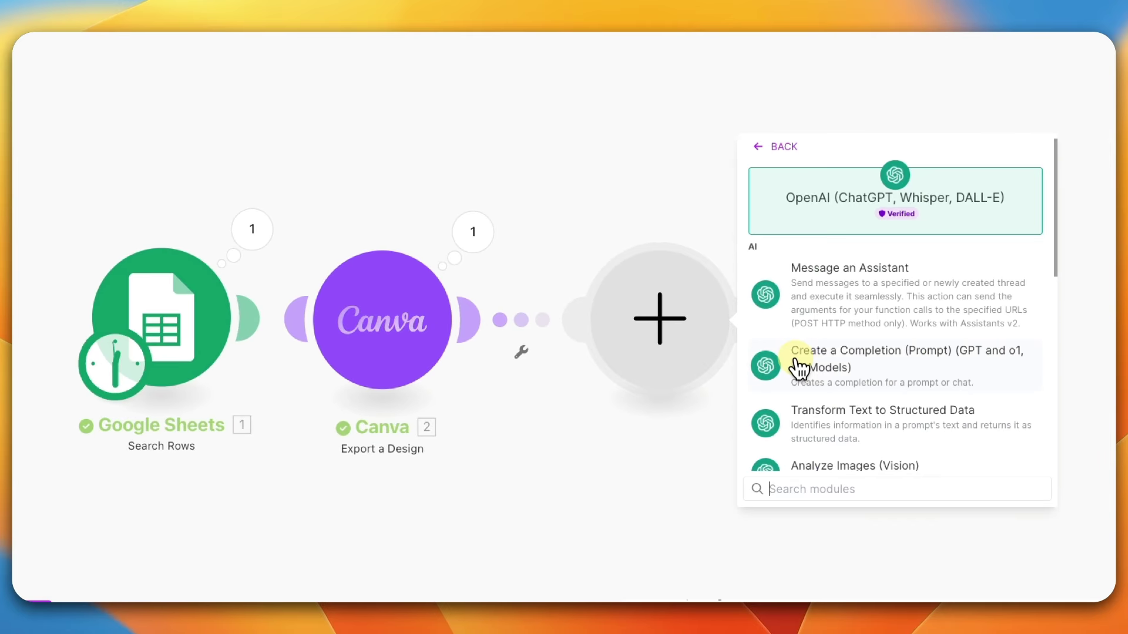
left_click(841, 370)
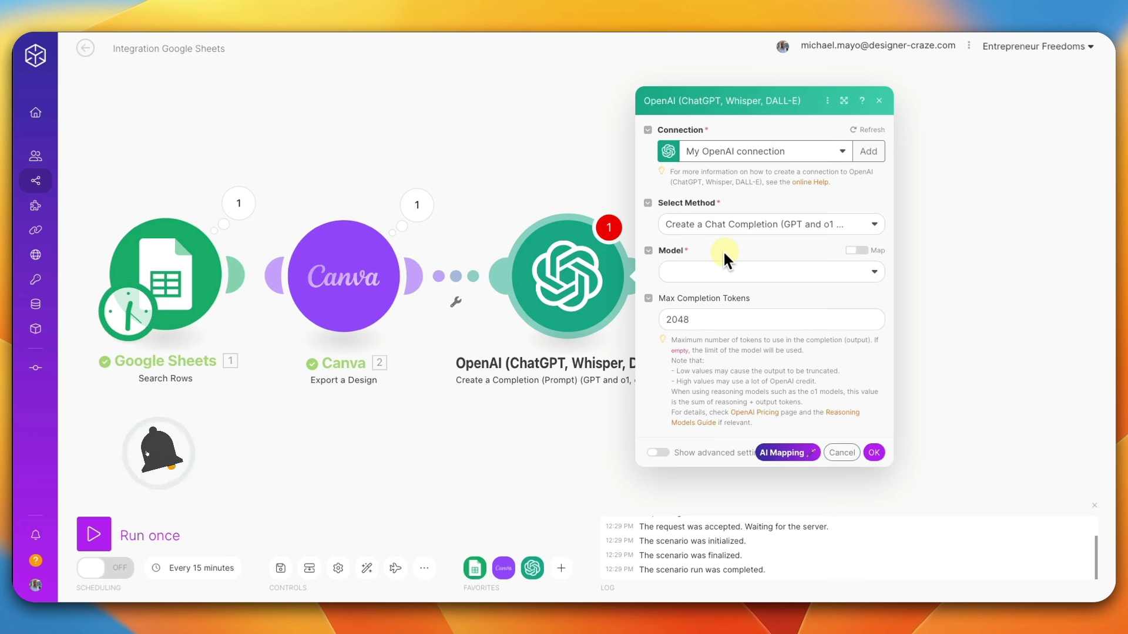
left_click(703, 276)
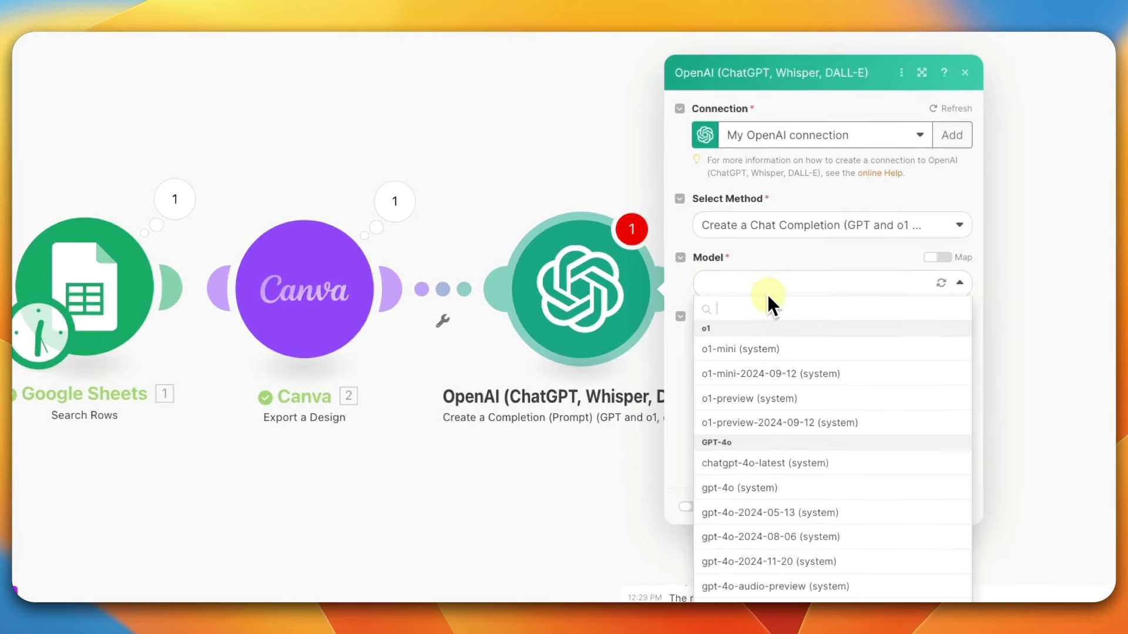
left_click(734, 489)
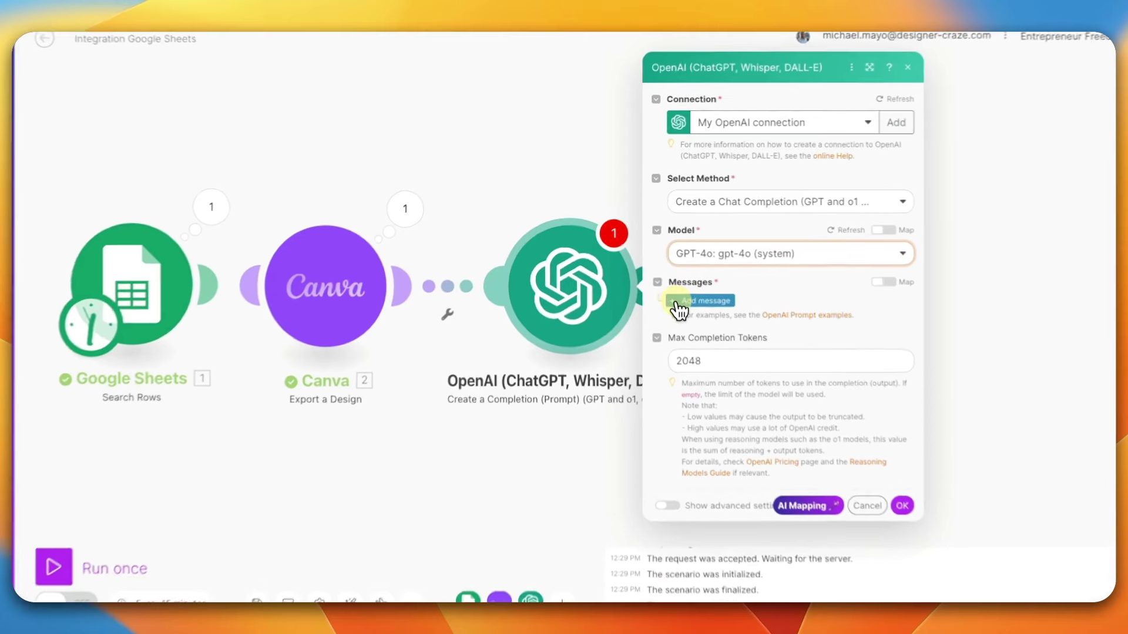
Step: Add a first message with the role Developer / System and turn on mapping for that role
left_click(684, 287)
left_click(776, 344)
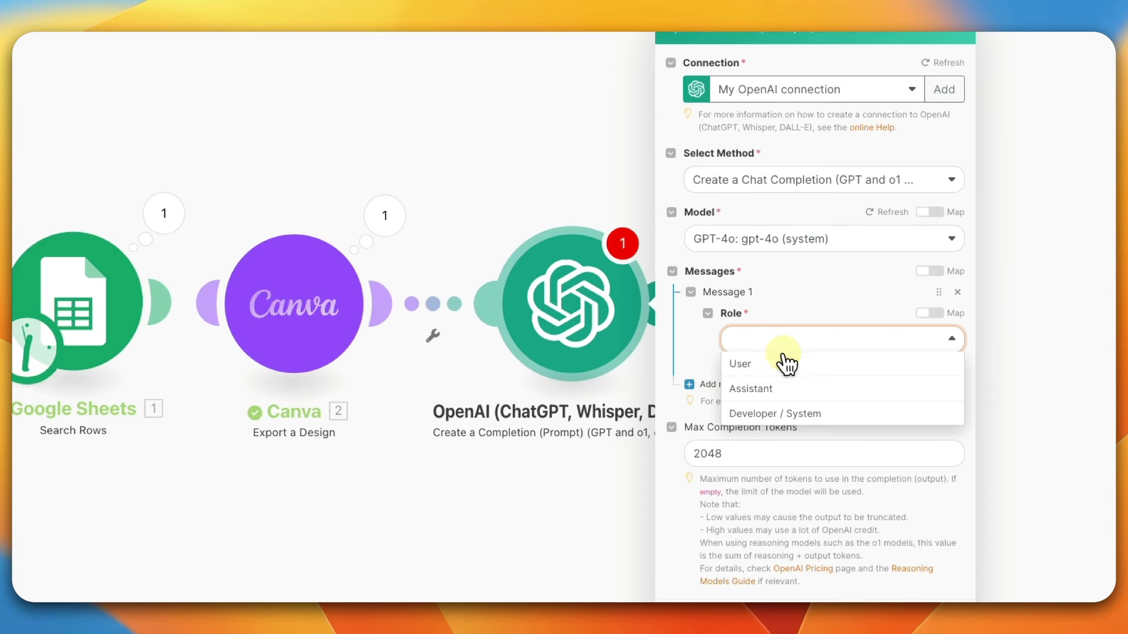
left_click(771, 415)
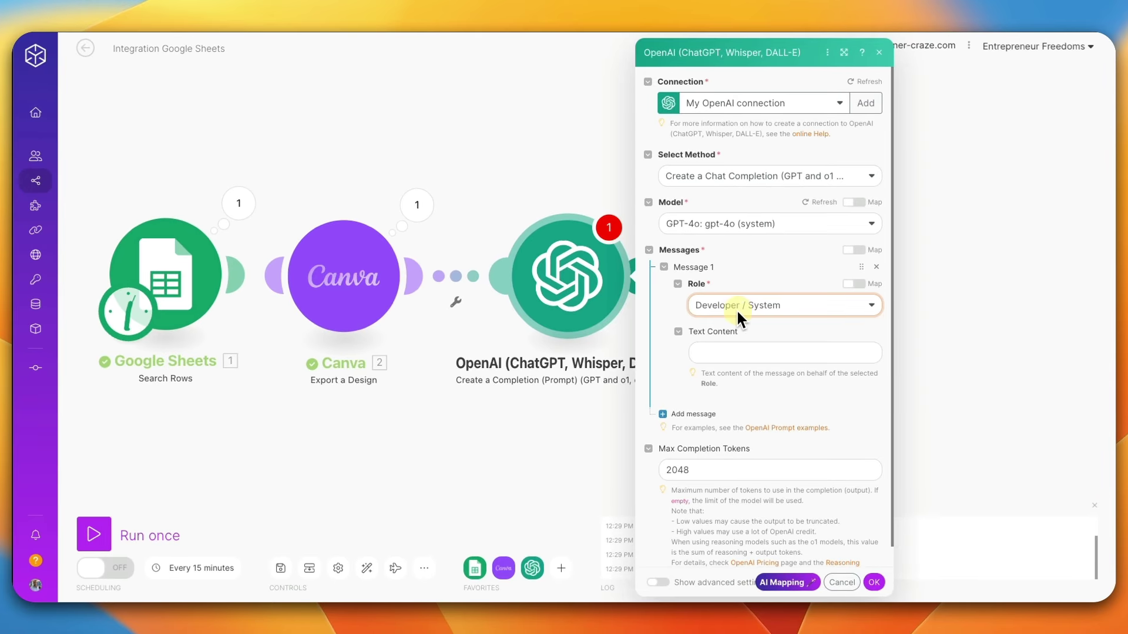
left_click(855, 283)
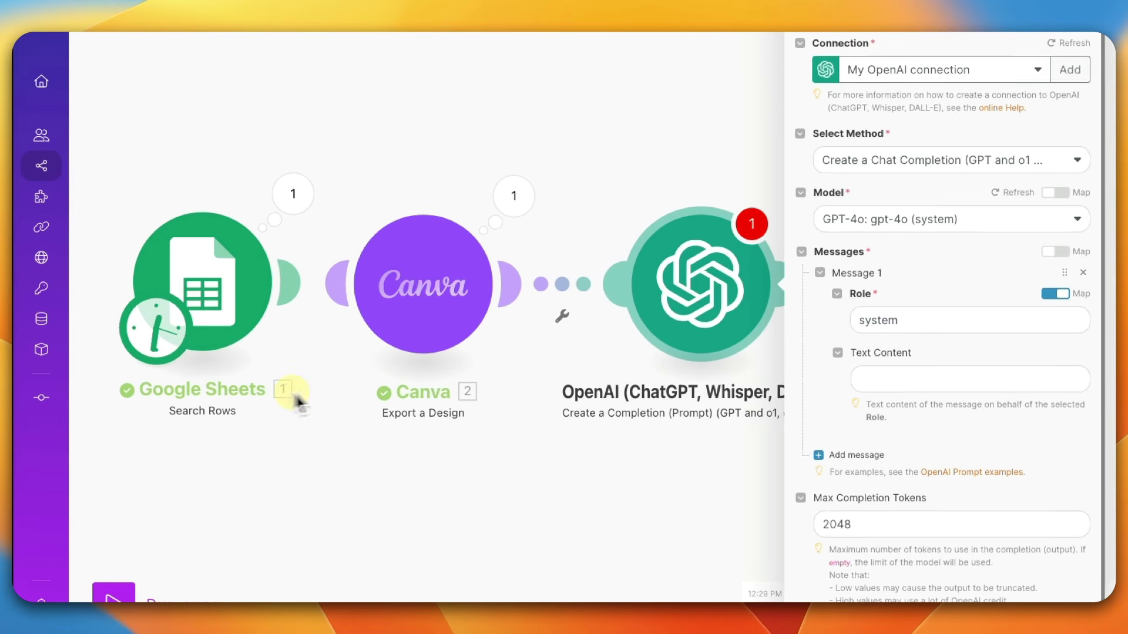
Step: Paste the social media caption writer prompt without source formatting as the text content of message 1
left_click(868, 377)
right_click(759, 367)
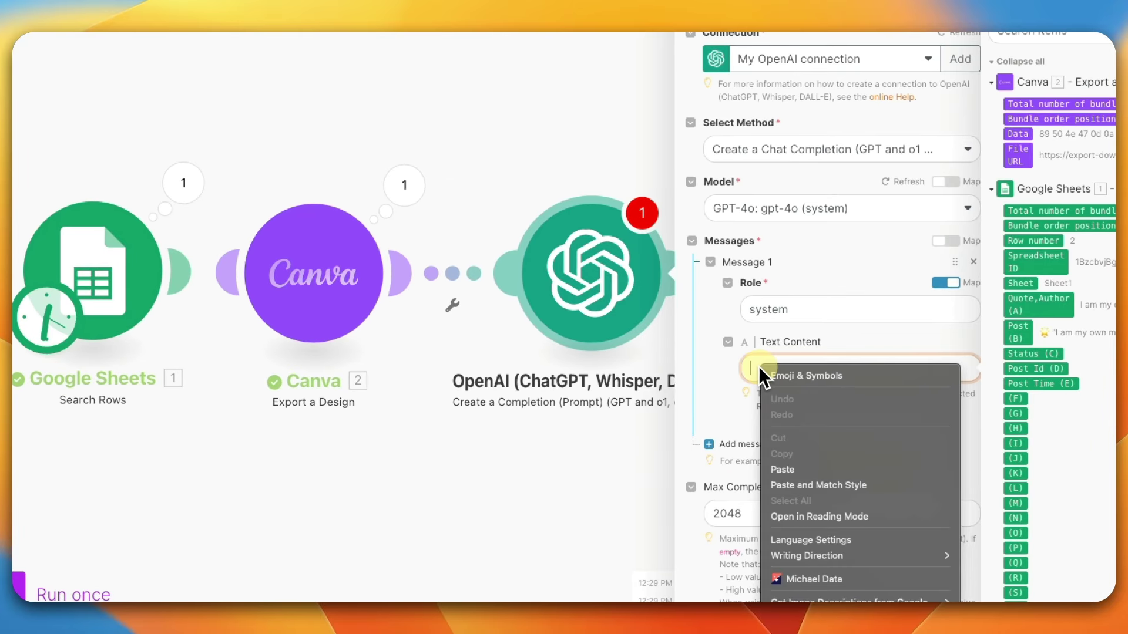
left_click(807, 484)
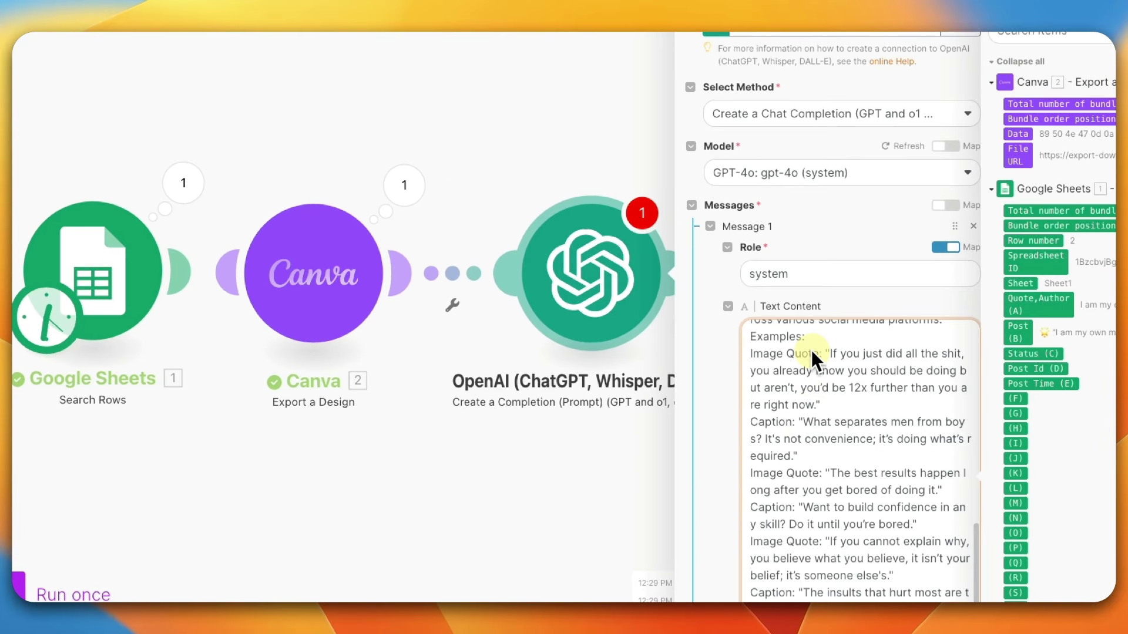
Step: Insert blank lines before the Task and Guidelines sections of the prompt
scroll(812, 350, "up", 15)
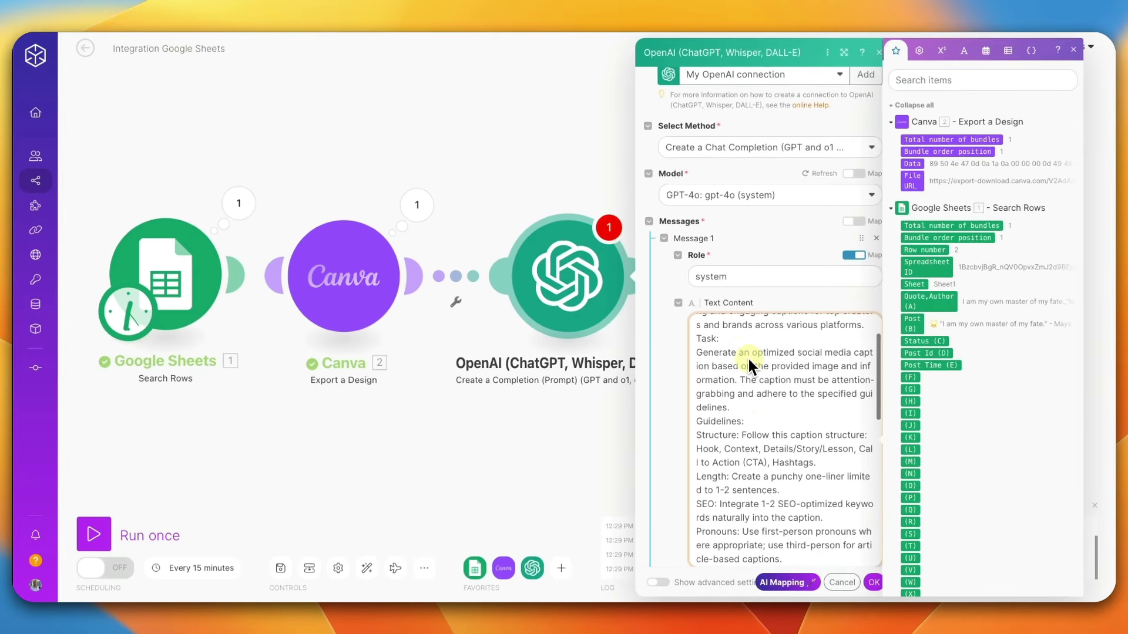
scroll(748, 357, "up", 3)
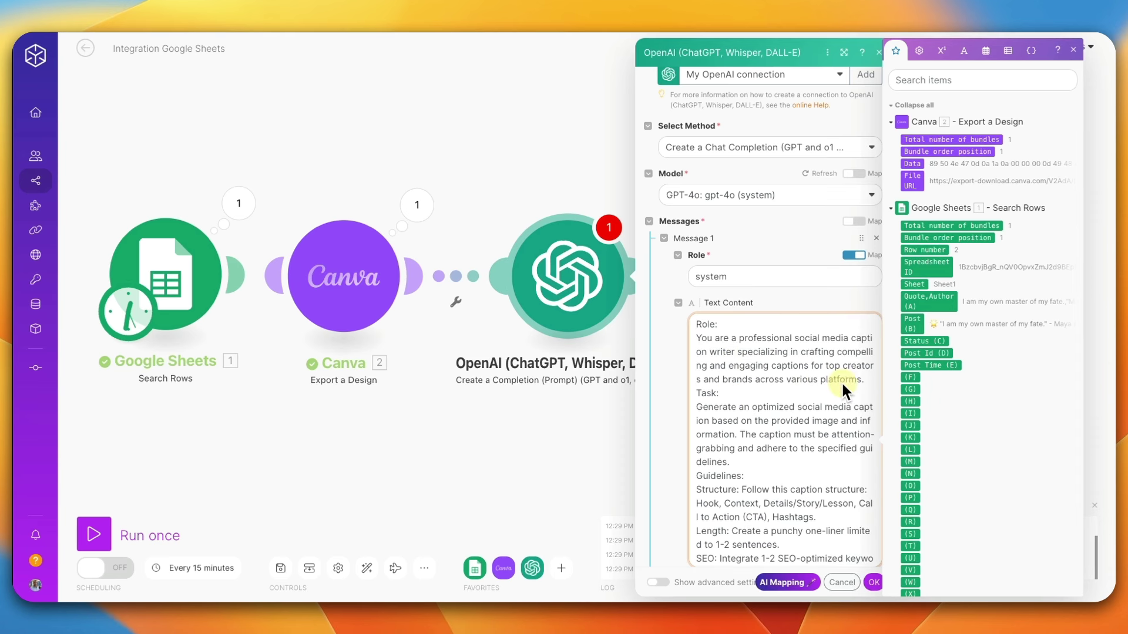
left_click(864, 381)
key("Return")
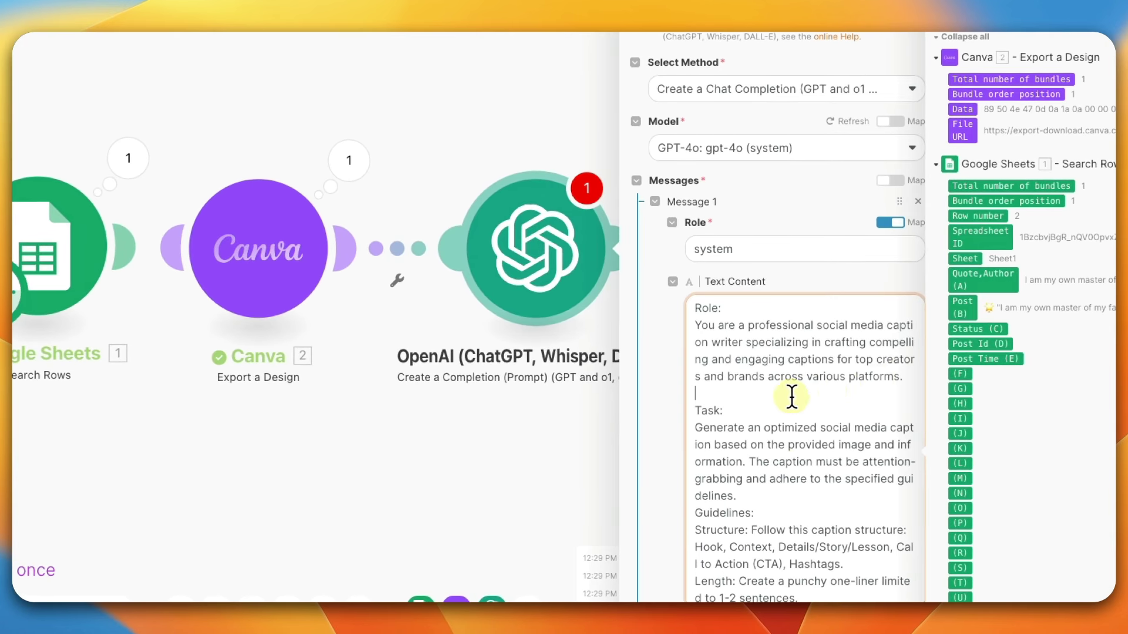
scroll(791, 397, "down", 3)
left_click(762, 361)
key("Return")
Step: Insert blank lines before the Context and Examples sections of the prompt
scroll(769, 382, "down", 1)
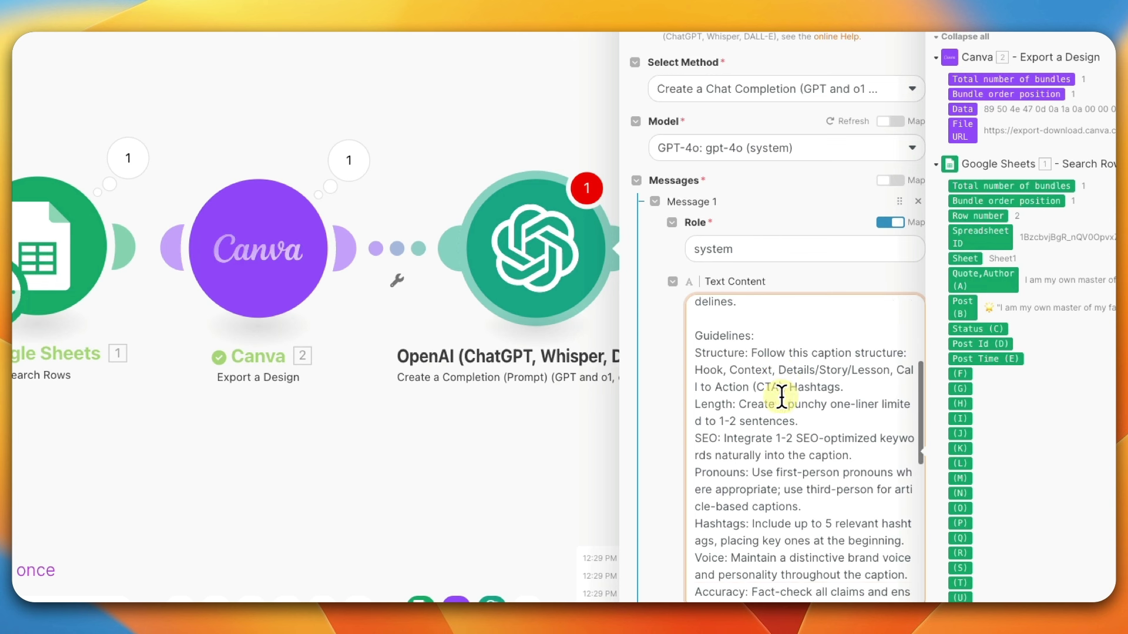
scroll(781, 398, "down", 5)
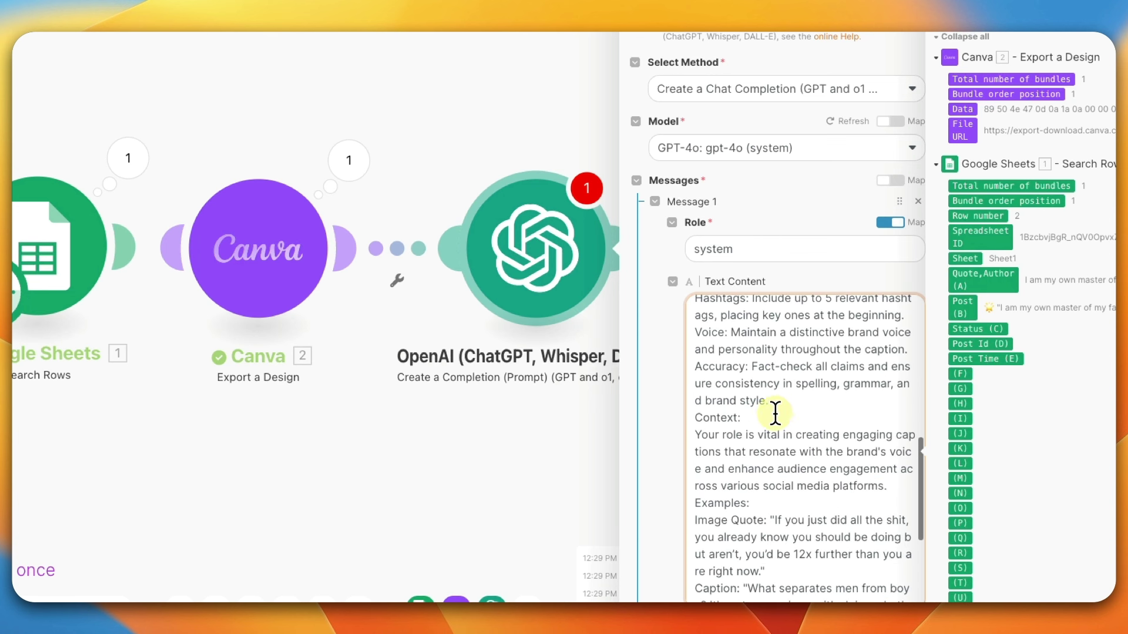
left_click(775, 411)
key("Return")
scroll(782, 400, "down", 3)
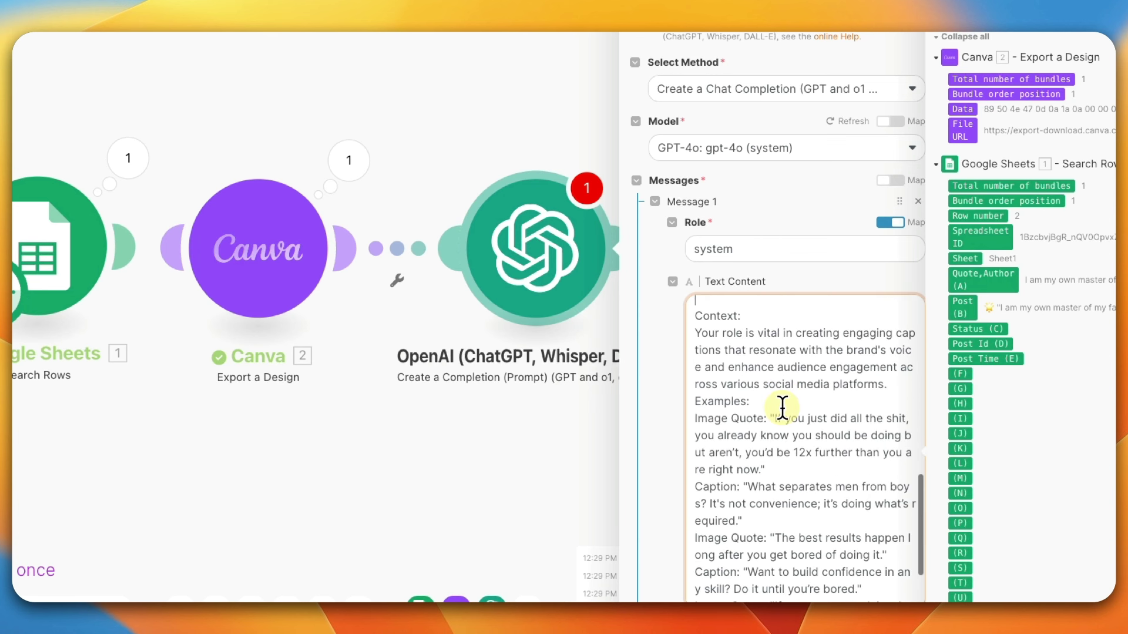
left_click(888, 385)
key("Return")
scroll(803, 405, "down", 1)
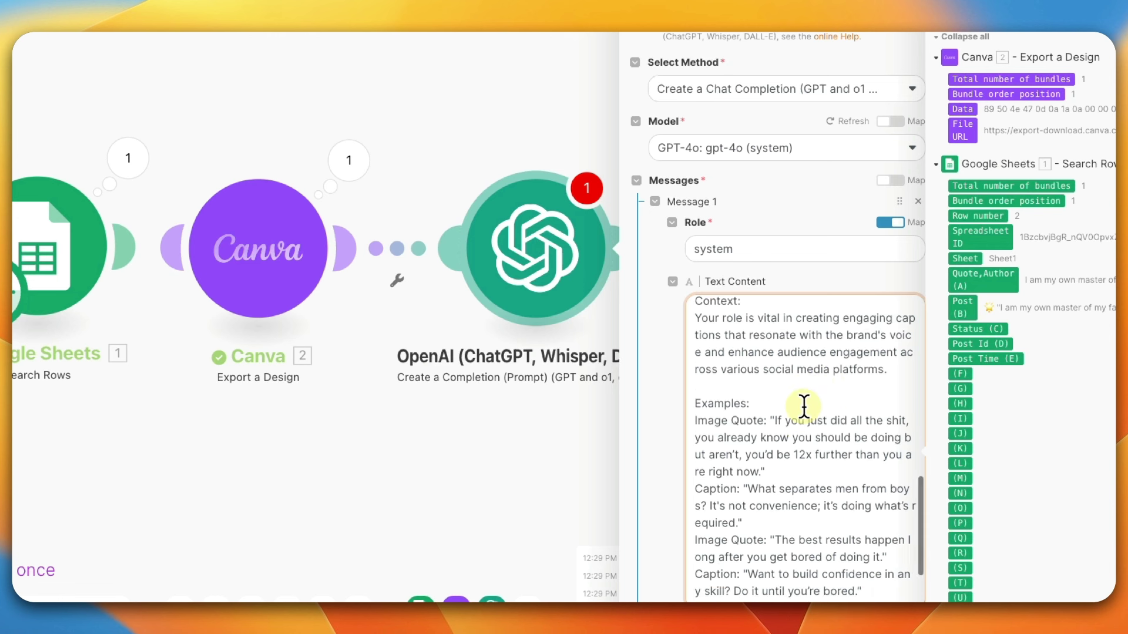
Step: Insert blank lines in the prompt's examples before the first caption, the second image quote and the last caption
scroll(803, 405, "down", 1)
left_click(788, 405)
key("Return")
scroll(788, 416, "down", 1)
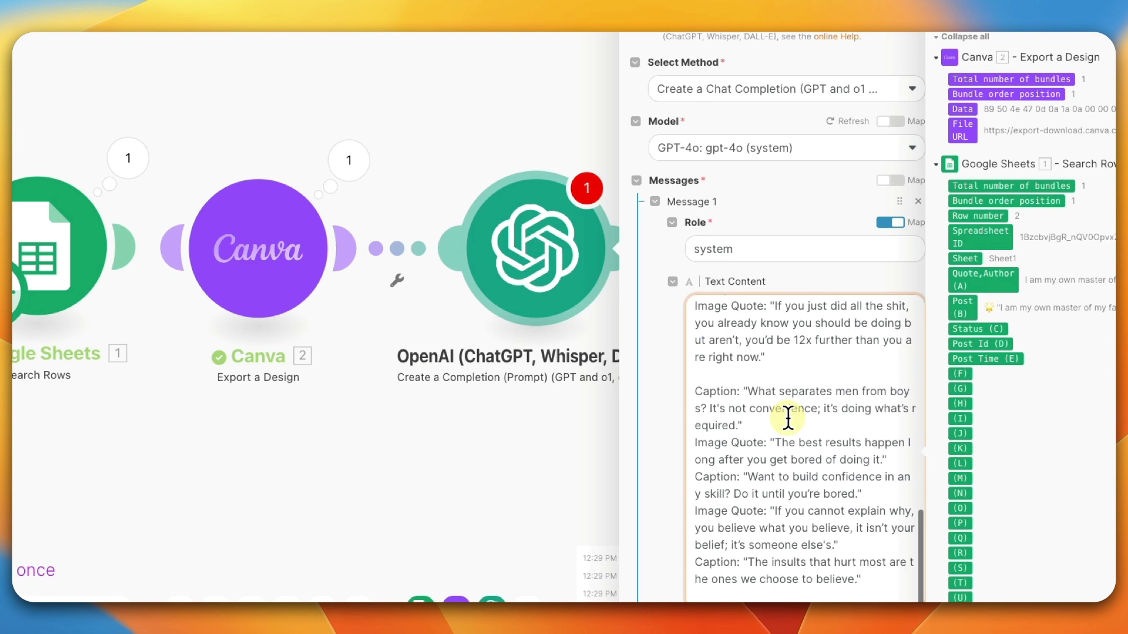
key("Return")
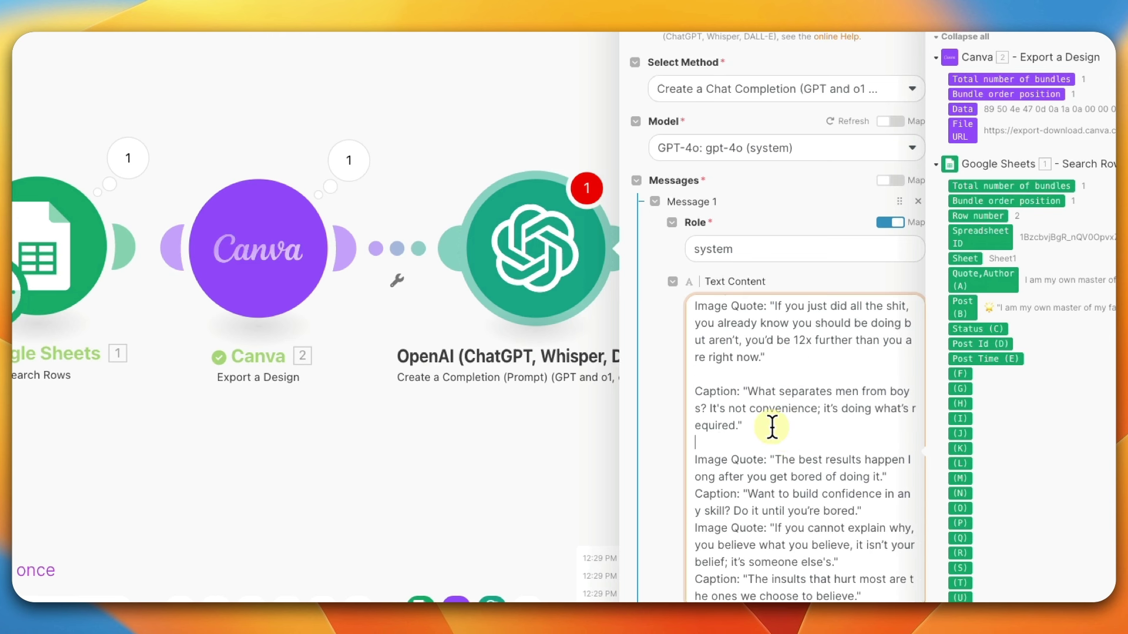
scroll(770, 425, "down", 1)
left_click(849, 545)
key("Return")
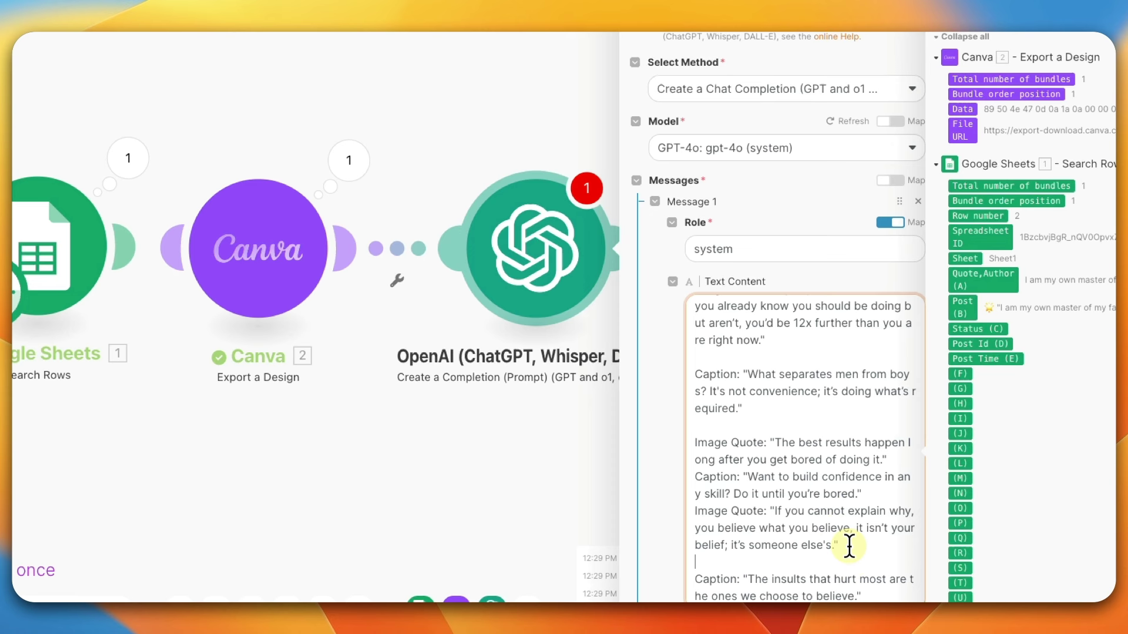
Step: Review the prompt back to its Role section and accept the OpenAI module's settings
scroll(755, 410, "up", 5)
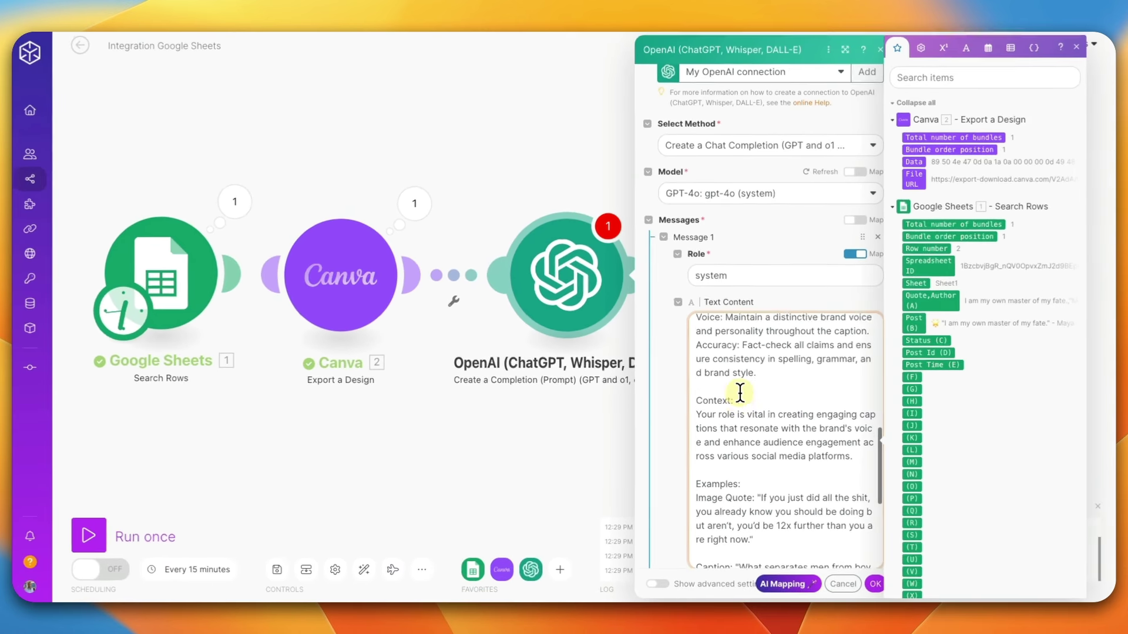
scroll(739, 392, "up", 3)
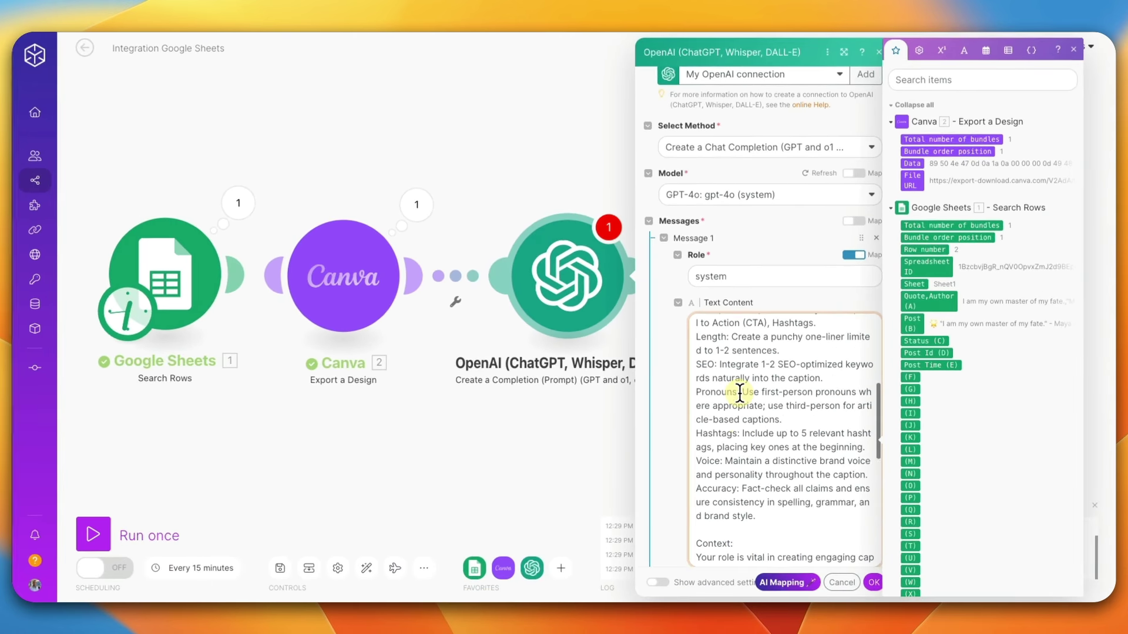
scroll(789, 415, "up", 1)
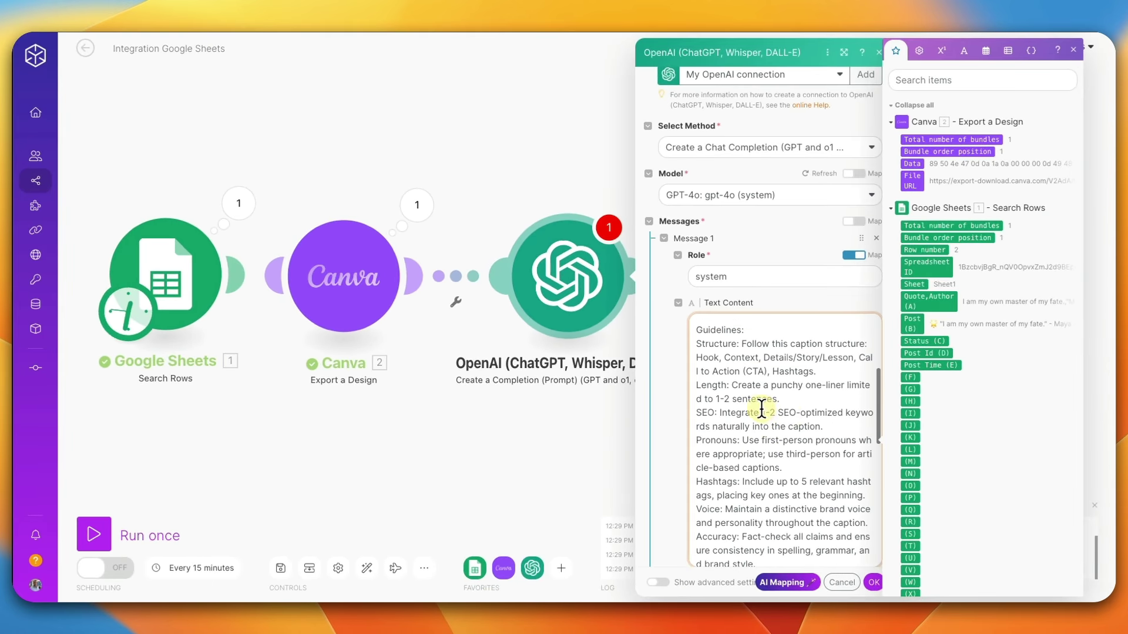
scroll(758, 405, "up", 5)
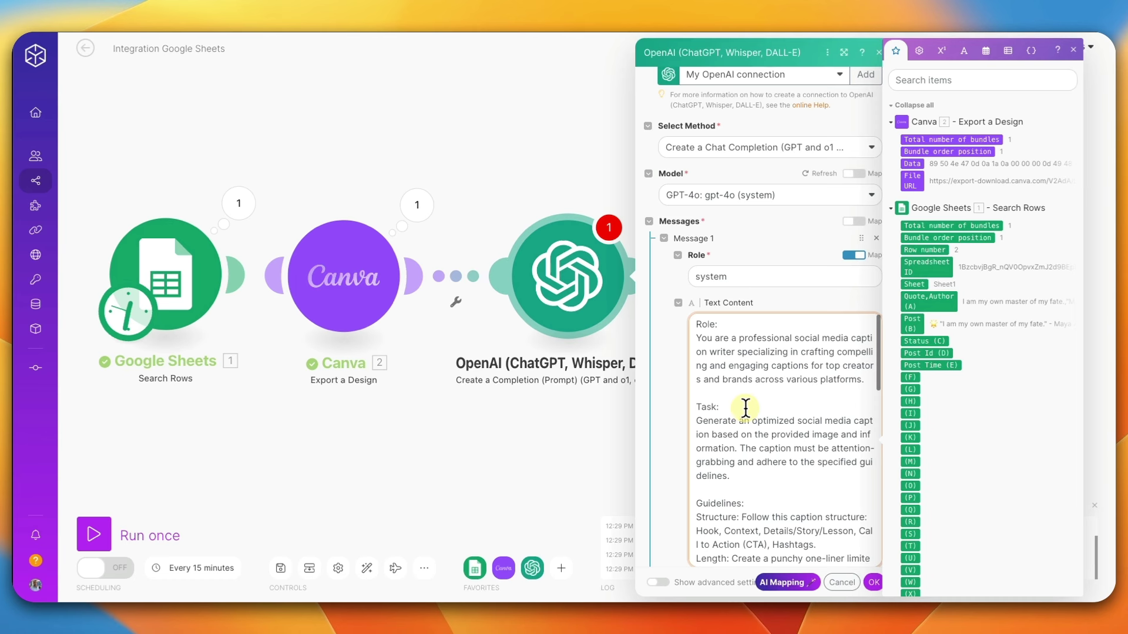
left_click(874, 584)
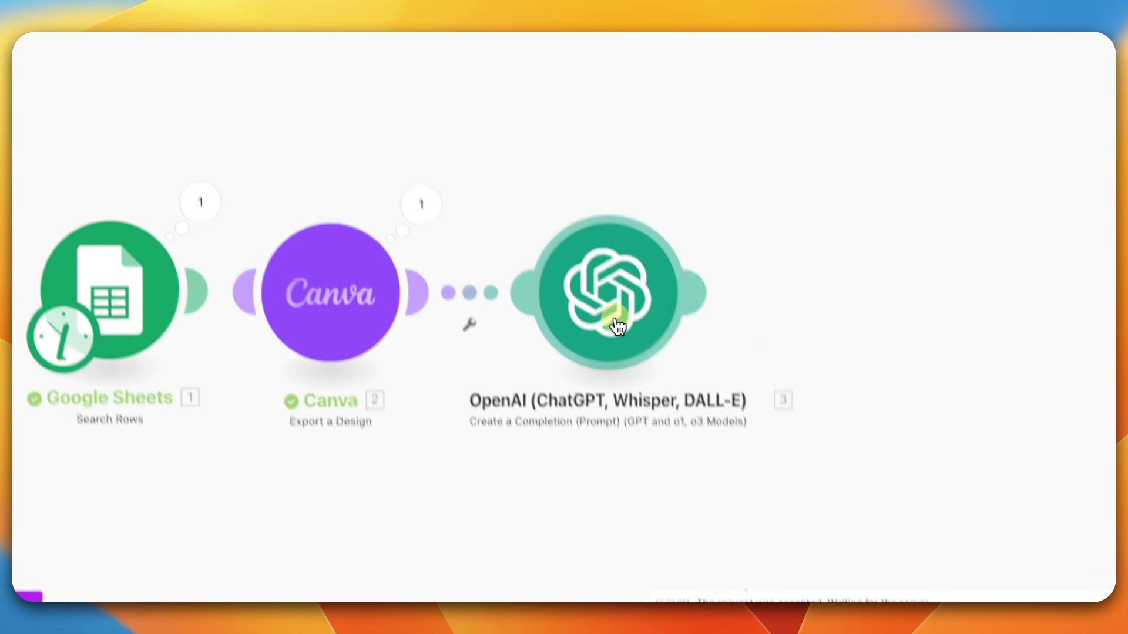
Step: Reopen the OpenAI module's settings and add a second message after the system prompt
left_click(618, 326)
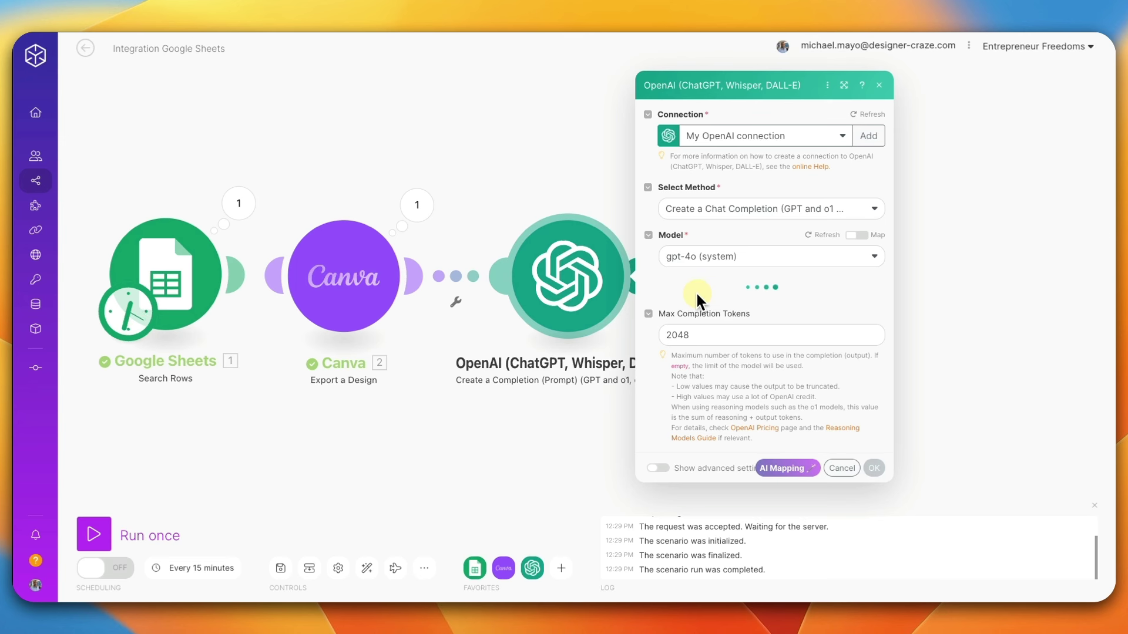
scroll(755, 294, "down", 15)
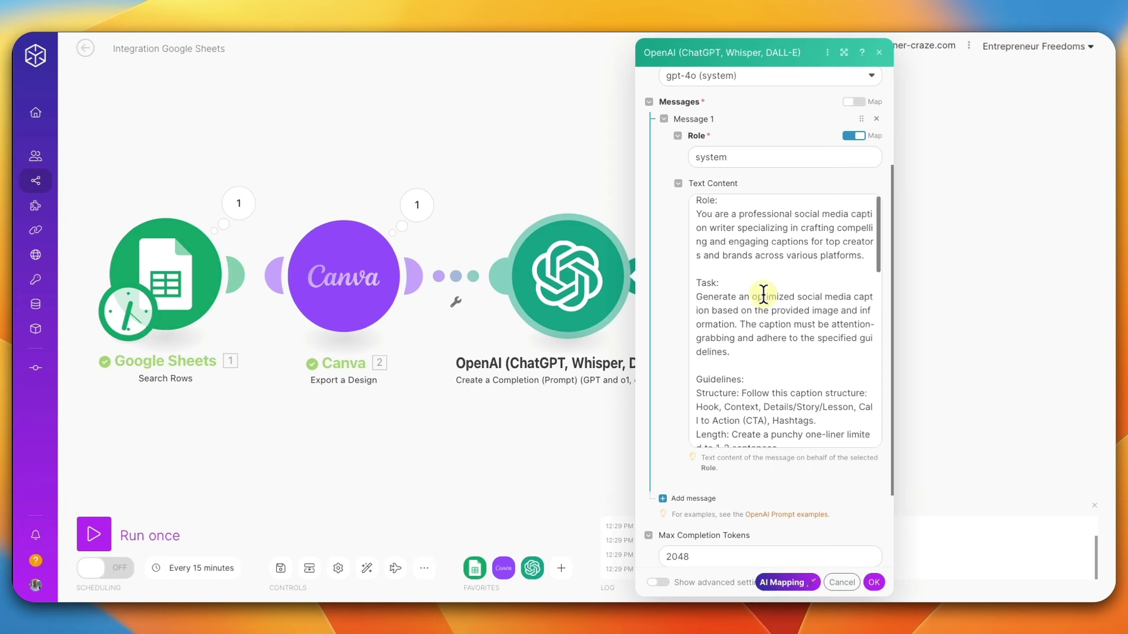
scroll(763, 293, "down", 3)
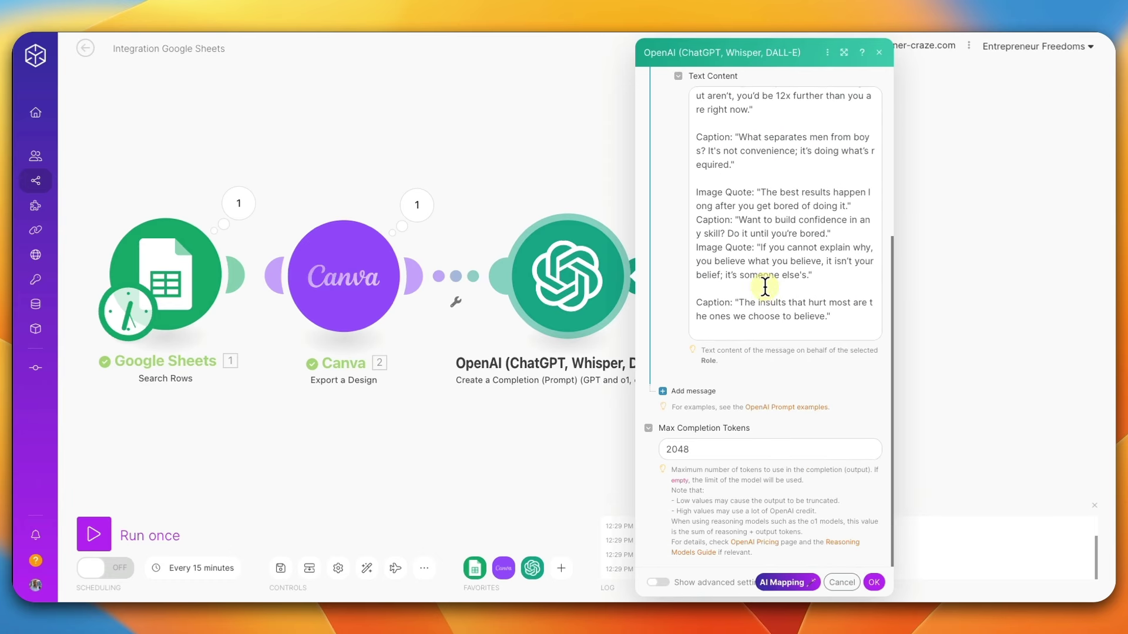
left_click(764, 316)
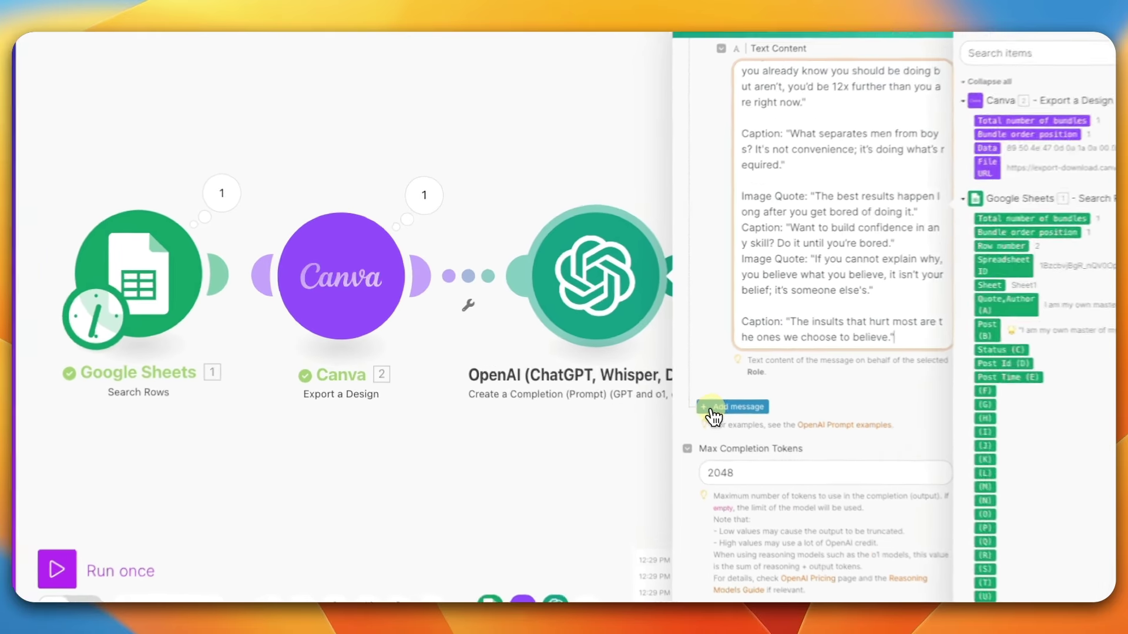
left_click(671, 392)
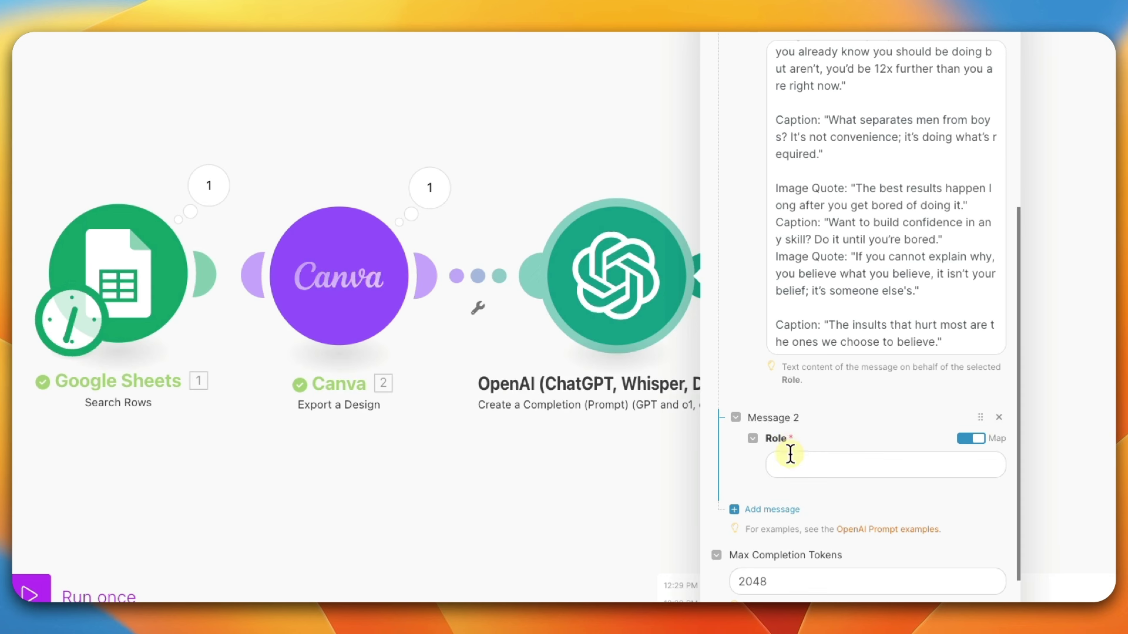
Step: Turn off mapping for the second message's Role and set it to User
left_click(793, 464)
left_click(883, 428)
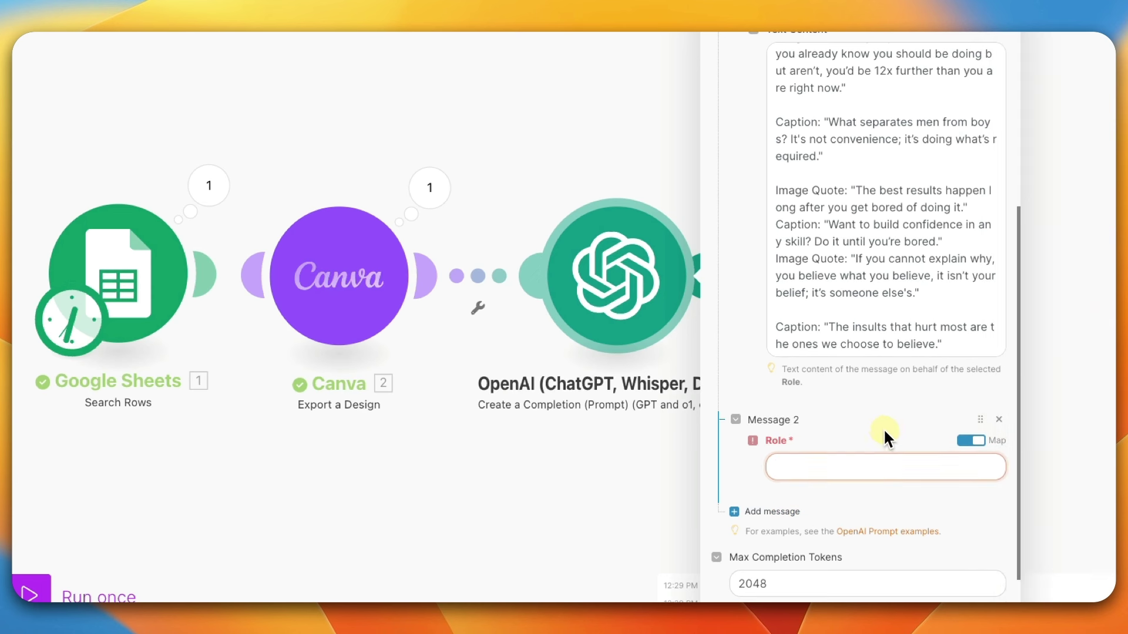
left_click(839, 465)
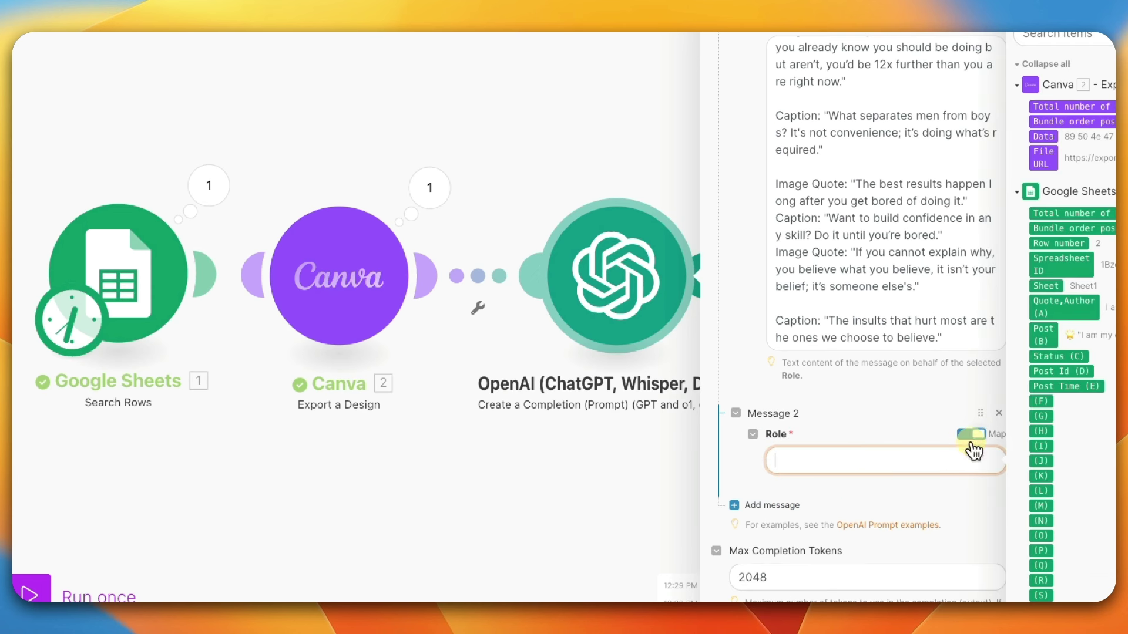
left_click(972, 437)
left_click(838, 464)
left_click(812, 484)
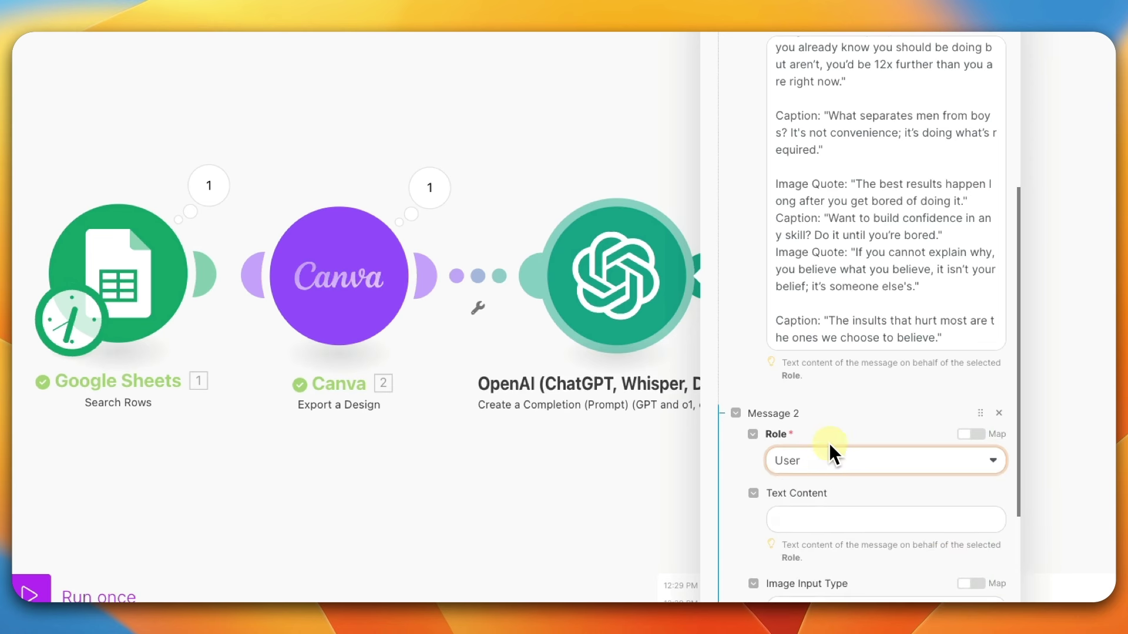
Step: Paste the copied user prompt, asking for an inspirational social post of about 800 characters with emojis, into Message 2's Text Content
scroll(830, 446, "down", 3)
left_click(817, 372)
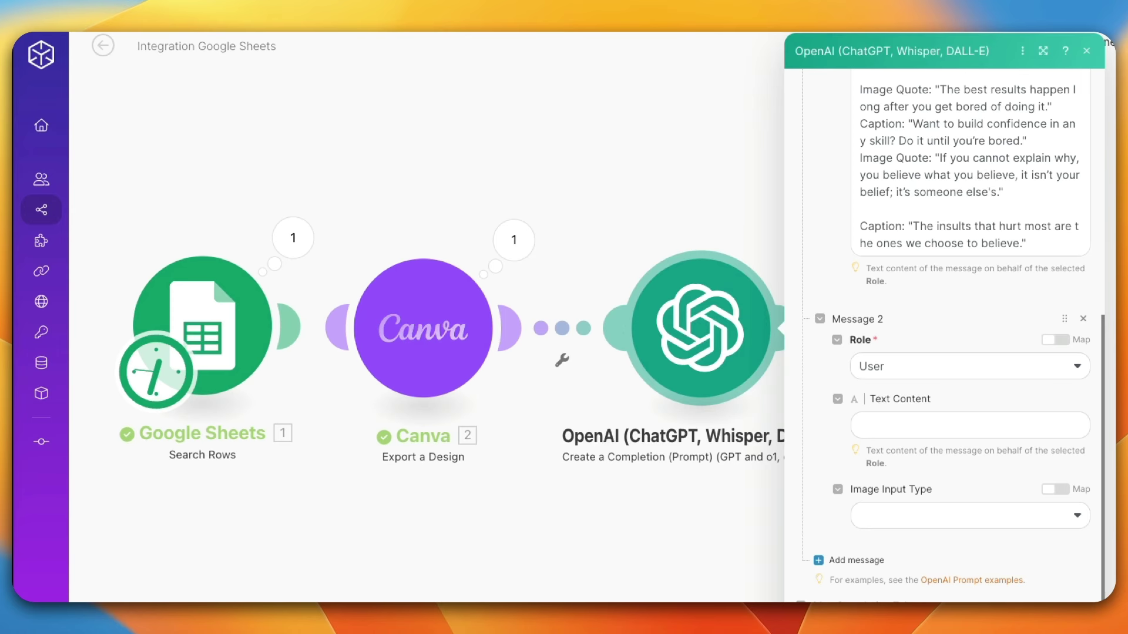
left_click(880, 429)
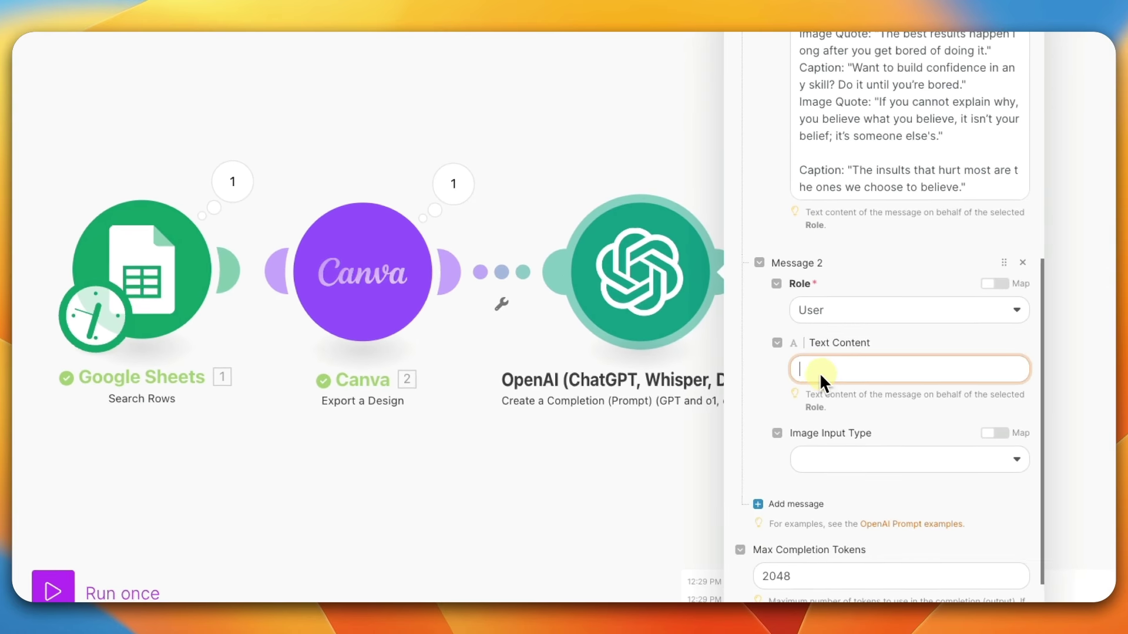
right_click(820, 375)
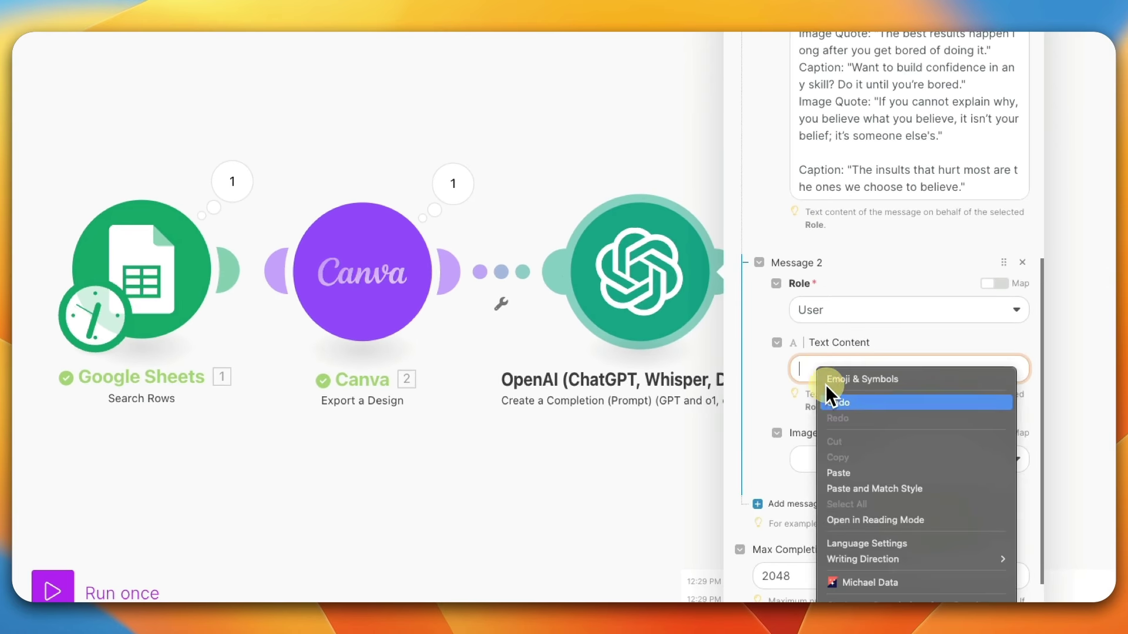
left_click(862, 489)
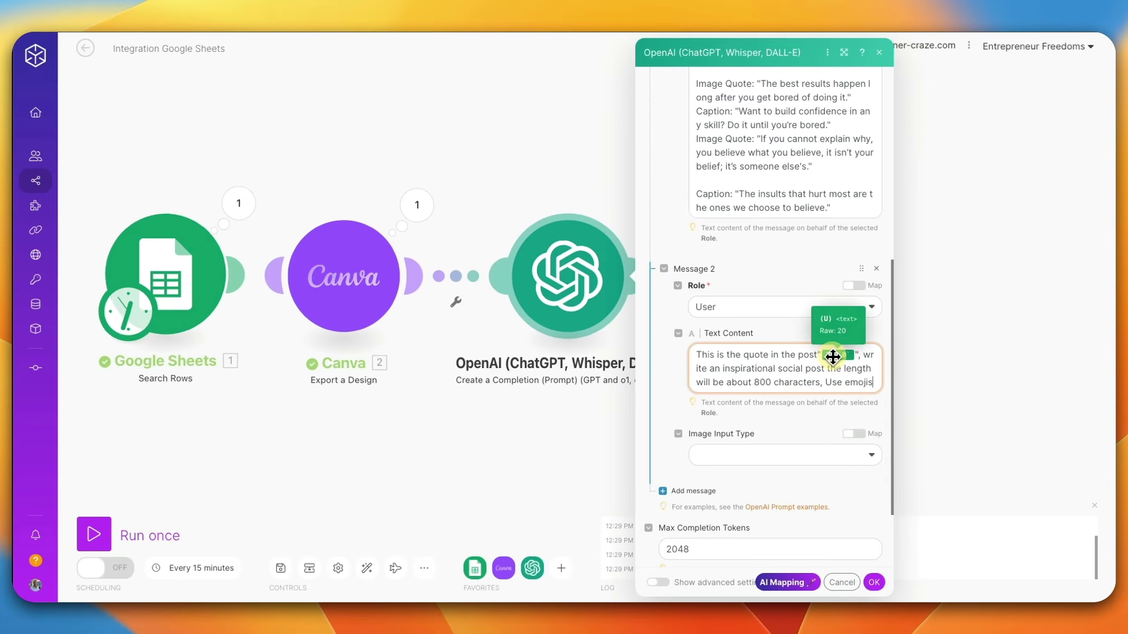
Step: Delete the mapped column U value from between the quotation marks in Message 2's Text Content
left_click(832, 357)
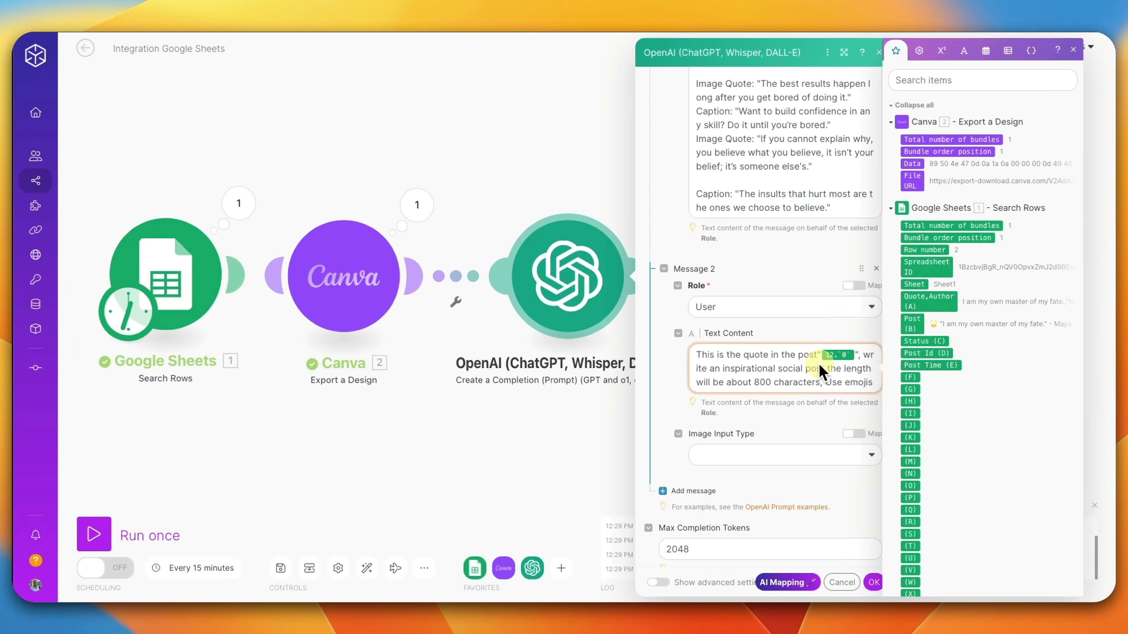
mouse_move(915, 354)
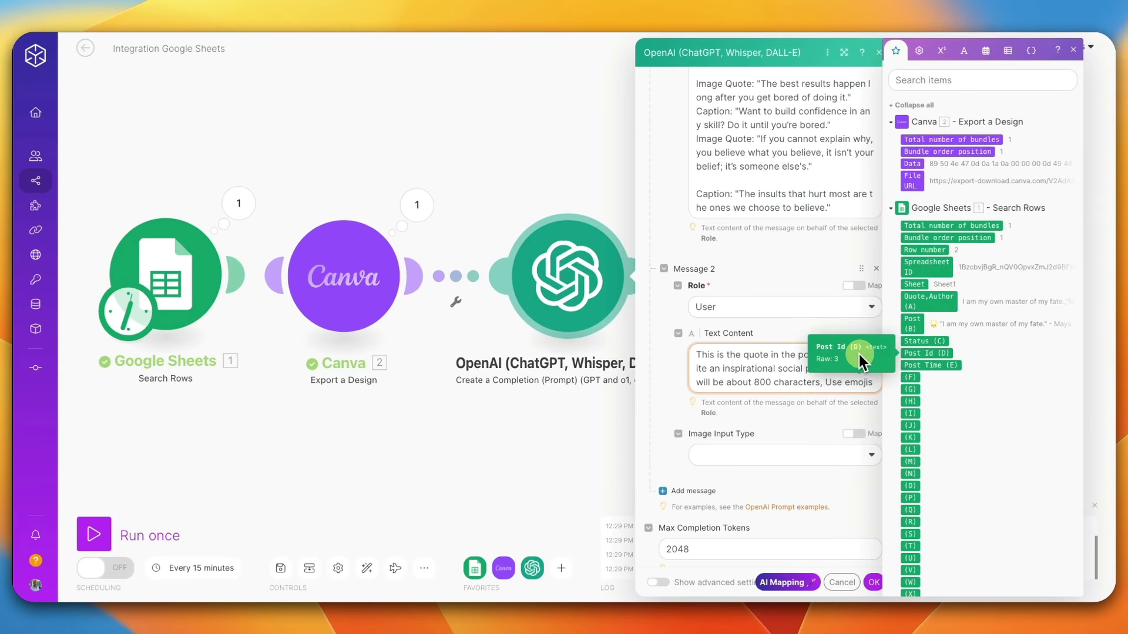
left_click_drag(859, 354, 830, 355)
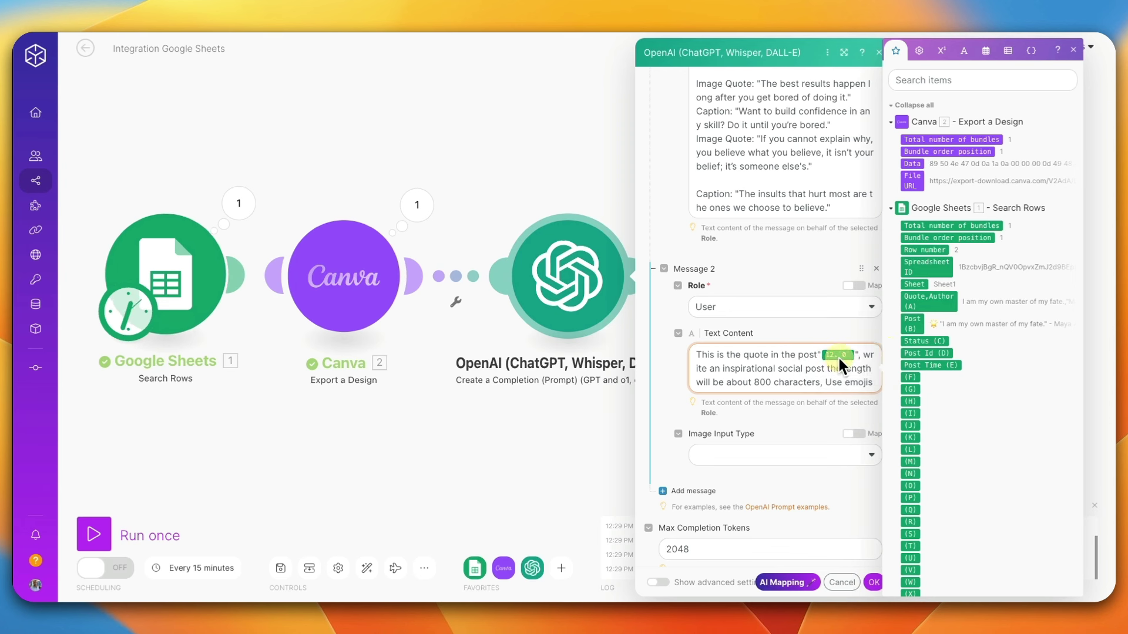
mouse_move(836, 353)
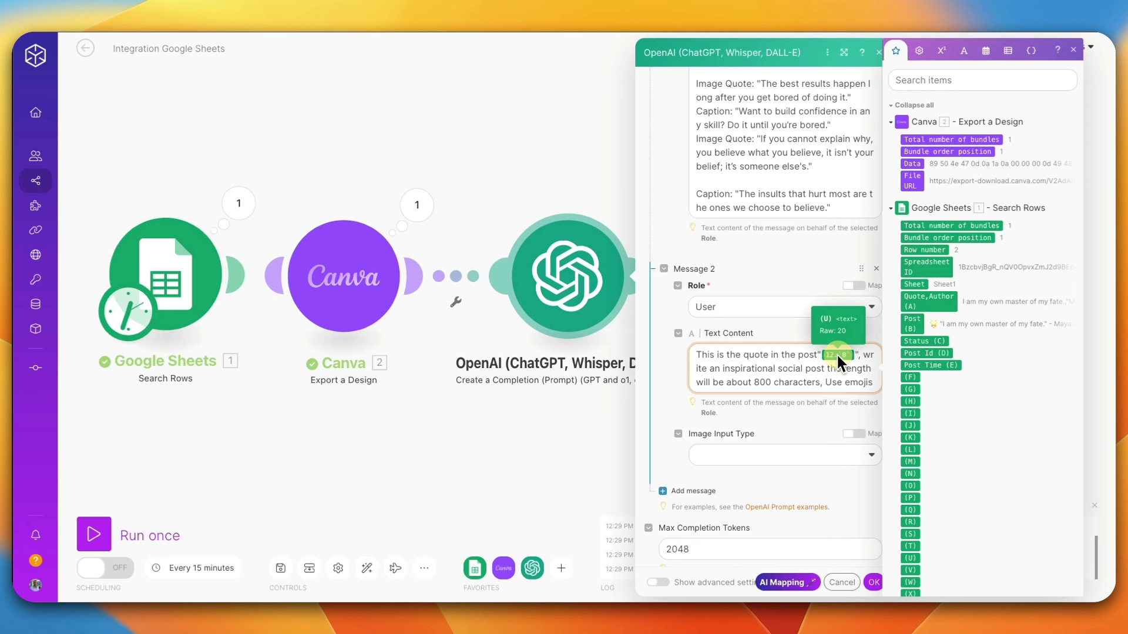
mouse_move(922, 338)
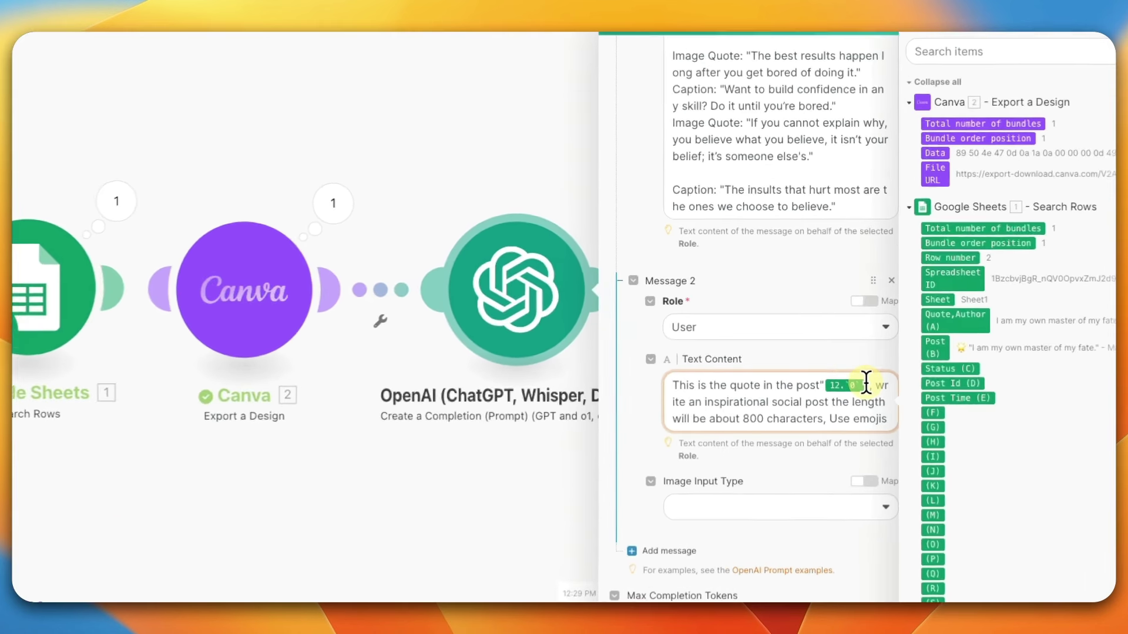
key("BackSpace")
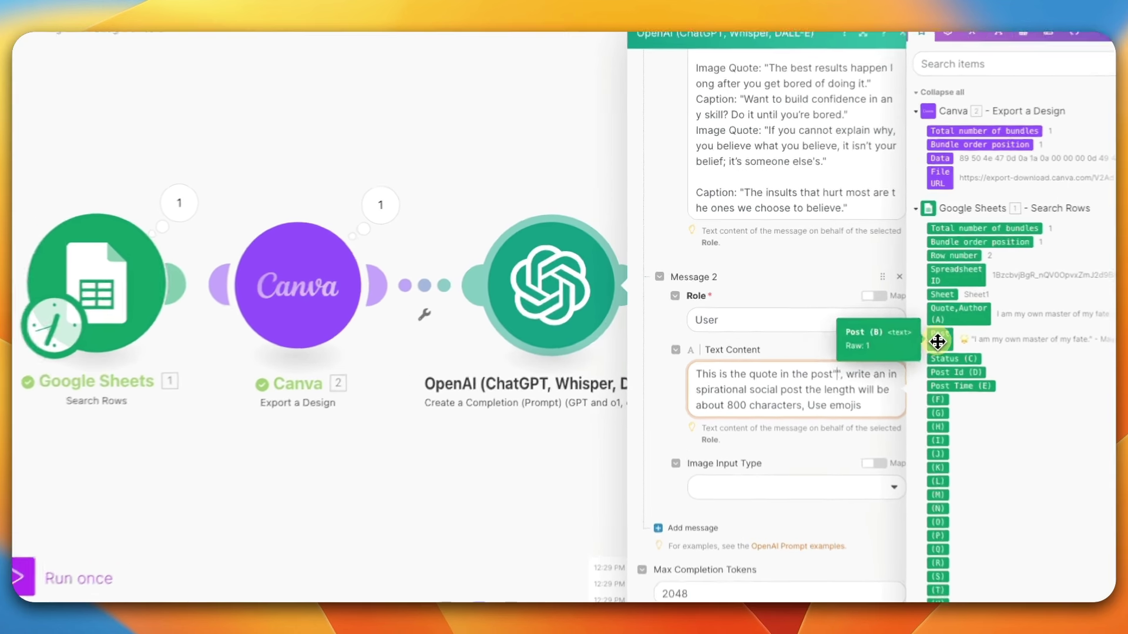
left_click(937, 342)
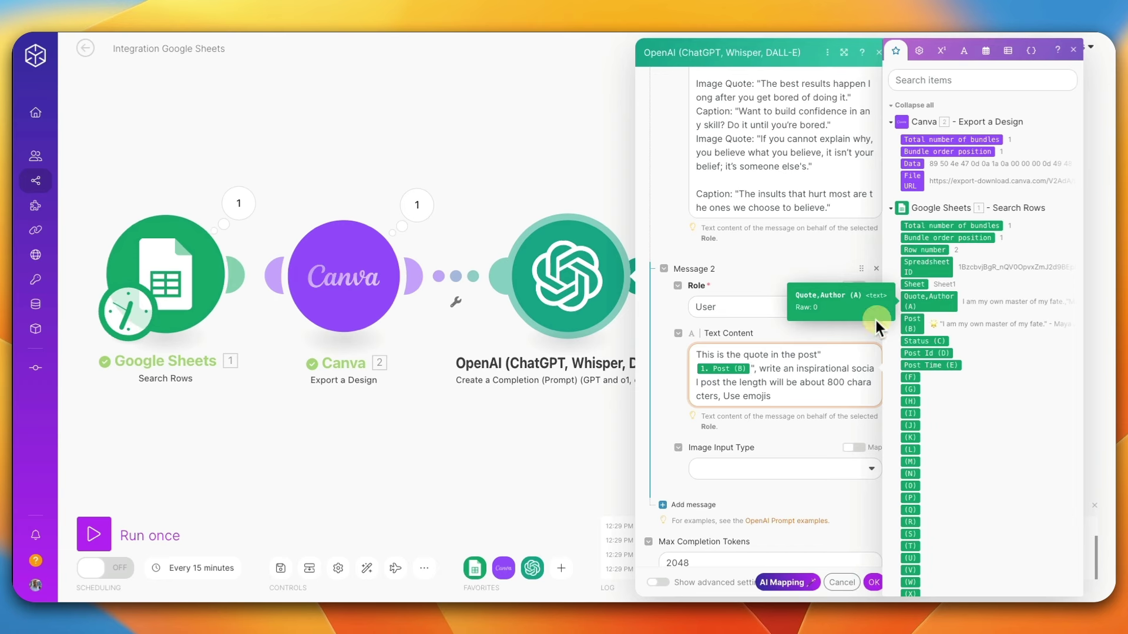
left_click(754, 368)
key("BackSpace")
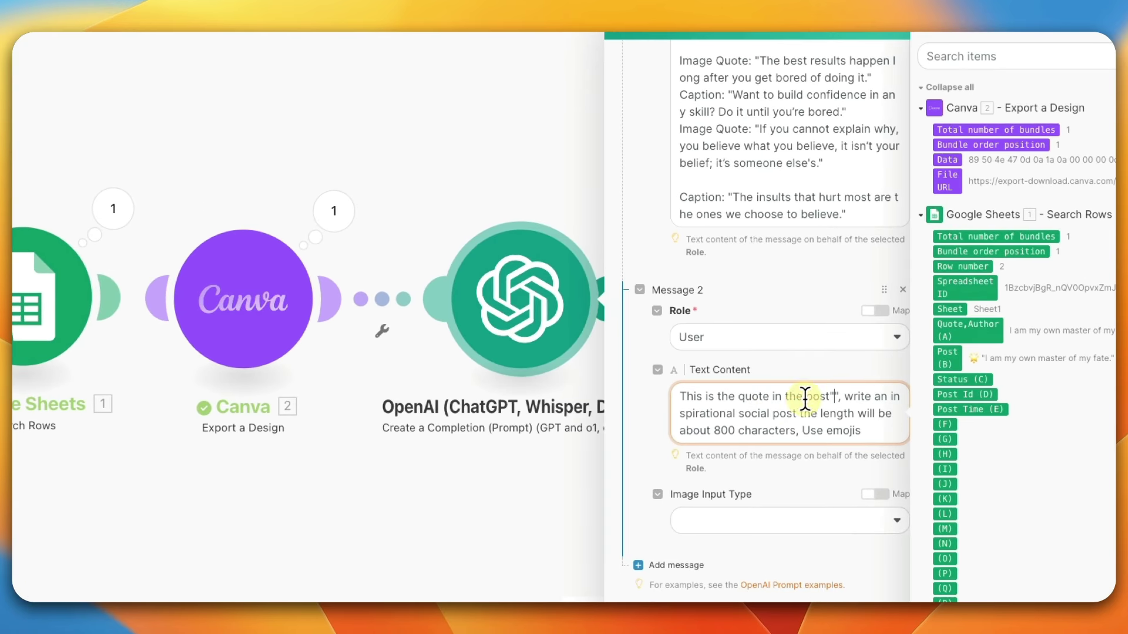
Step: Map the Google Sheets Quote,Author (A) value between the quotation marks in Message 2's Text Content
left_click(956, 329)
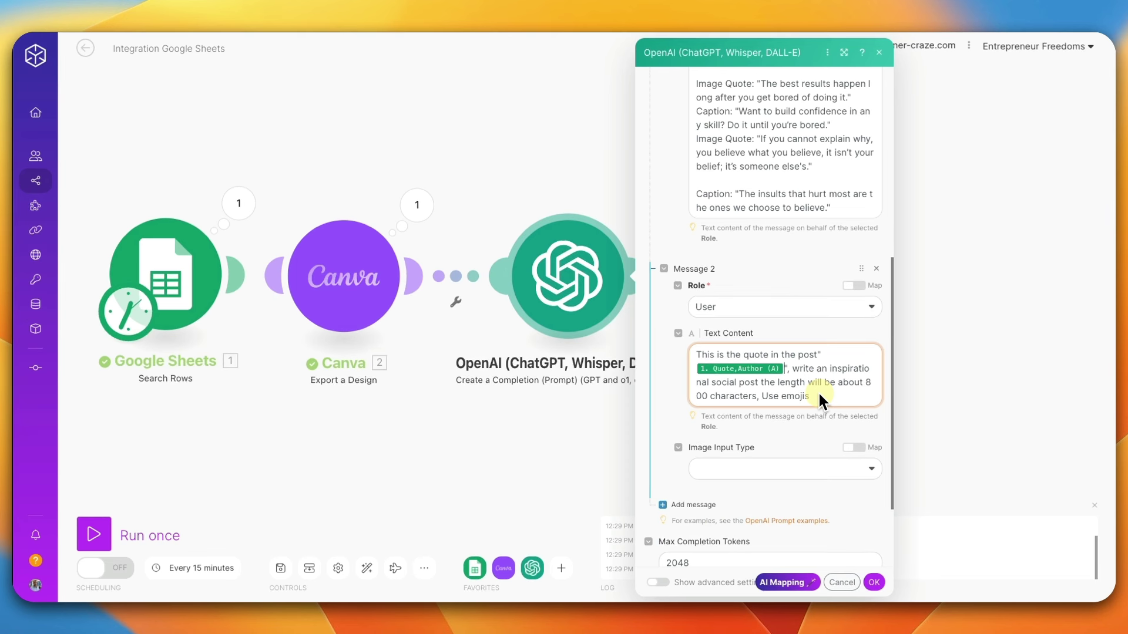
scroll(820, 397, "down", 1)
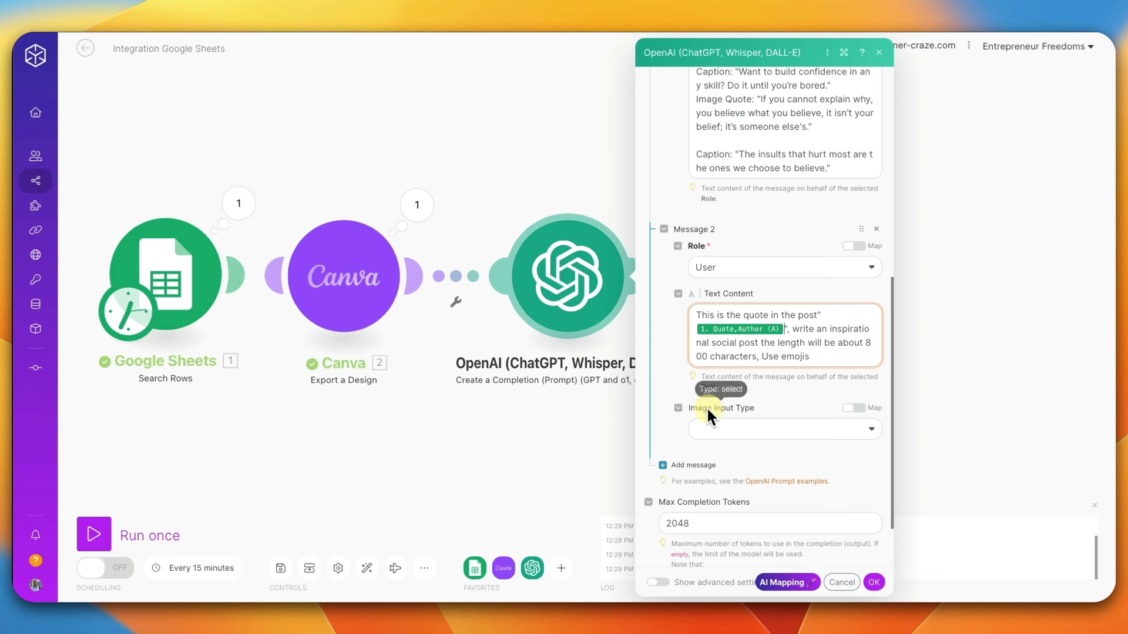
scroll(732, 414, "down", 1)
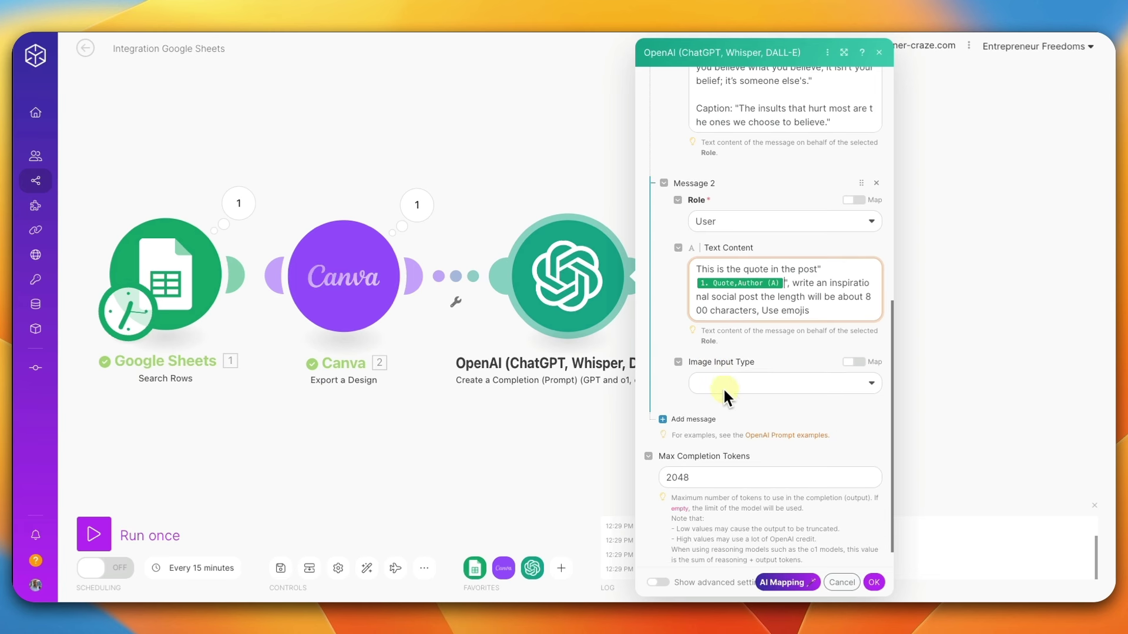
Step: Check the Image Input Type options for Message 2 and set Max Completion Tokens to 1000
left_click(727, 389)
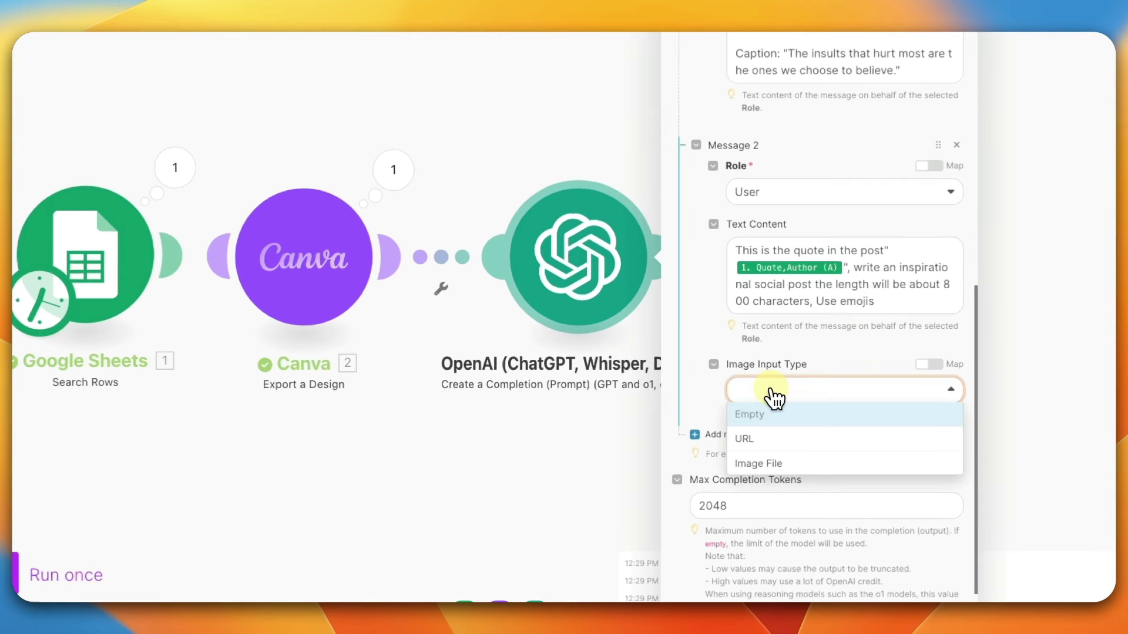
left_click(774, 396)
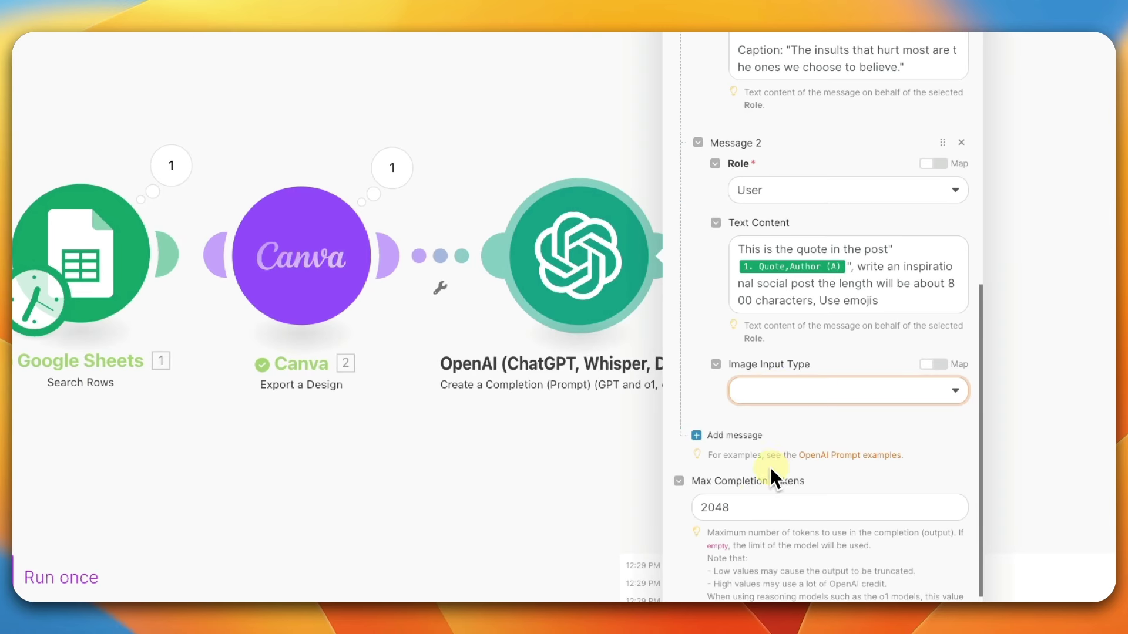
left_click_drag(751, 501, 723, 500)
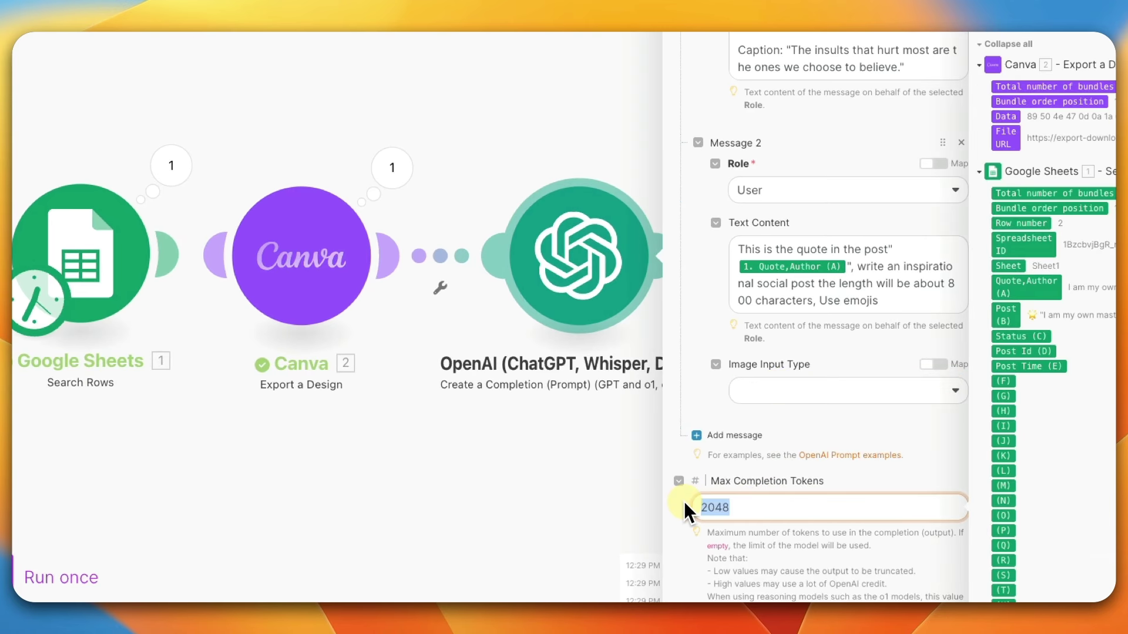
type("1")
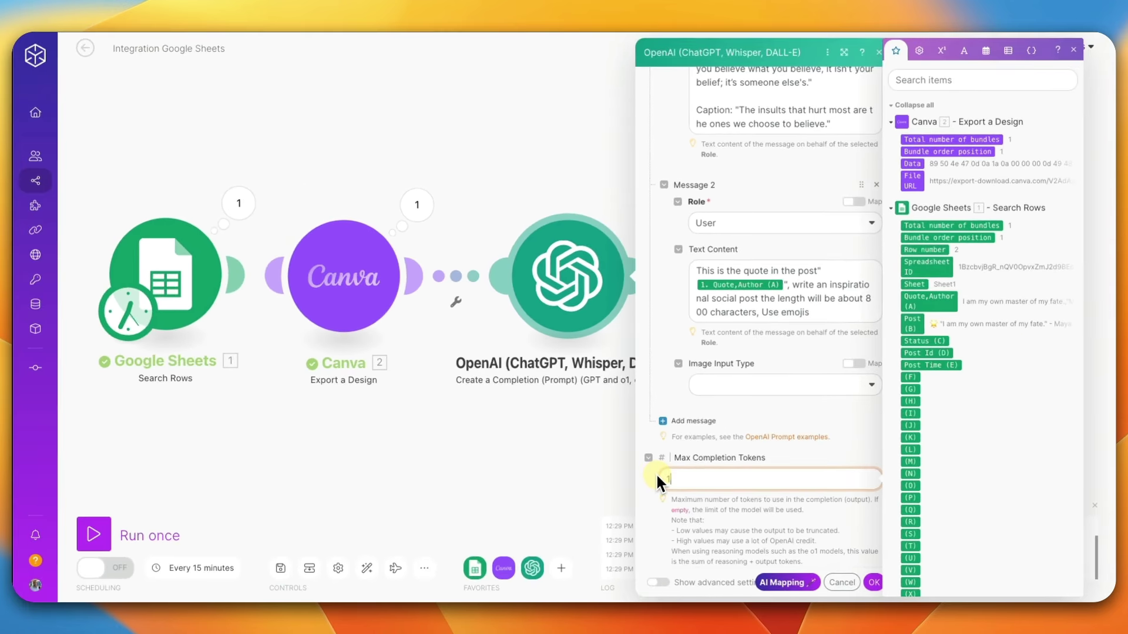
type("000")
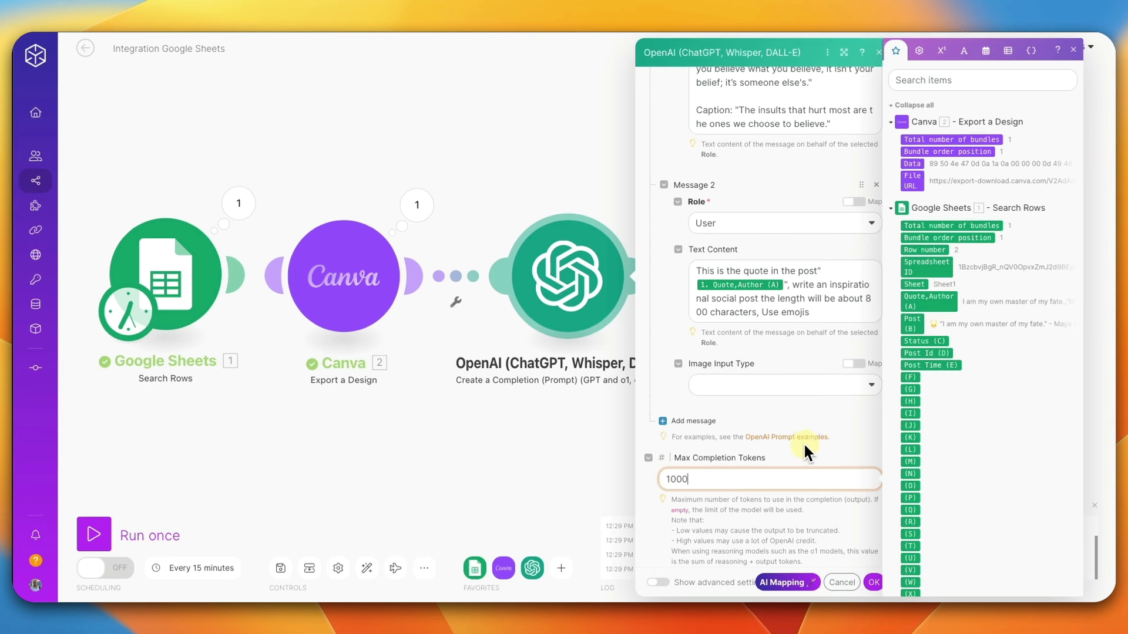
scroll(807, 437, "up", 3)
scroll(807, 438, "down", 4)
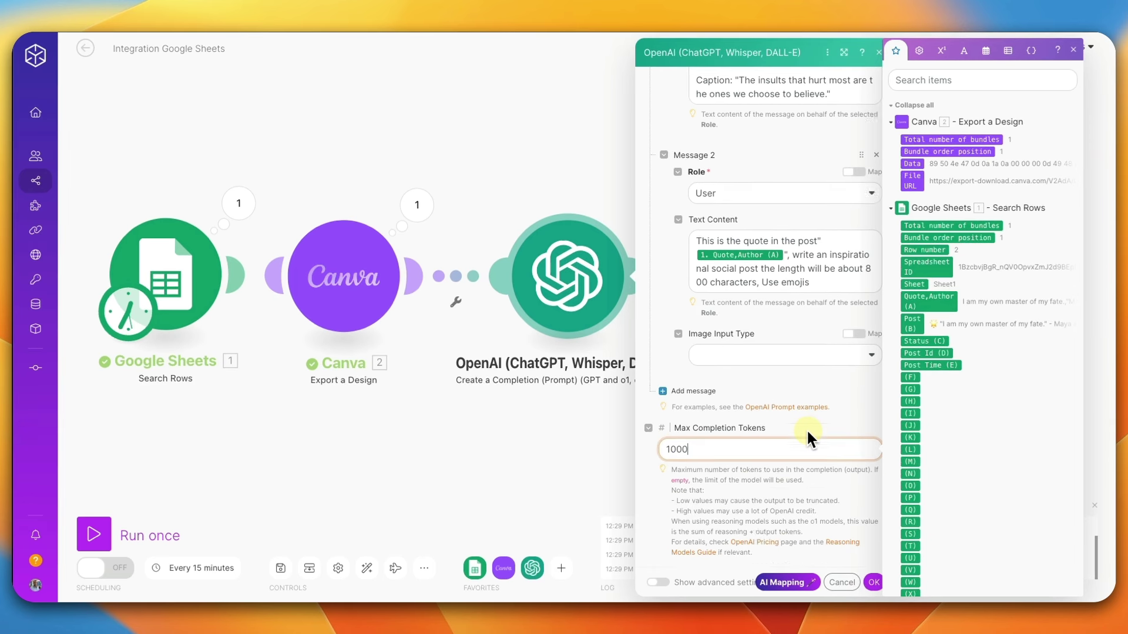
Step: Accept the OpenAI module's settings and run the scenario once
left_click(874, 582)
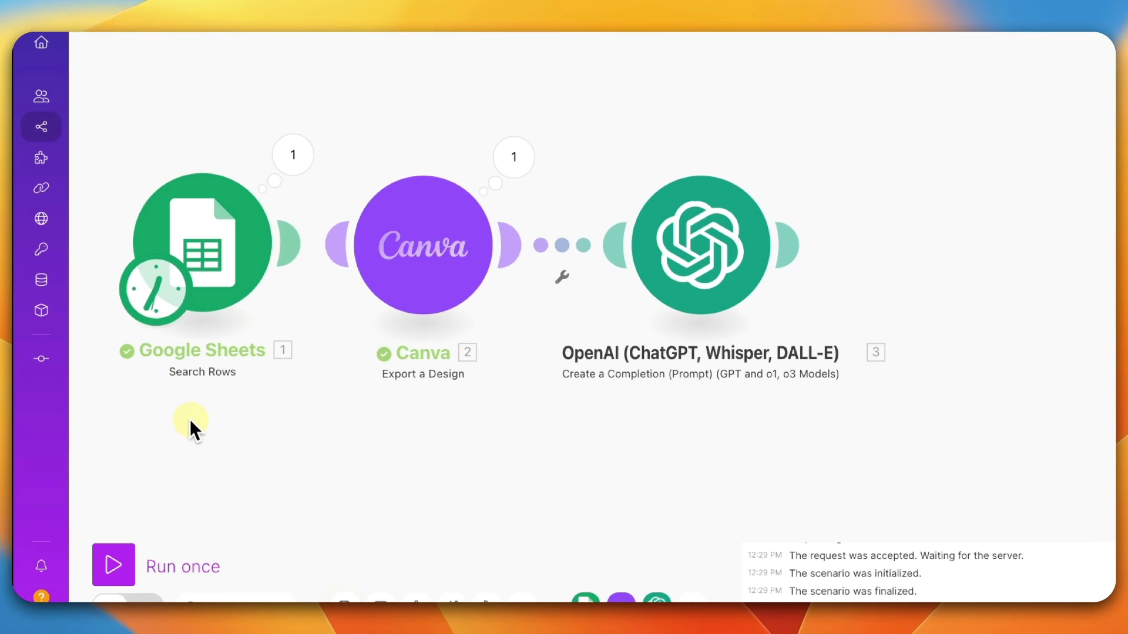
left_click(114, 564)
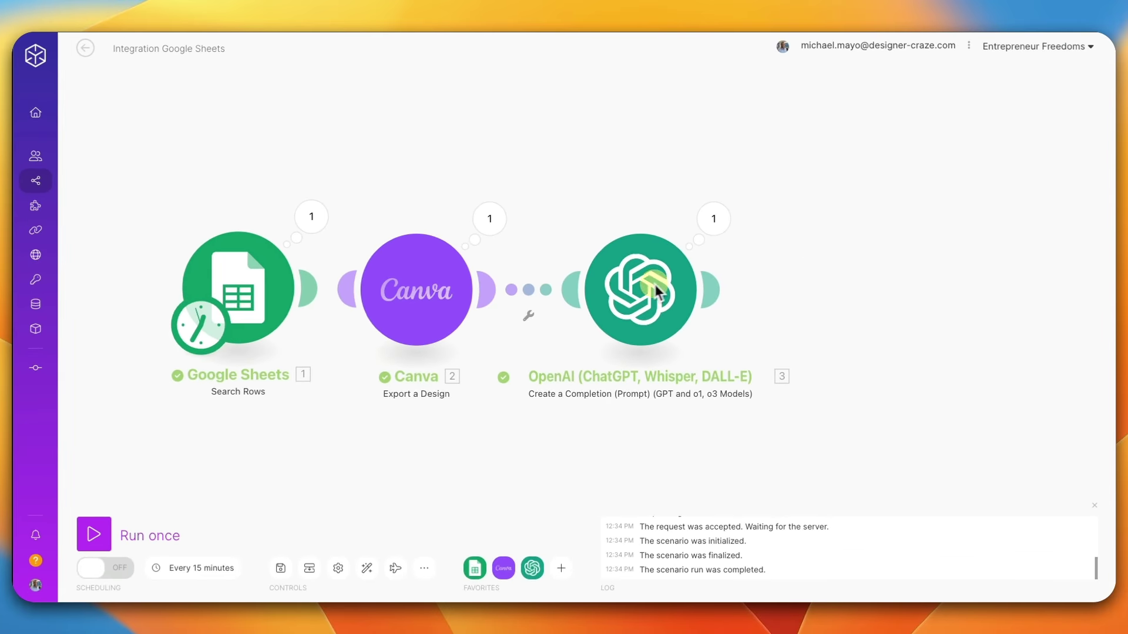
Step: Add a Facebook Pages Create a Post module after OpenAI and set its page to Entrepreneur Freedoms (Phoenix)
left_click(709, 289)
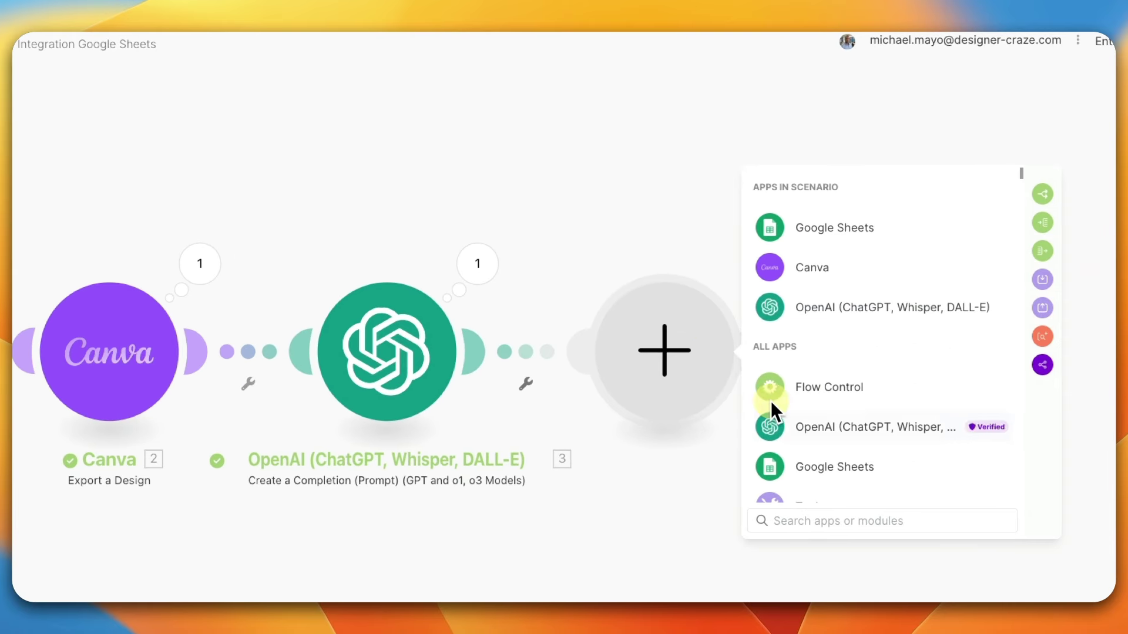
left_click(793, 521)
type("fa")
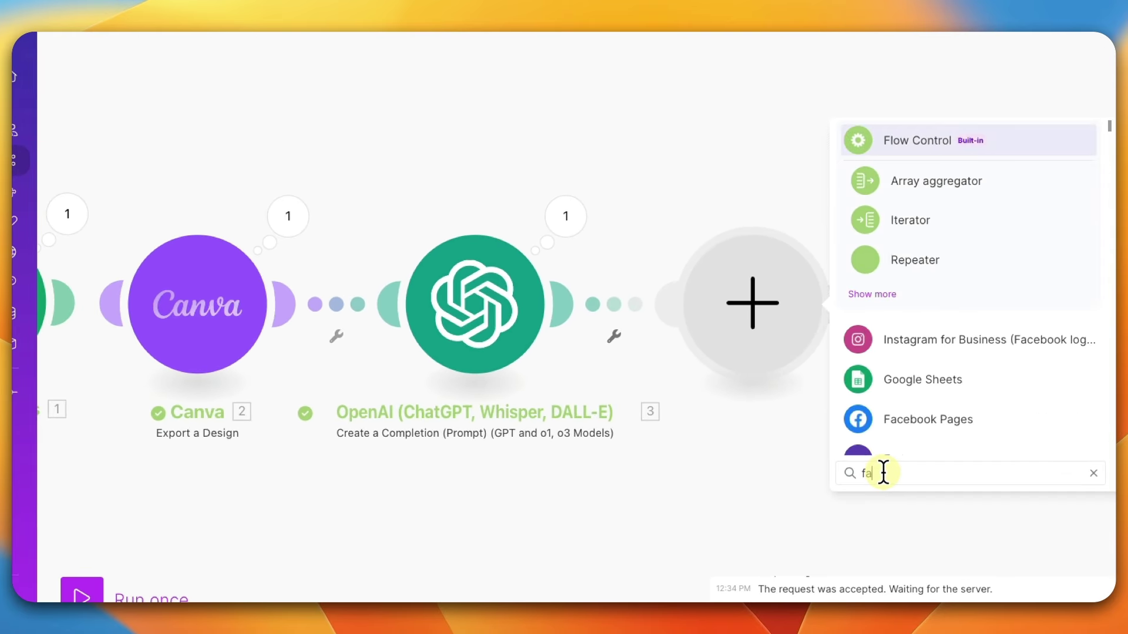
left_click(906, 424)
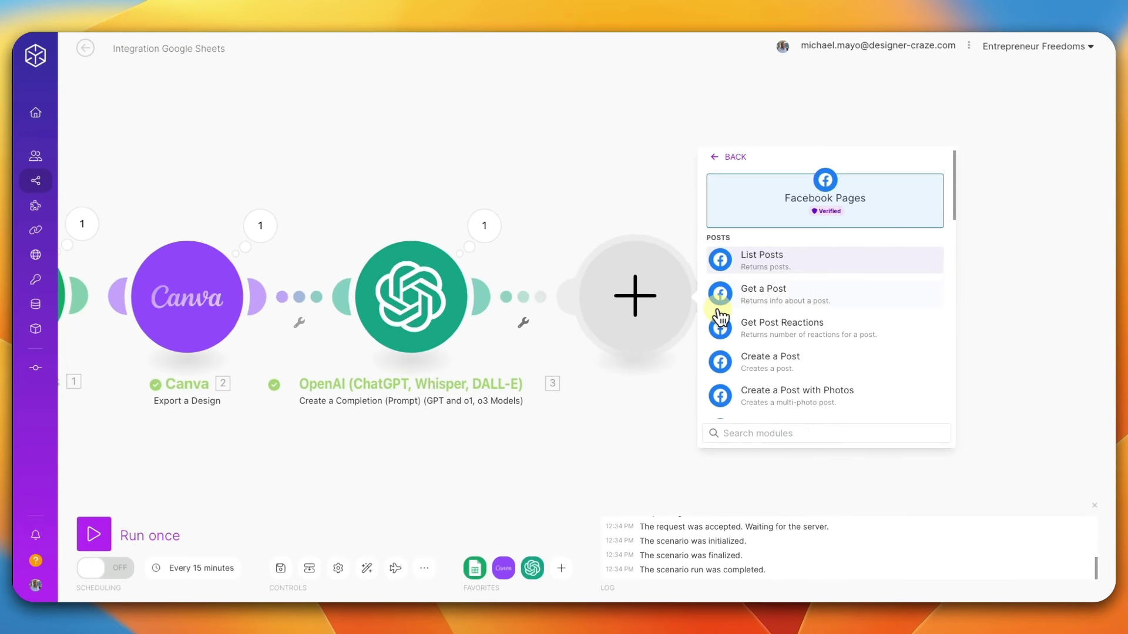
left_click(802, 367)
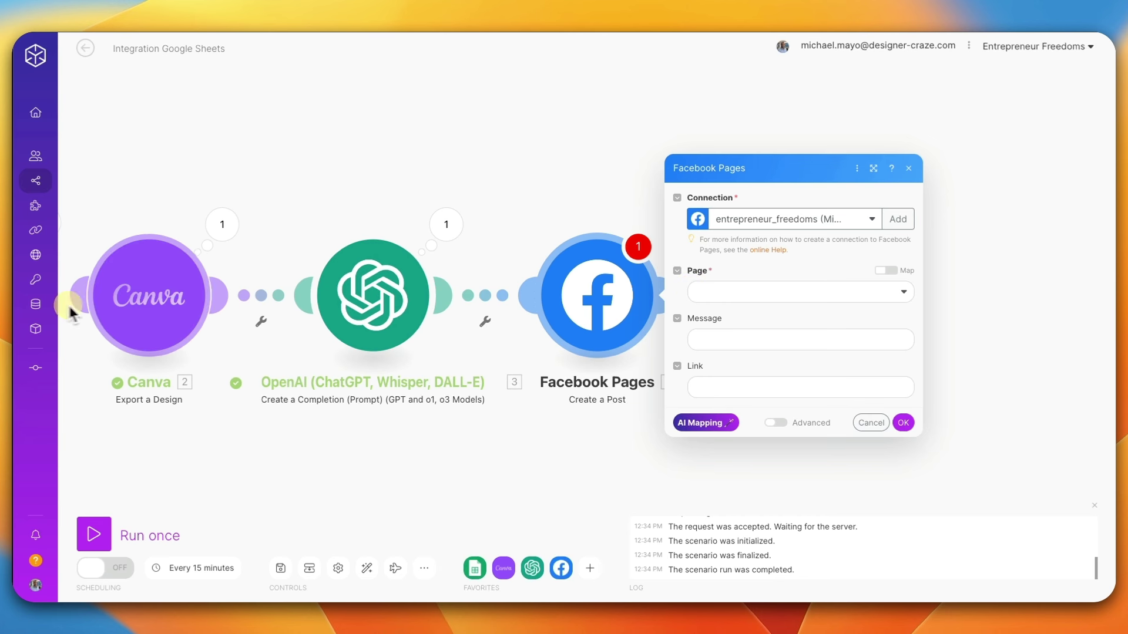
left_click(716, 293)
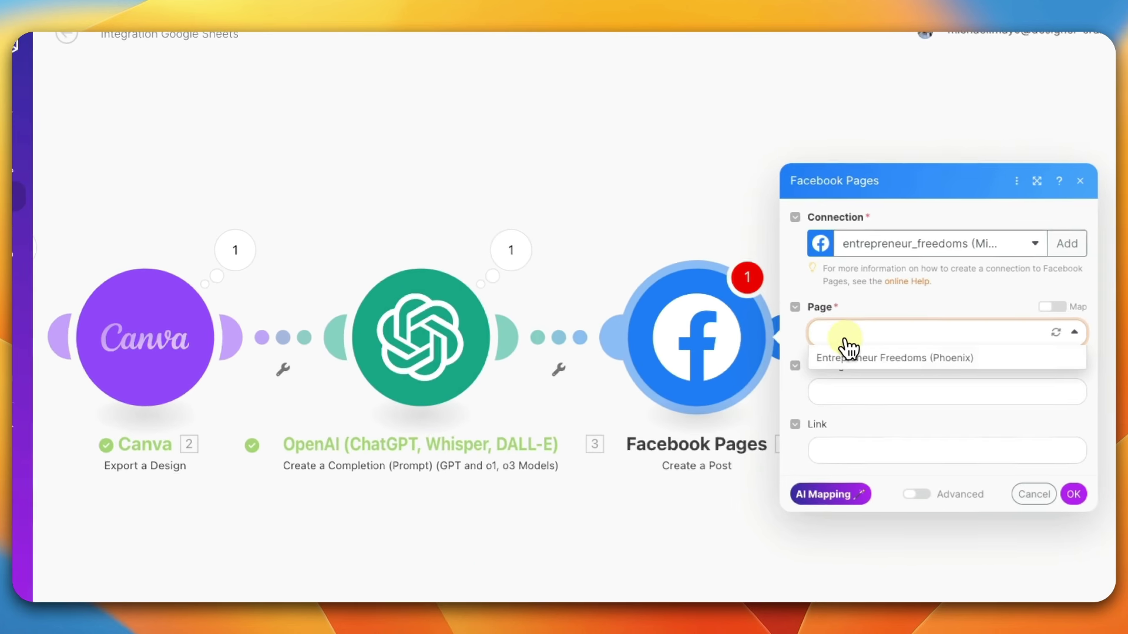
left_click(851, 357)
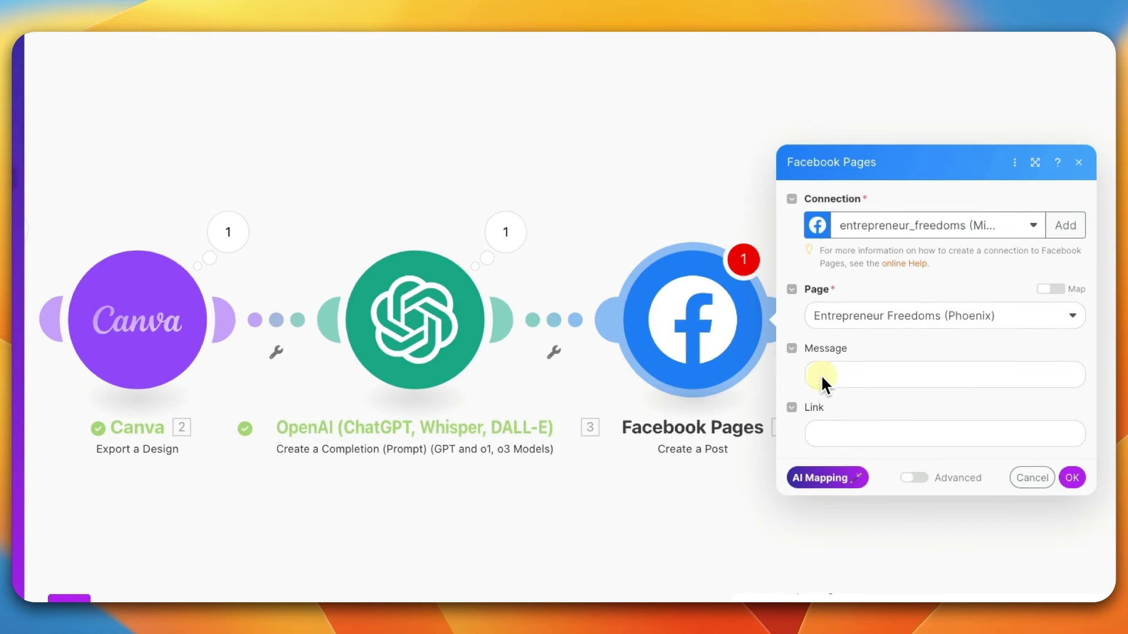
left_click(880, 387)
type("Add 17.result from OpenAI/ ChatGPT")
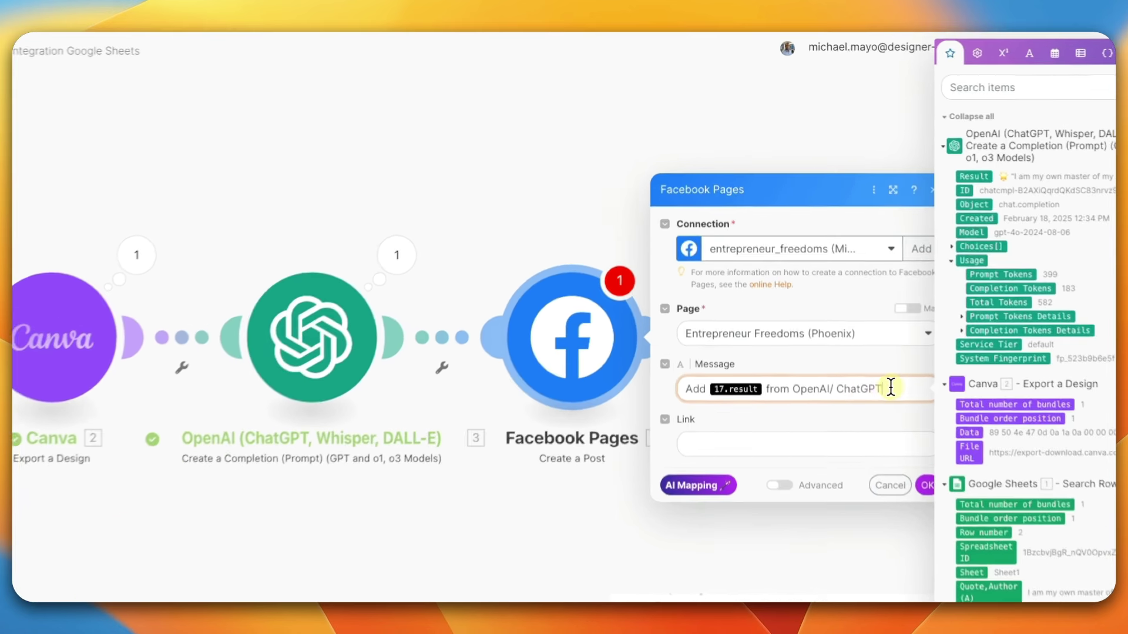
key("Delete")
key("Delete")
key("Delete")
key("Delete")
key("Delete")
key("Delete")
key("Delete")
key("Delete")
key("Delete")
key("Delete")
key("Delete")
key("Delete")
key("Delete")
key("Delete")
key("Delete")
key("Delete")
key("Delete")
key("Delete")
key("Delete")
key("Delete")
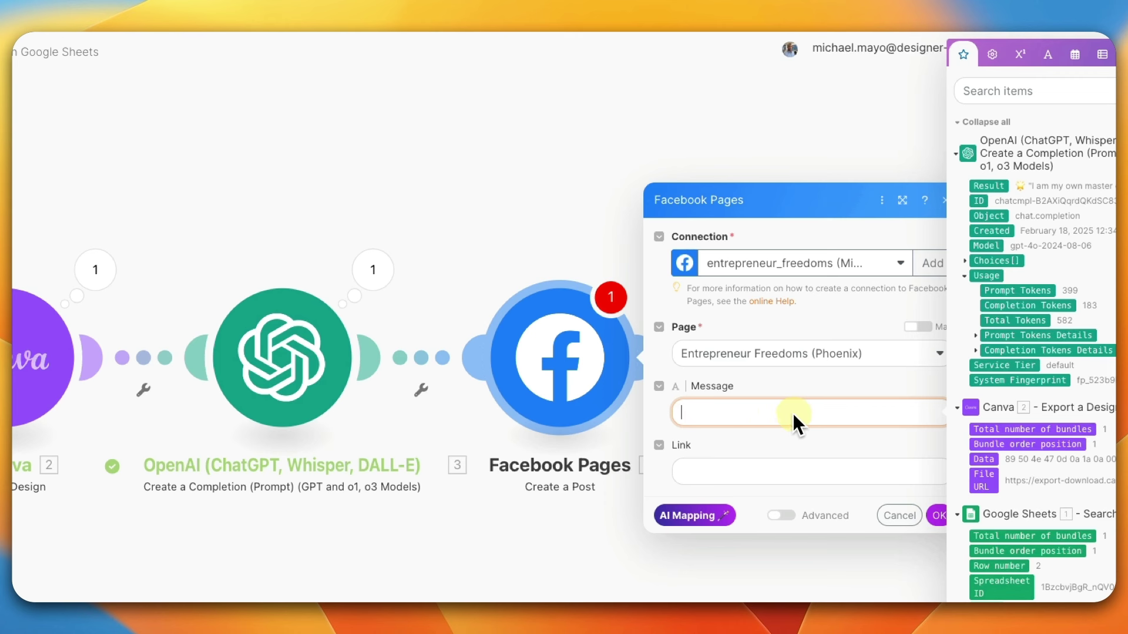
Step: Map the OpenAI Result value into the Facebook post's Message field
left_click(988, 186)
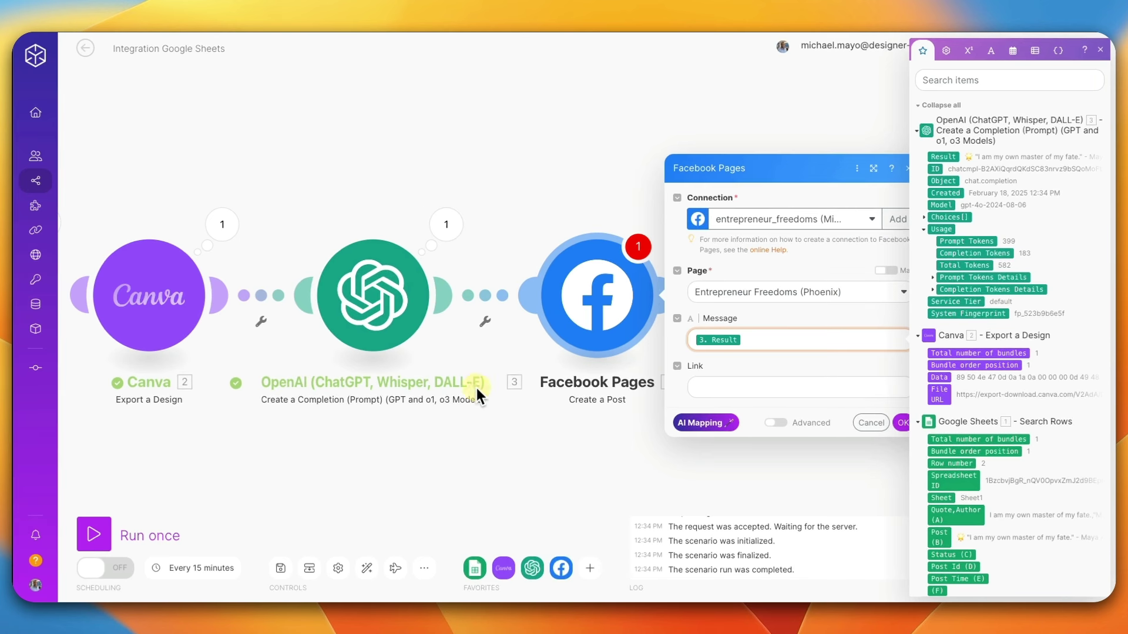
Step: Map the Canva File URL into the Facebook post's Link field, accept the module's settings and save the scenario
left_click(699, 388)
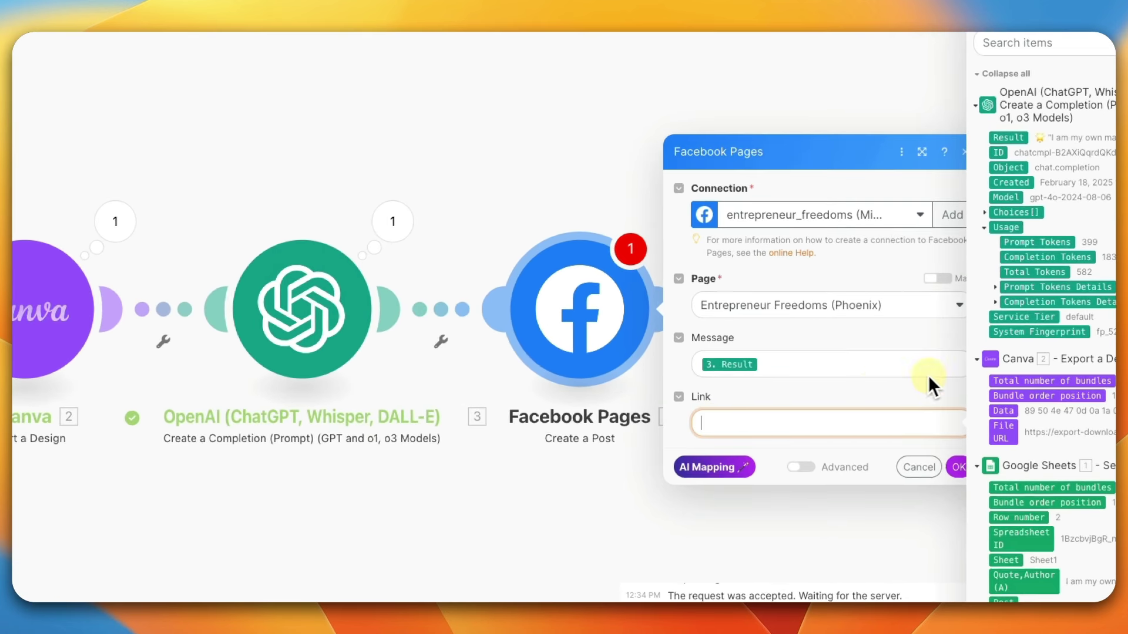
scroll(1046, 306, "down", 5)
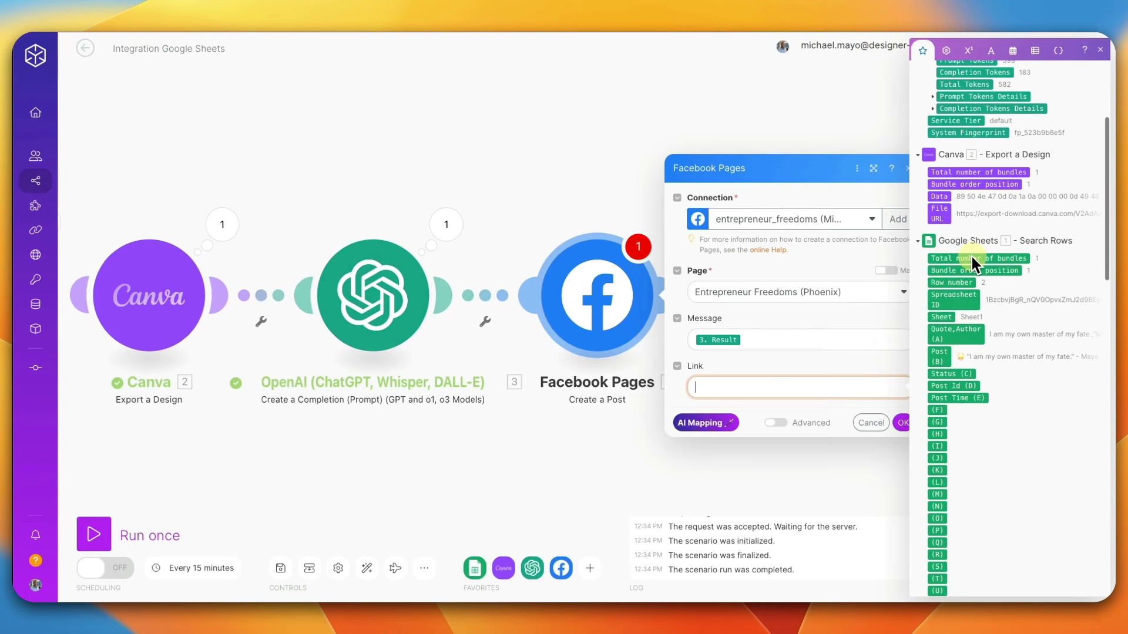
left_click(938, 212)
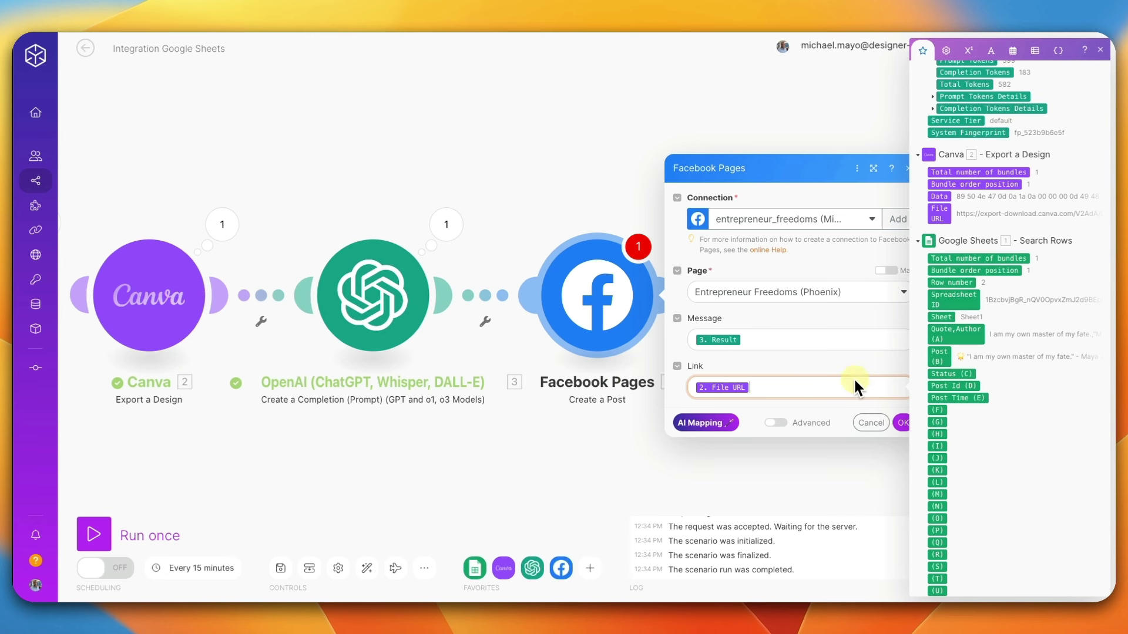
left_click(902, 423)
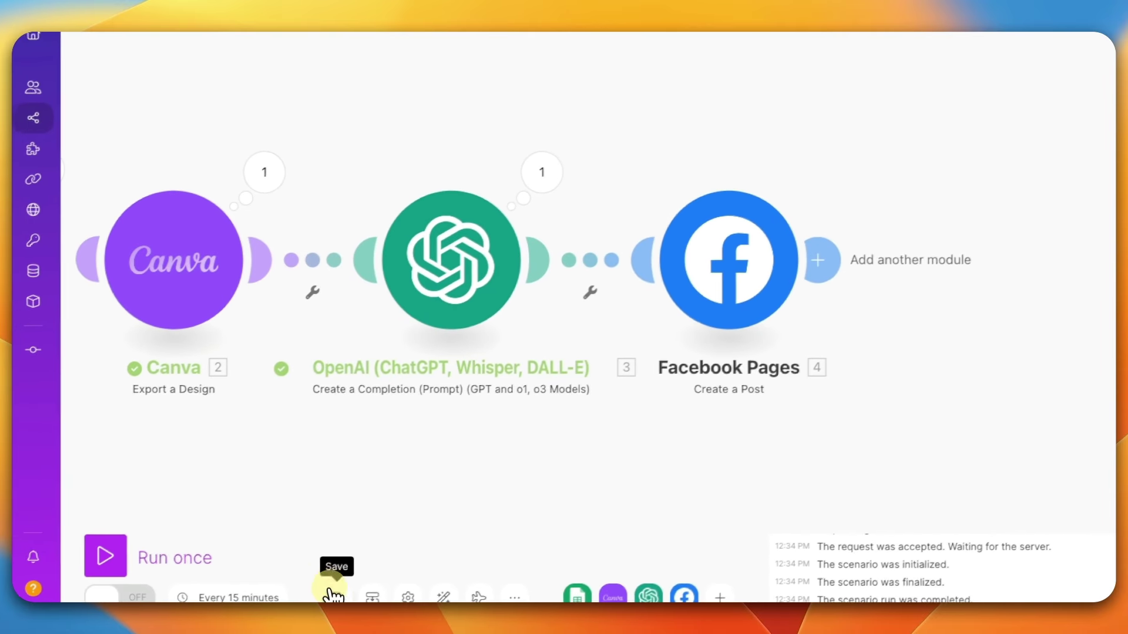
left_click(332, 594)
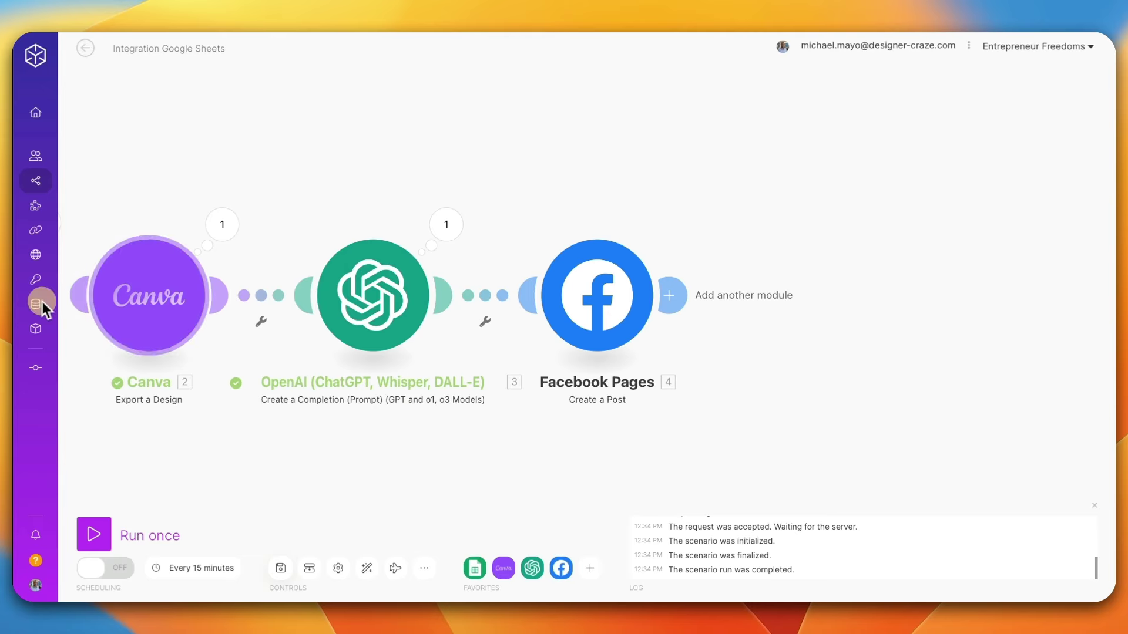
Step: Run the scenario once and inspect the Facebook Pages module's input and output bundles
left_click(94, 534)
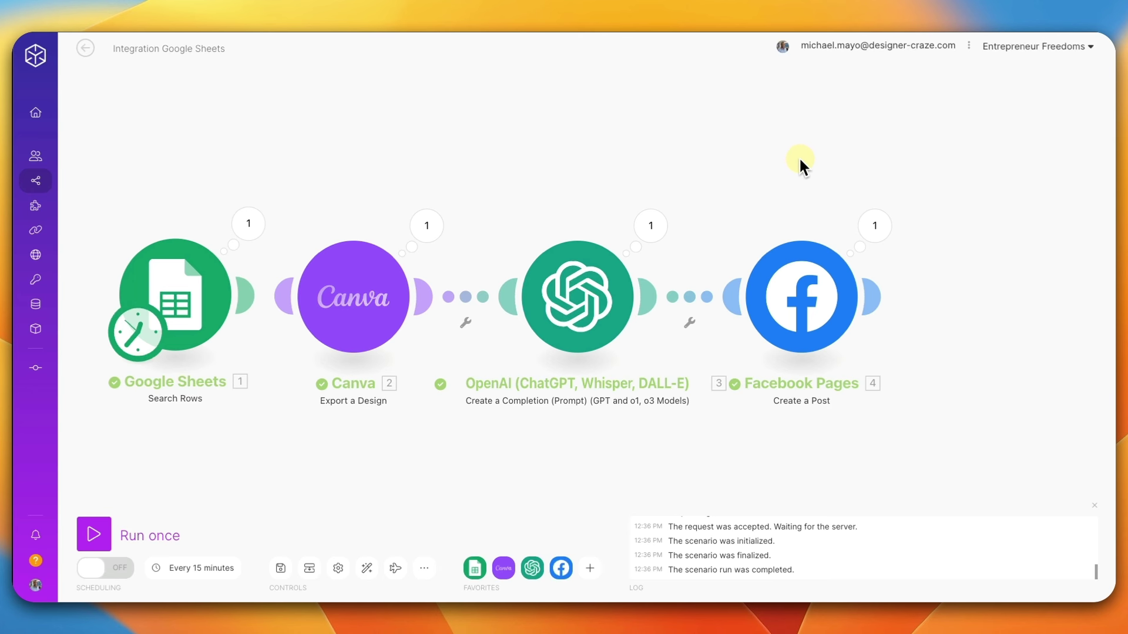
left_click(872, 228)
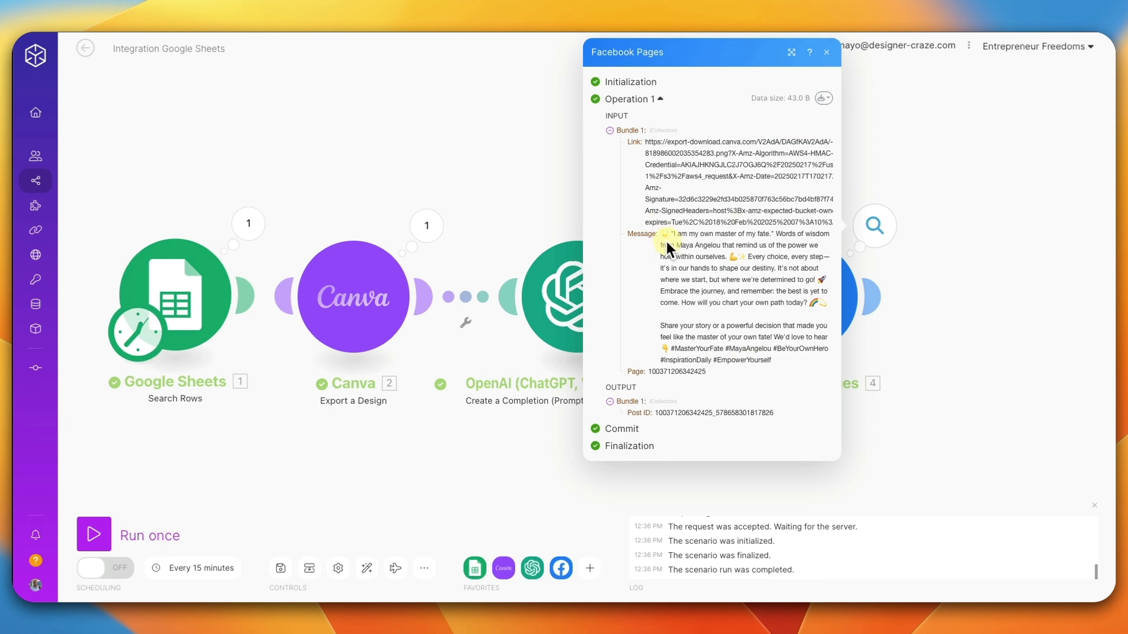
left_click(952, 185)
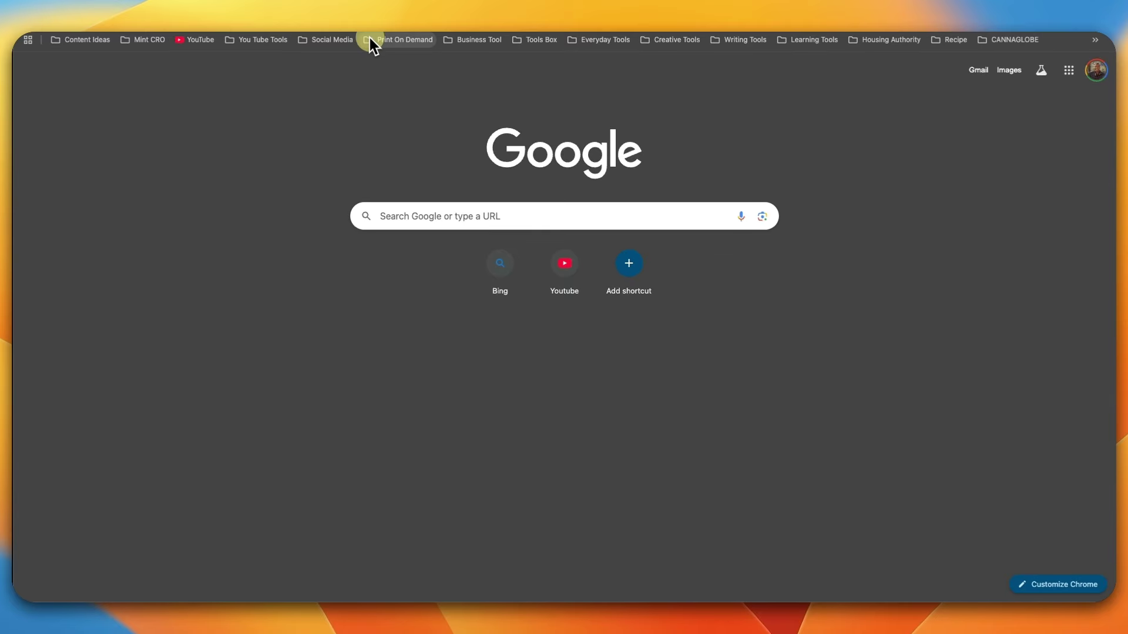
Step: Open Facebook in the browser and log out of the current account
left_click(270, 40)
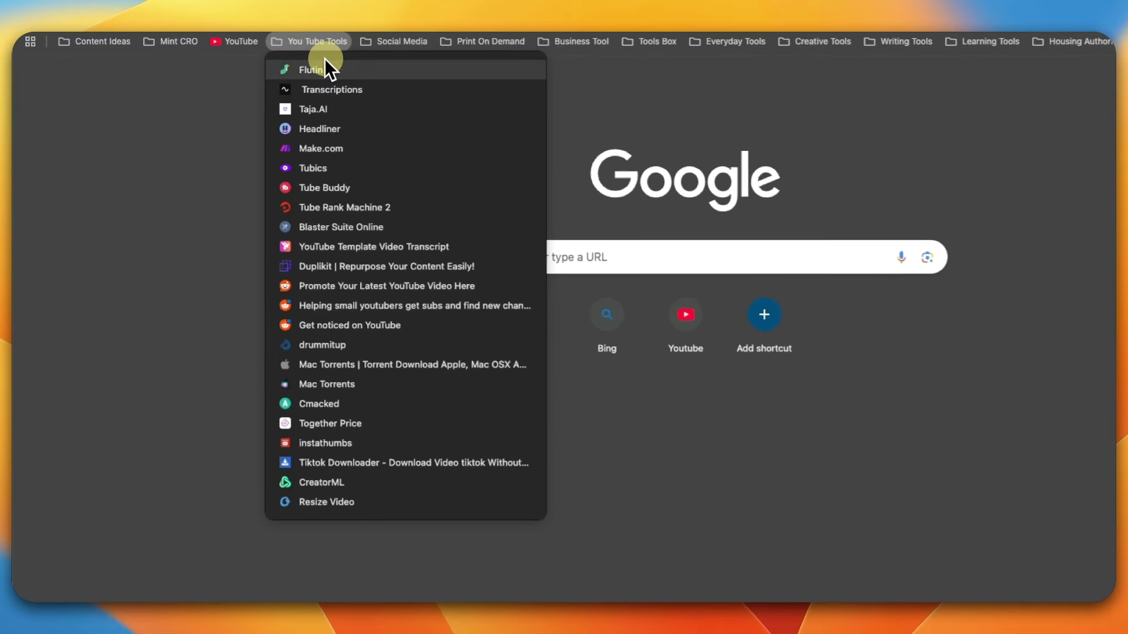
mouse_move(332, 40)
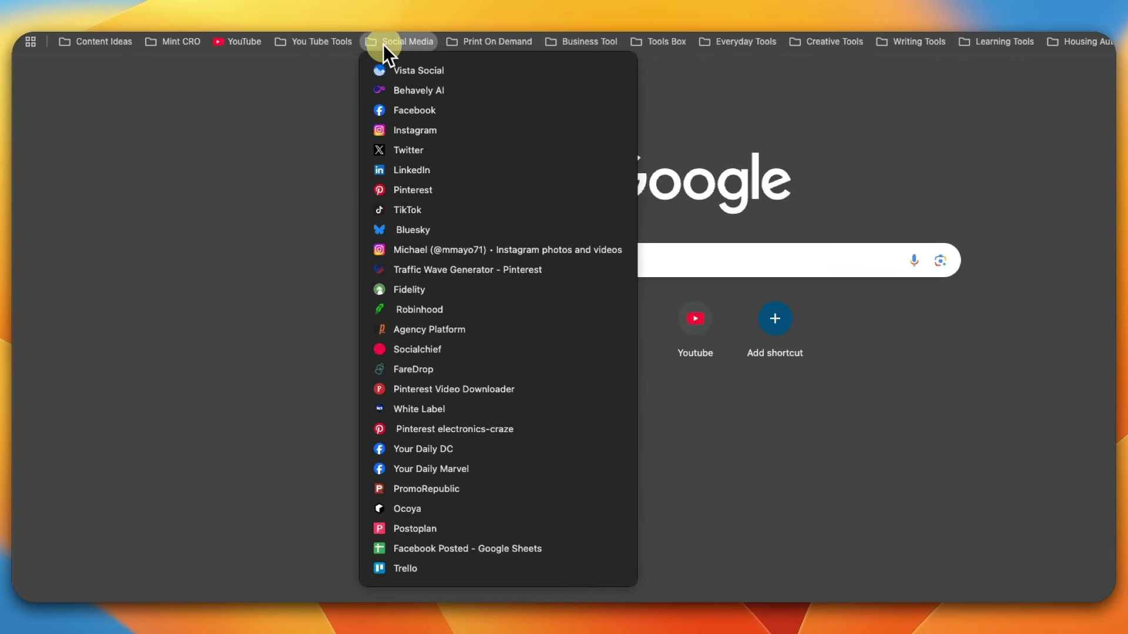
left_click(450, 111)
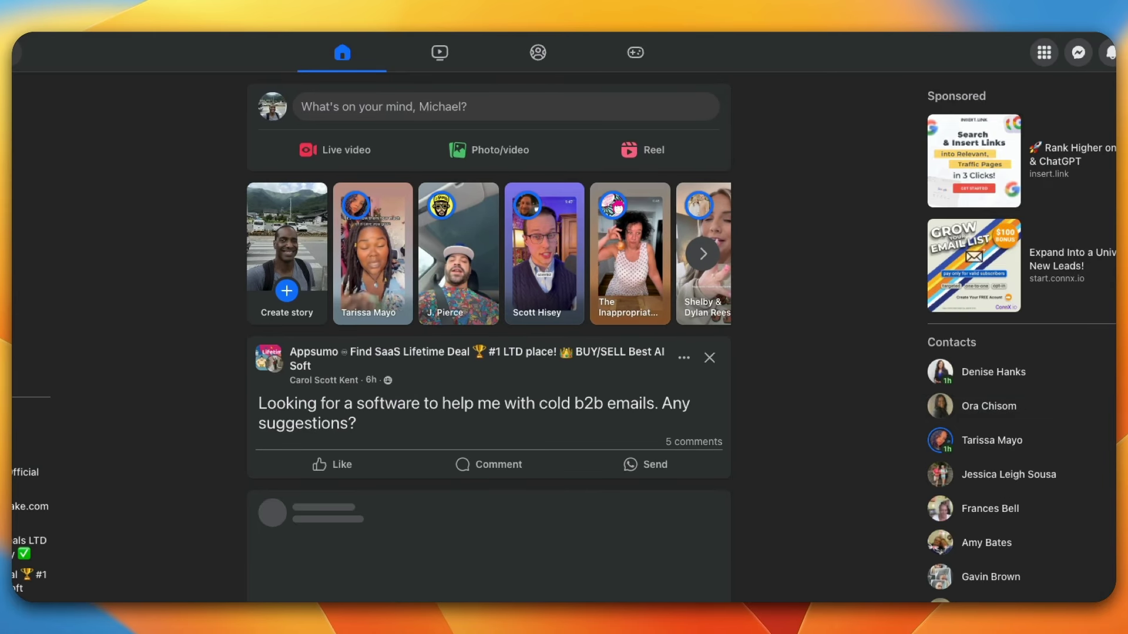
left_click(899, 407)
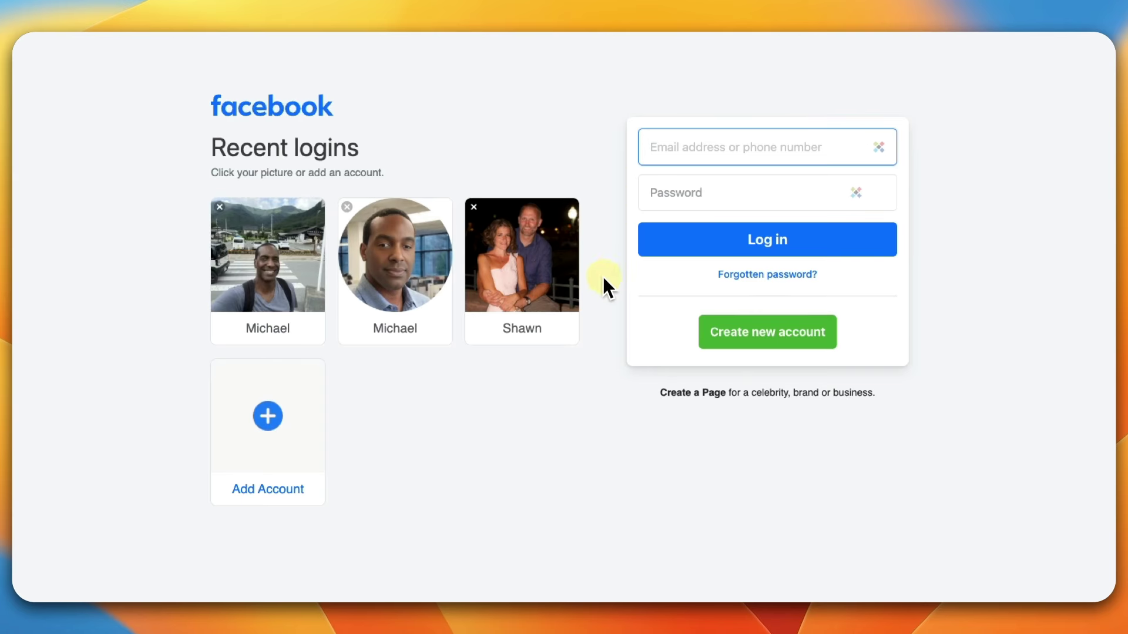
Step: Log in to Facebook with the second recent account, filling in its saved account password
left_click(393, 272)
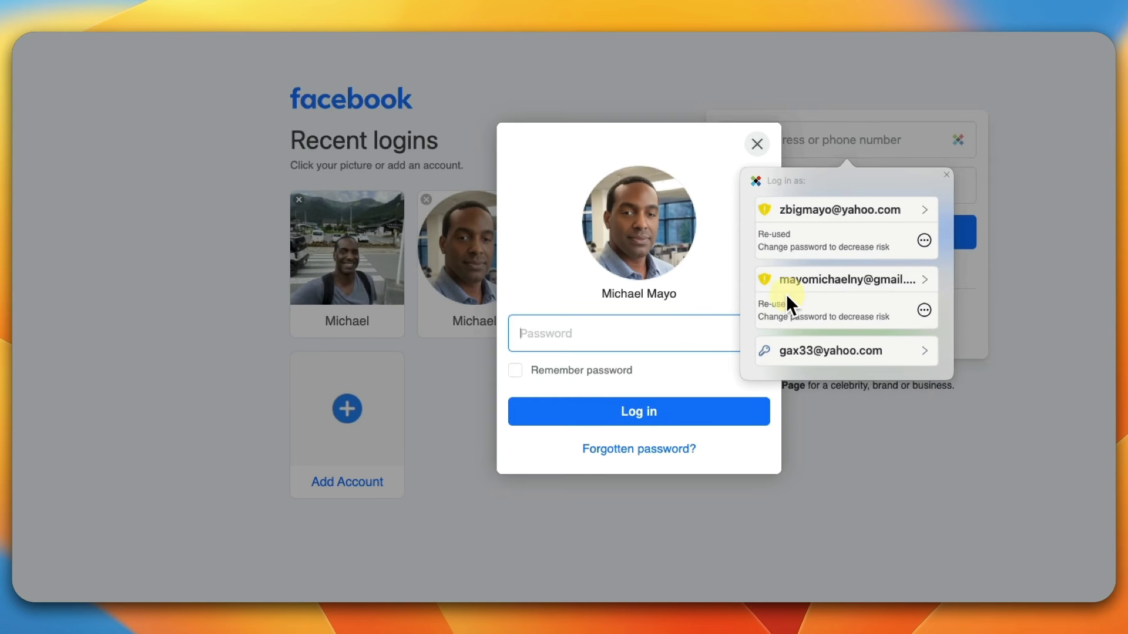
left_click(809, 278)
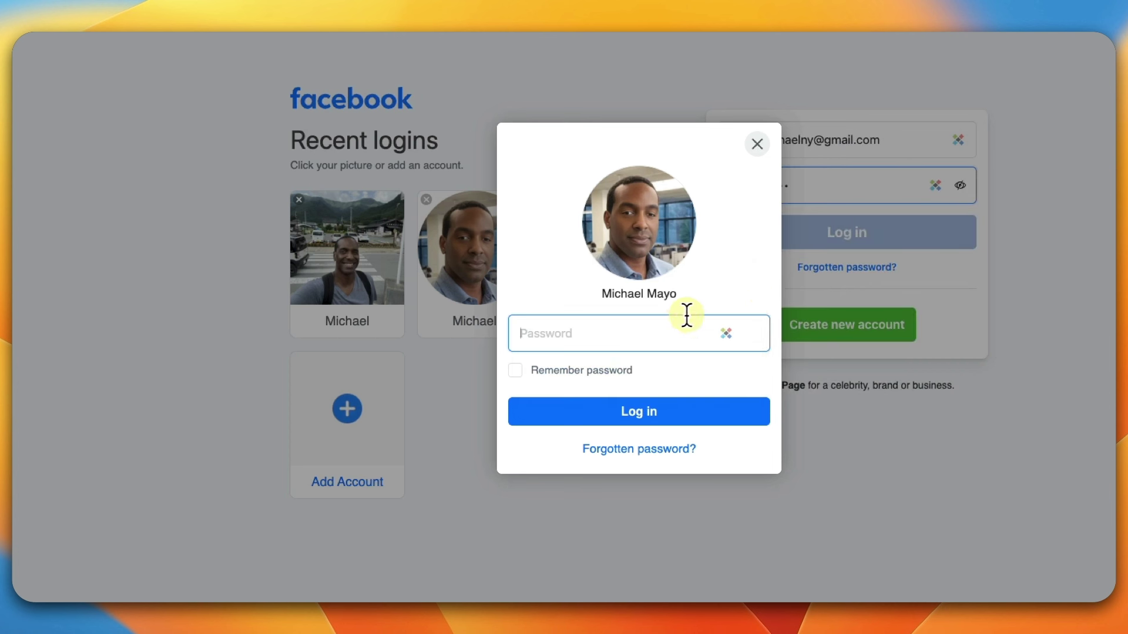
left_click(621, 333)
left_click(594, 461)
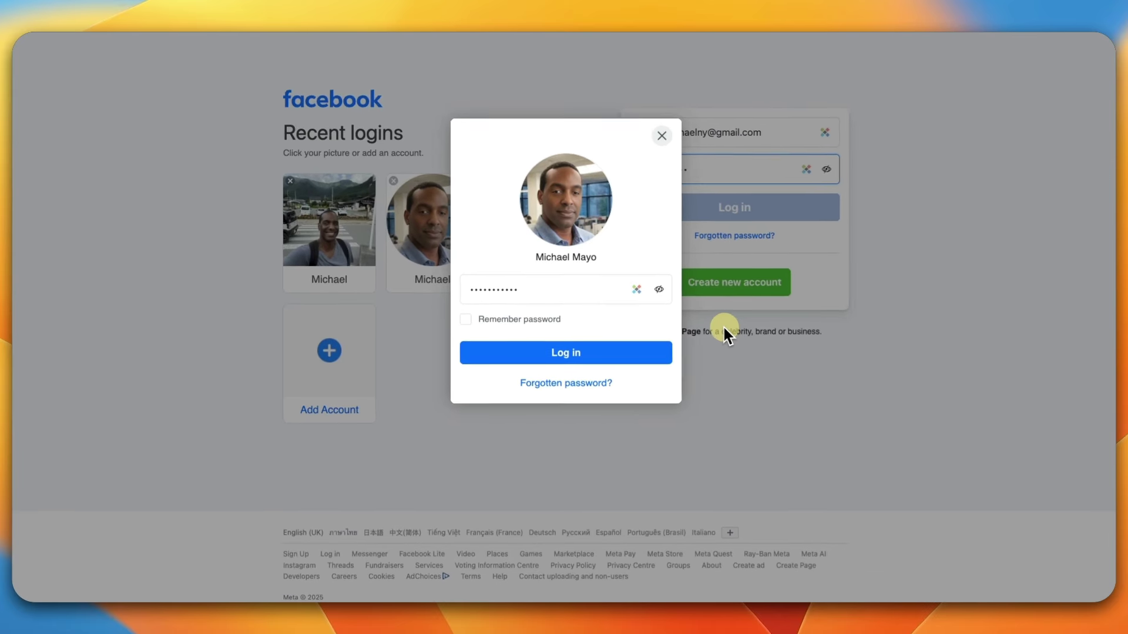
left_click(544, 351)
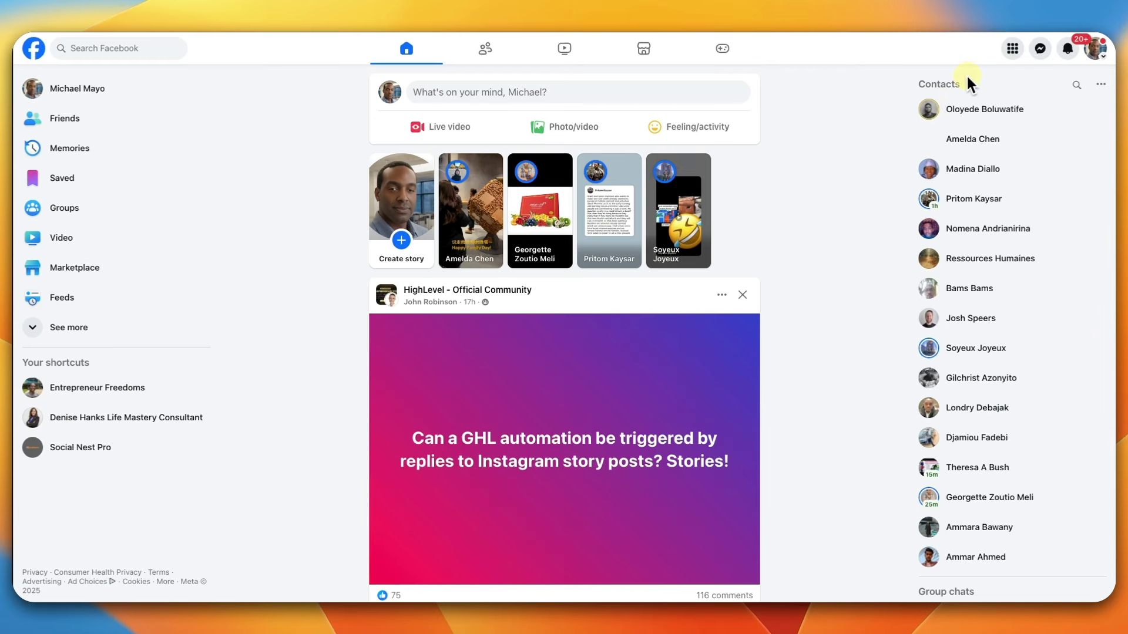
Step: Switch the Facebook profile to Entrepreneur Freedoms and review the newly published Maya Angelou quote post
left_click(1093, 50)
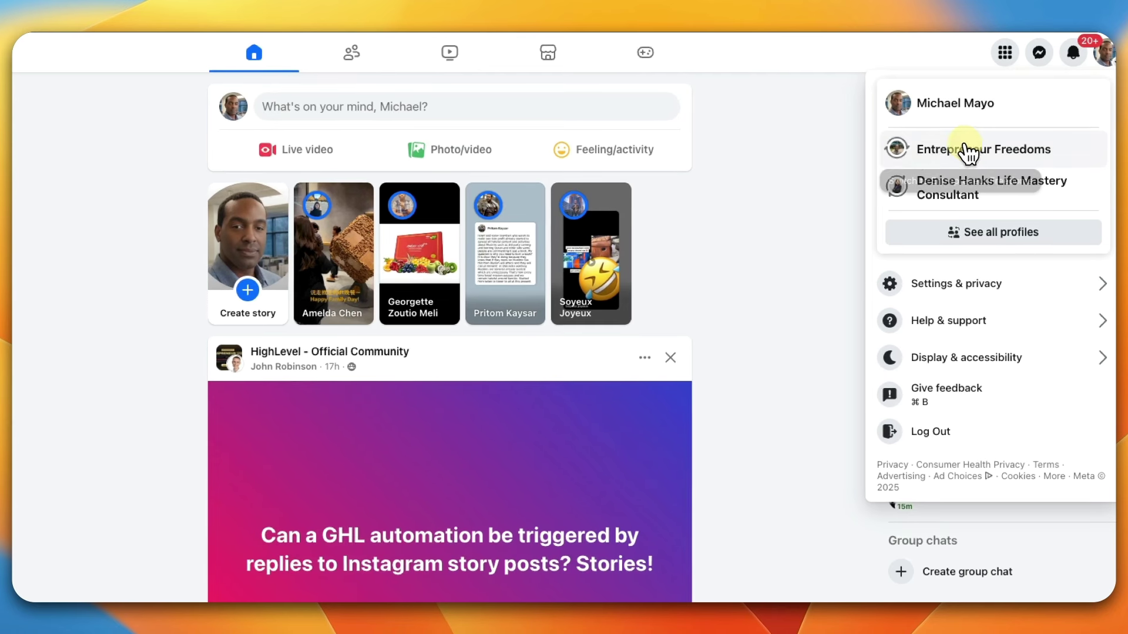
left_click(964, 149)
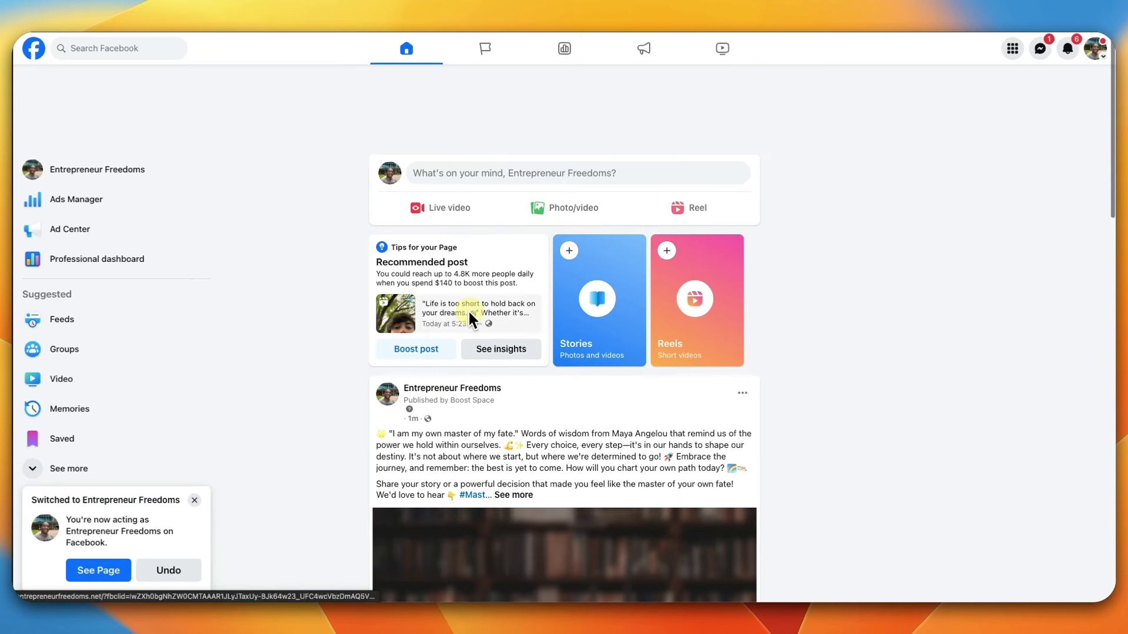
scroll(469, 276, "down", 3)
scroll(481, 334, "down", 8)
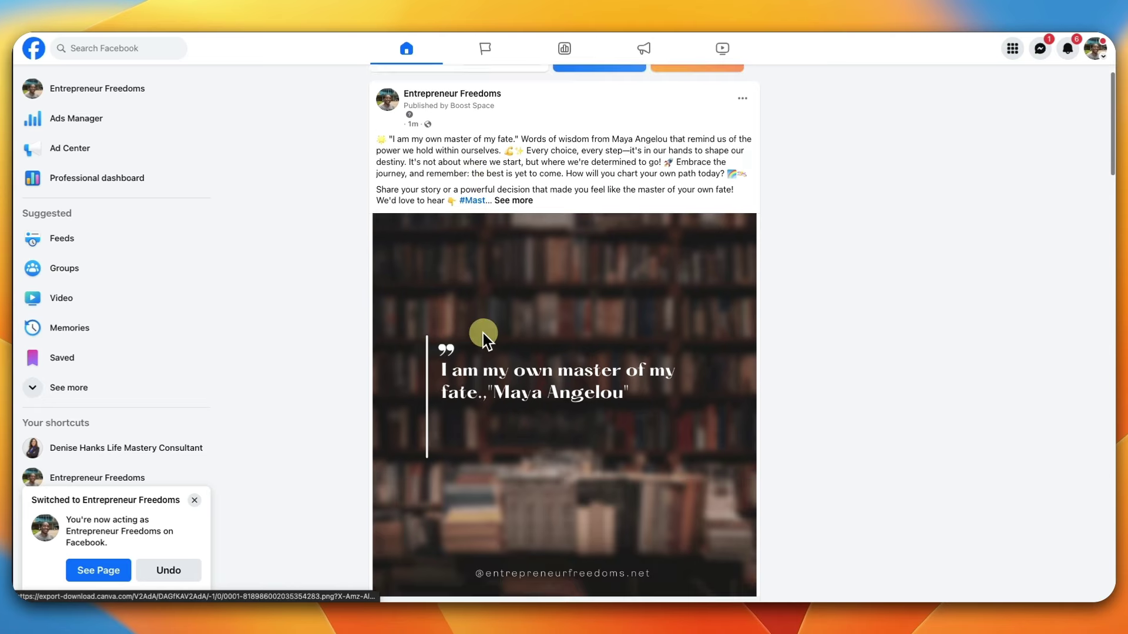
scroll(480, 330, "up", 4)
scroll(481, 335, "up", 3)
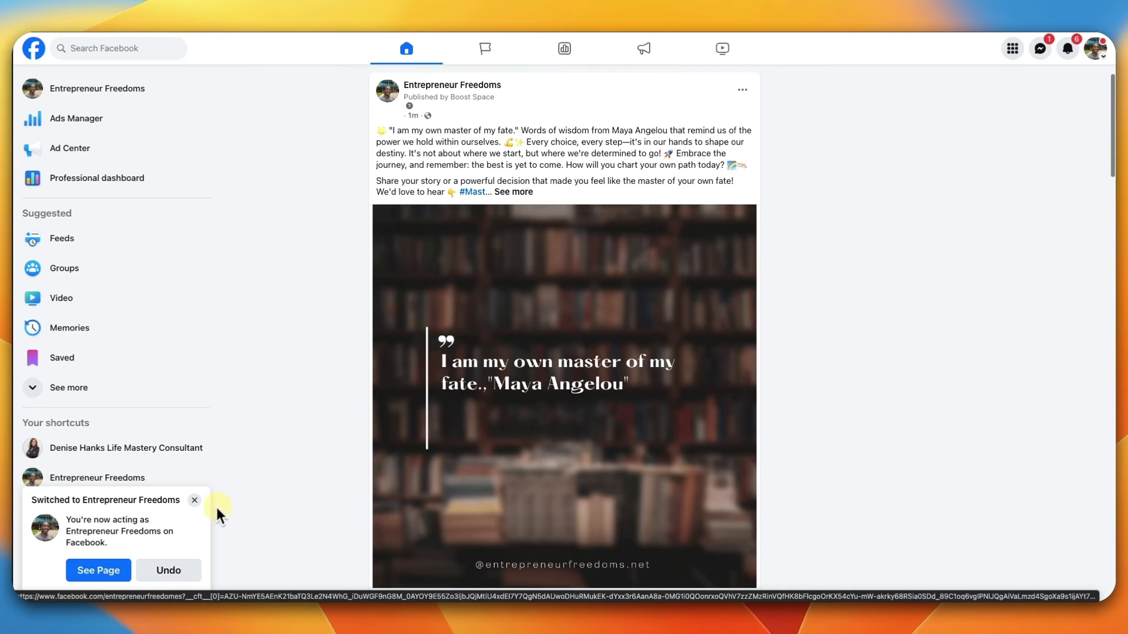
left_click(98, 570)
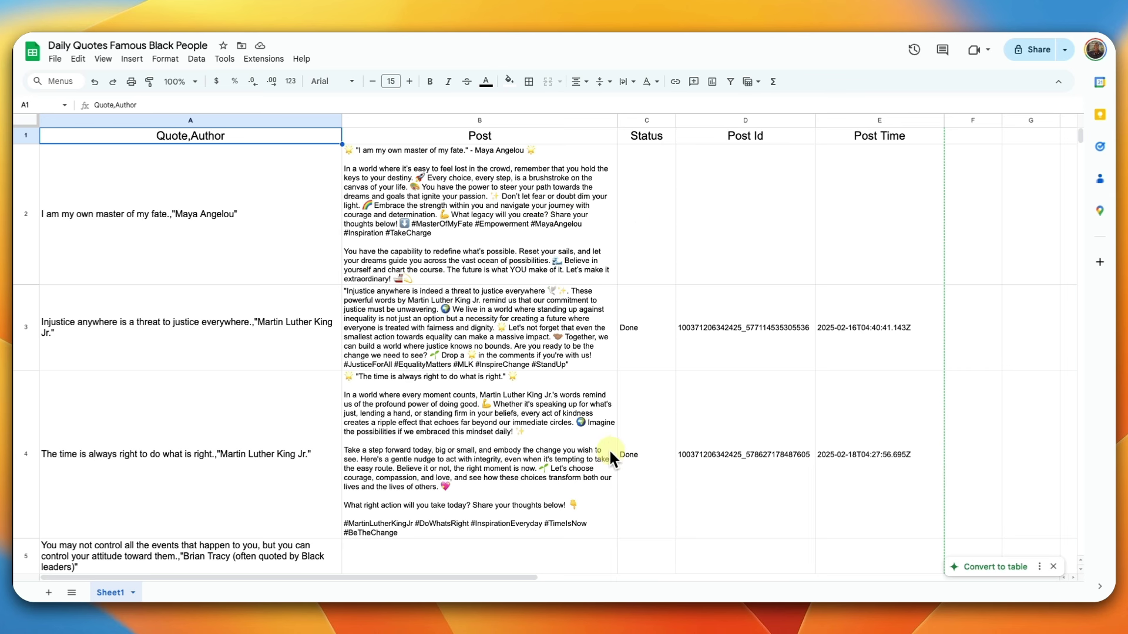
Step: In the Daily Quotes Famous Black People spreadsheet, enter Done as the Status of the Maya Angelou quote in row 2
scroll(608, 452, "down", 5)
scroll(359, 371, "up", 1)
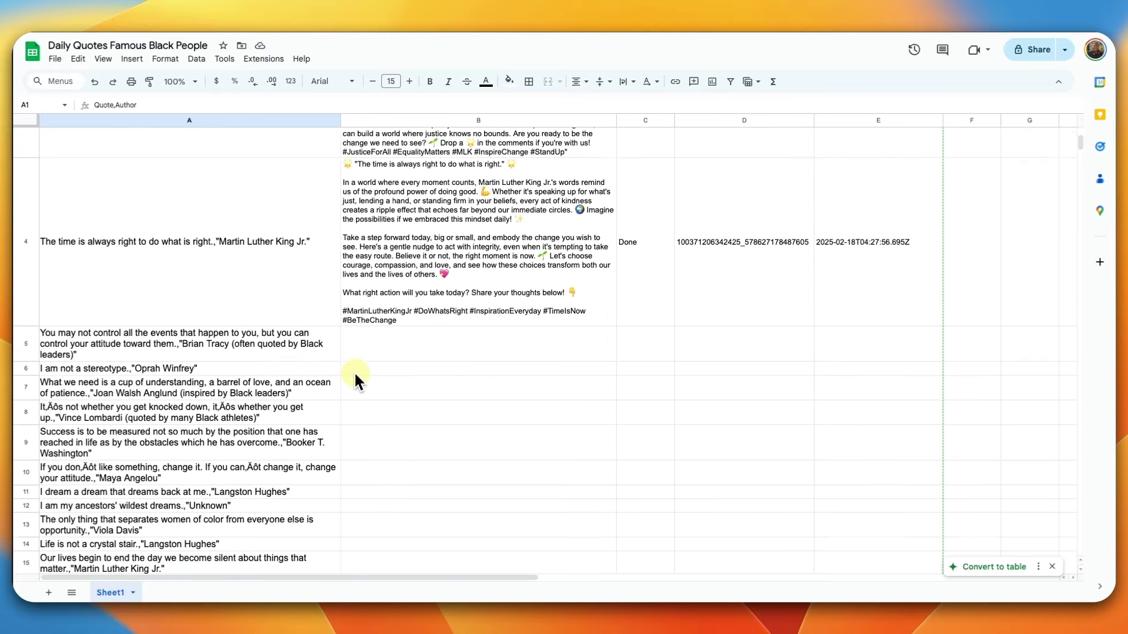
scroll(355, 380, "up", 5)
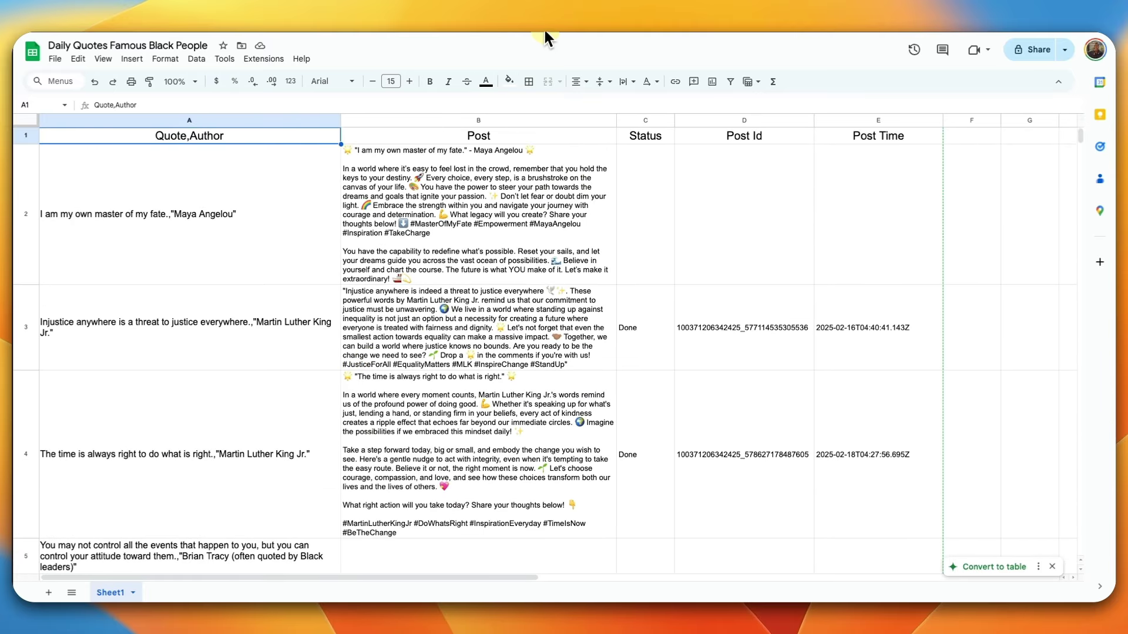
left_click(647, 214)
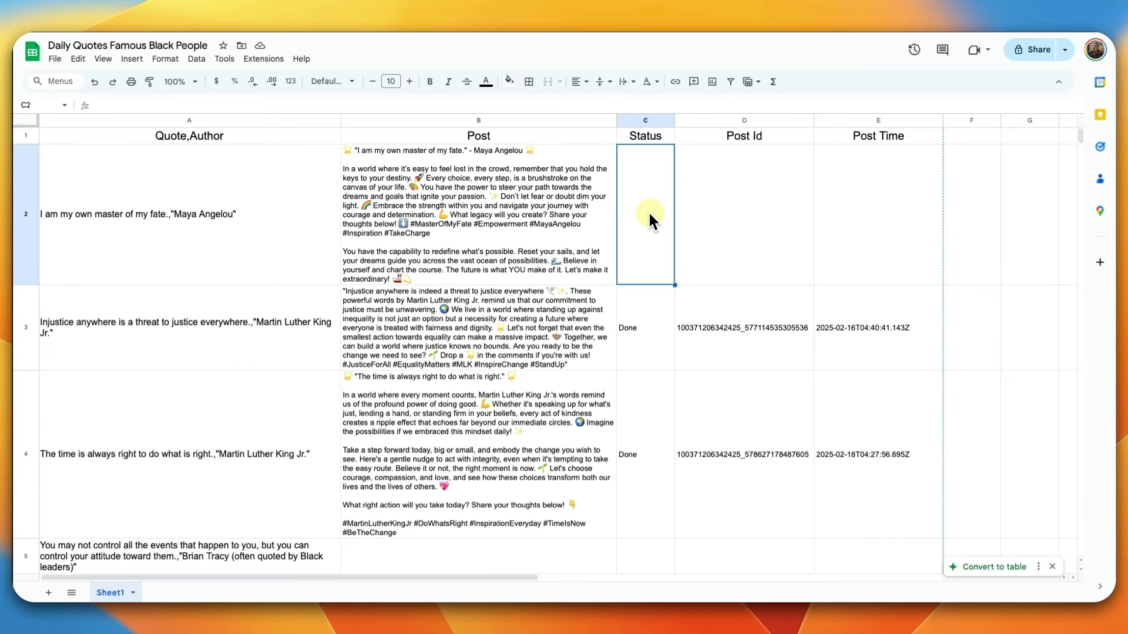
type("D")
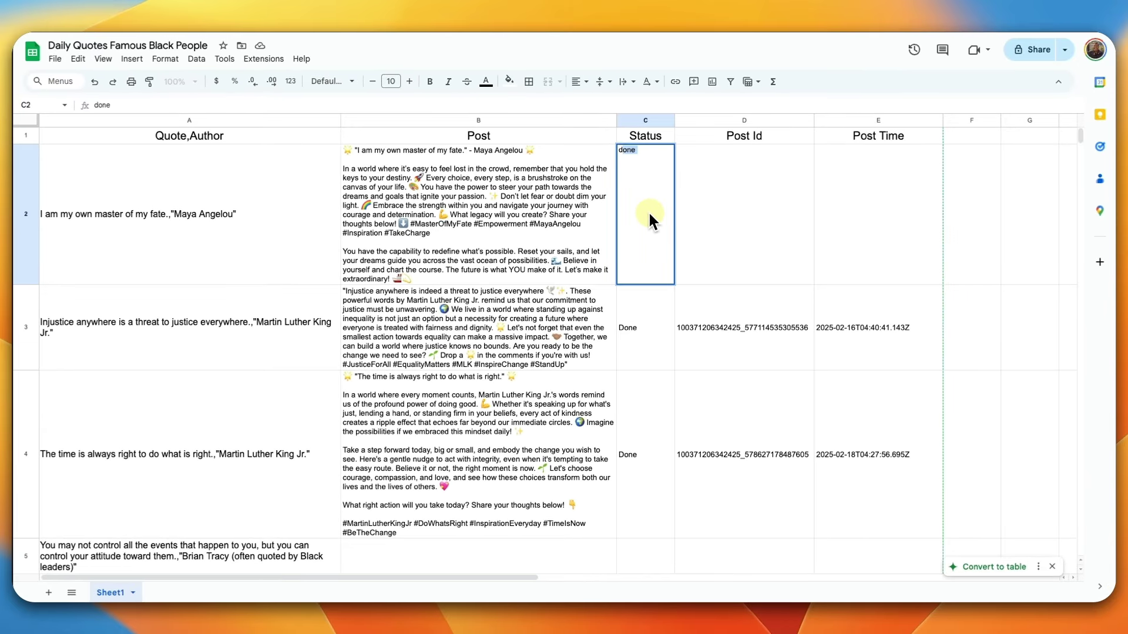
key("BackSpace")
key("BackSpace")
type("D")
key("BackSpace")
key("BackSpace")
type("Done")
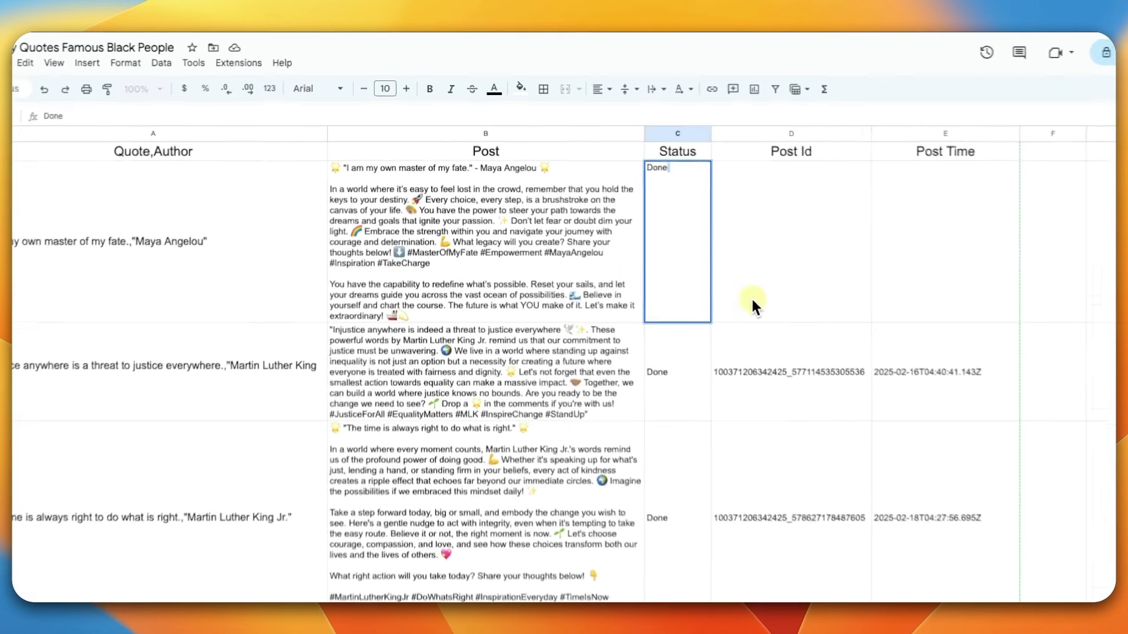
key("Tab")
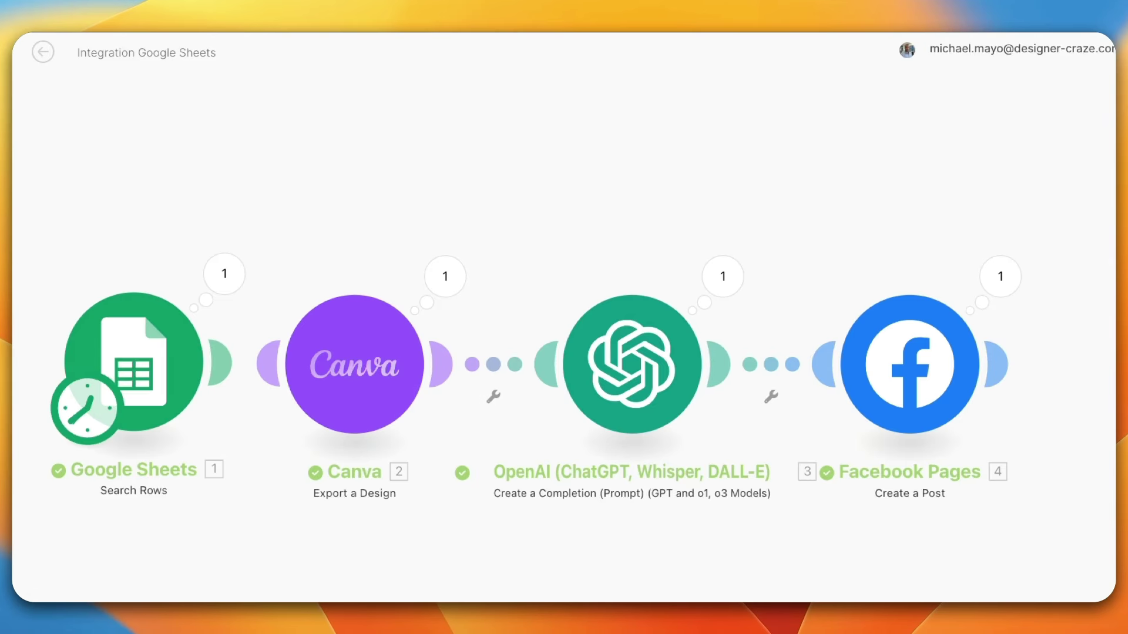
Step: Back in the Boost.space scenario, add a Google Sheets Update a Row module after Facebook Pages
left_click(996, 361)
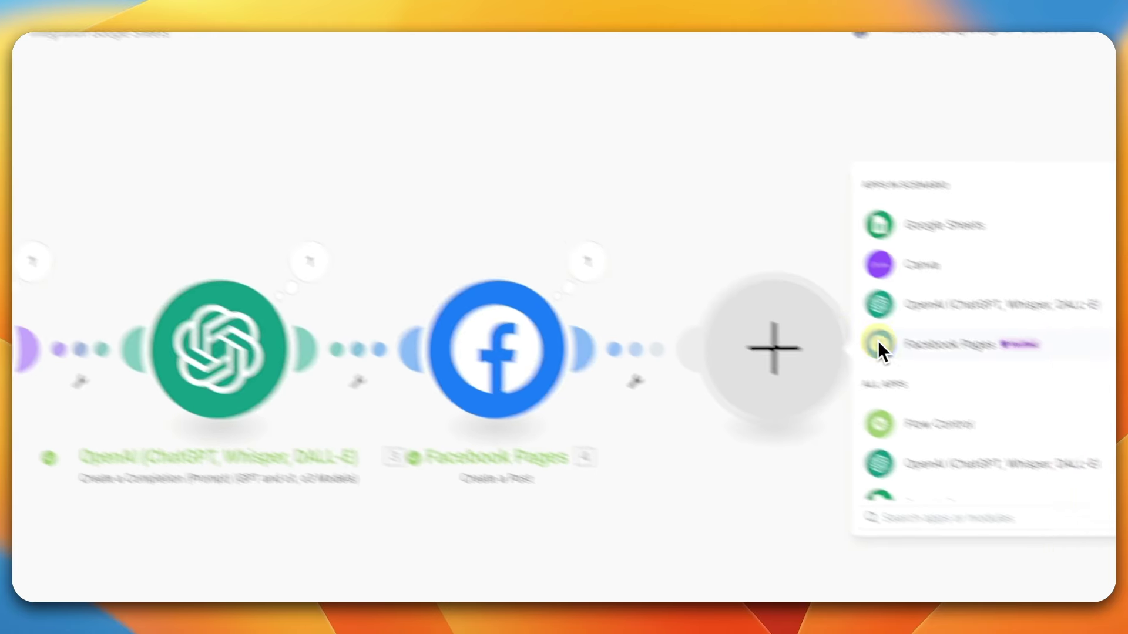
left_click(899, 224)
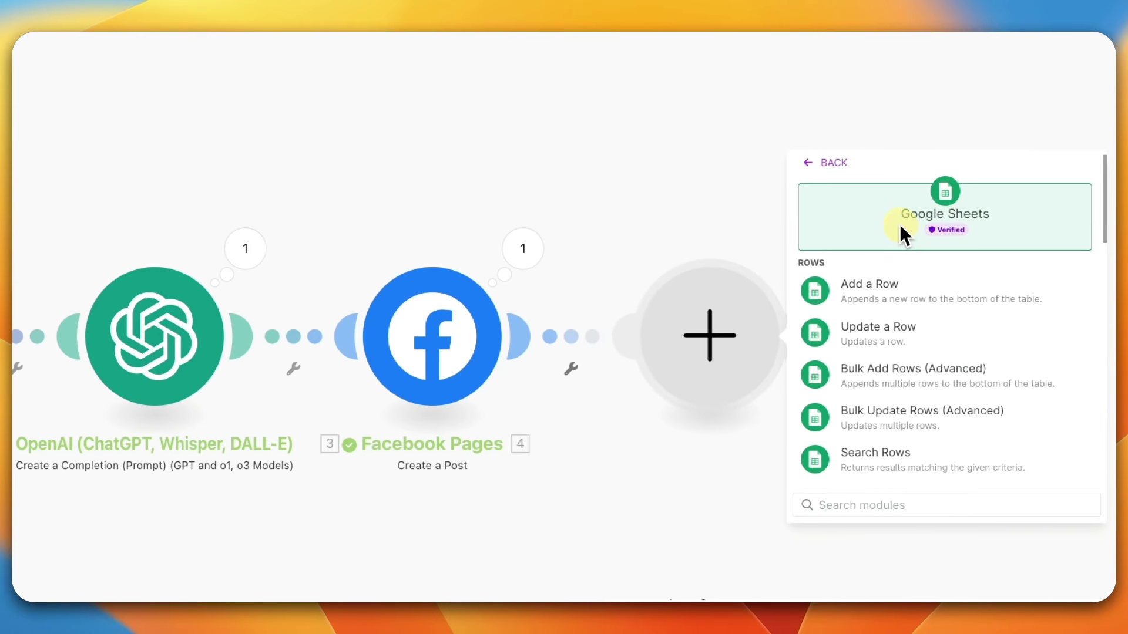
left_click(899, 350)
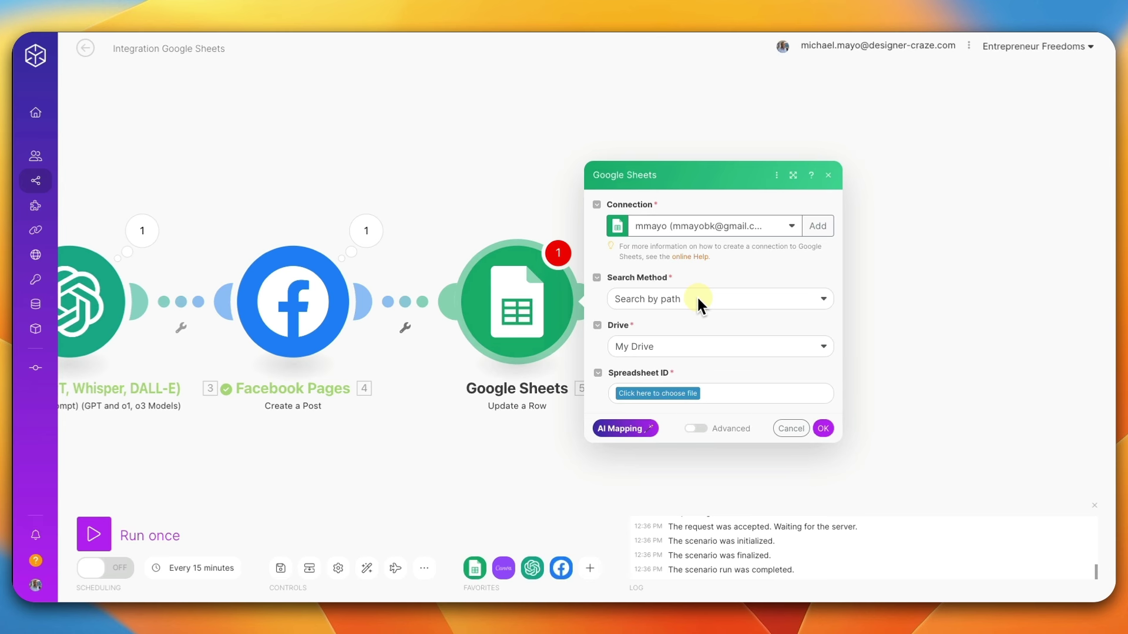
left_click(688, 301)
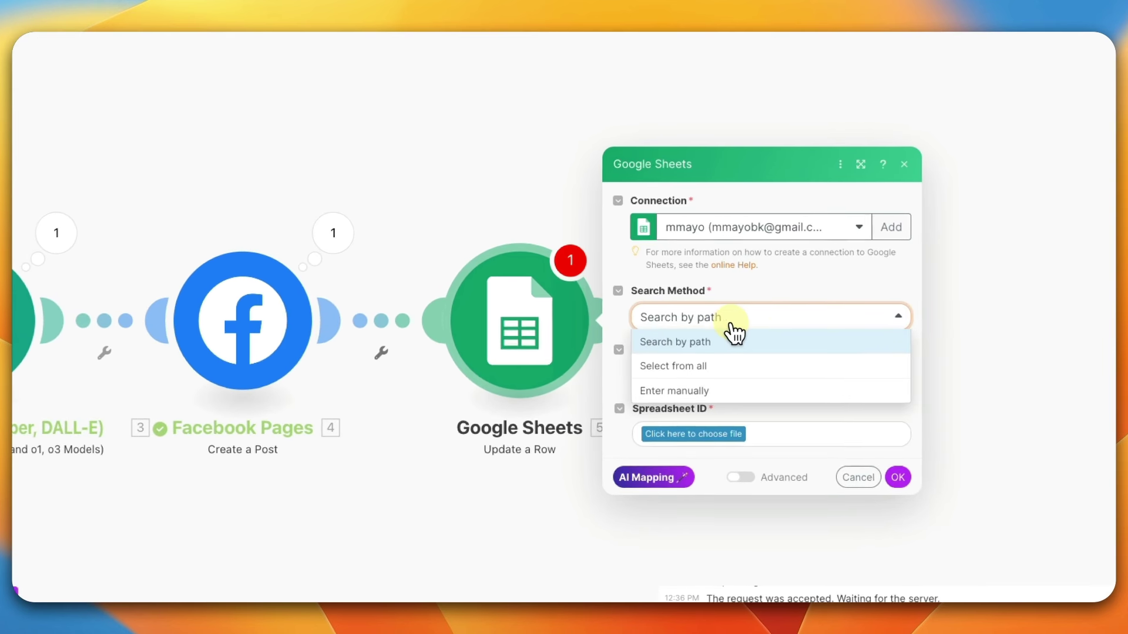
left_click(1007, 309)
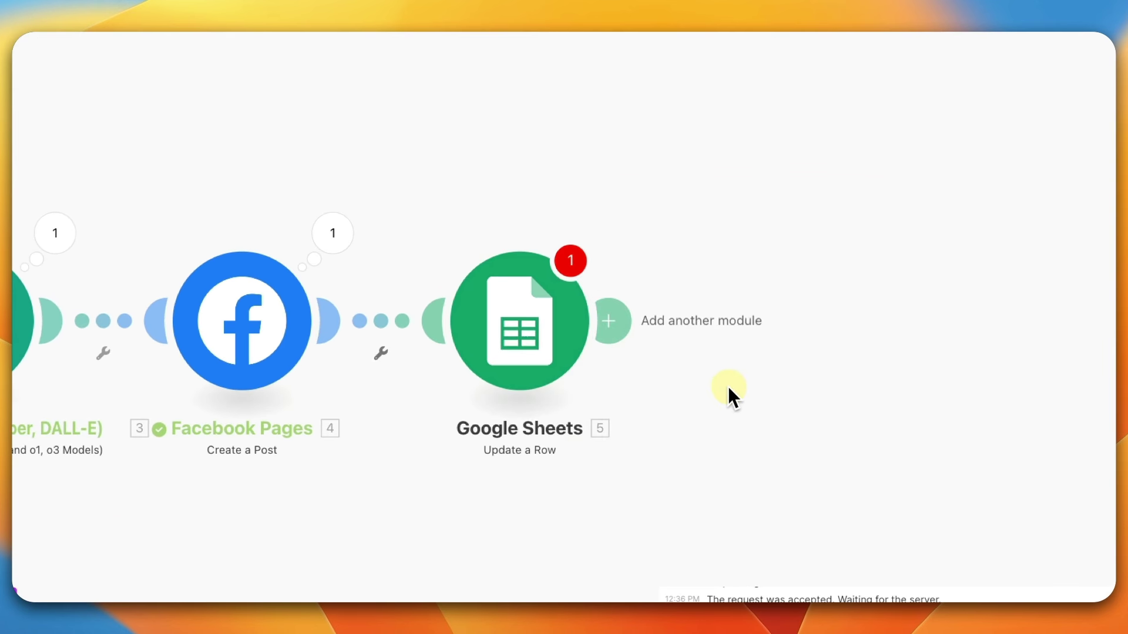
left_click(556, 322)
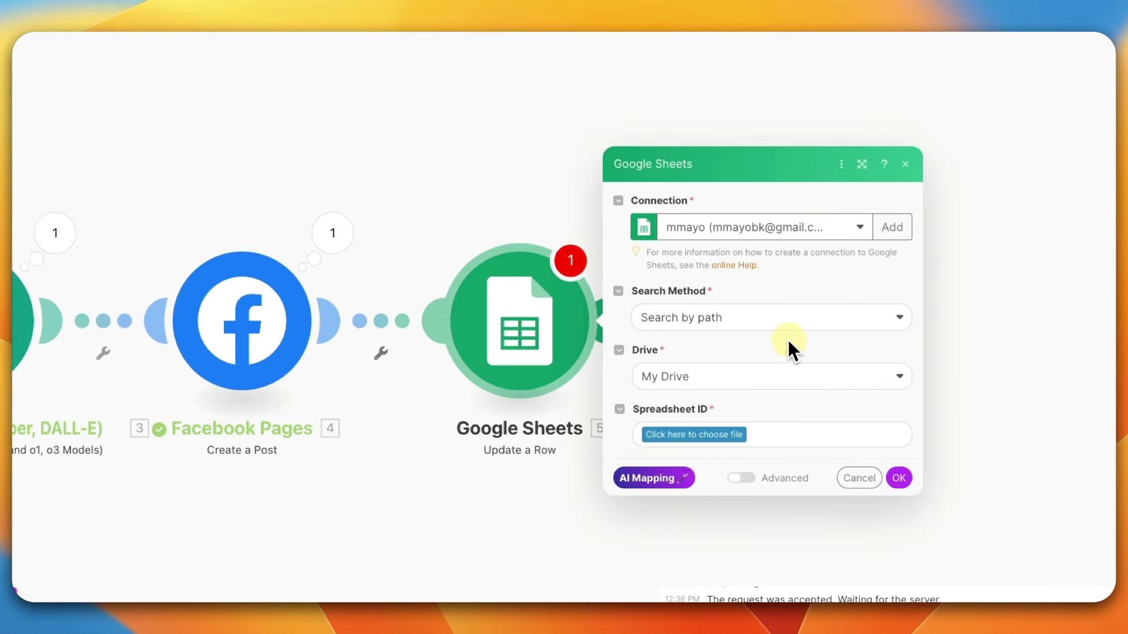
Step: Search the Update a Row module's spreadsheet choices for "da" and browse the entries matching "d"
left_click(669, 434)
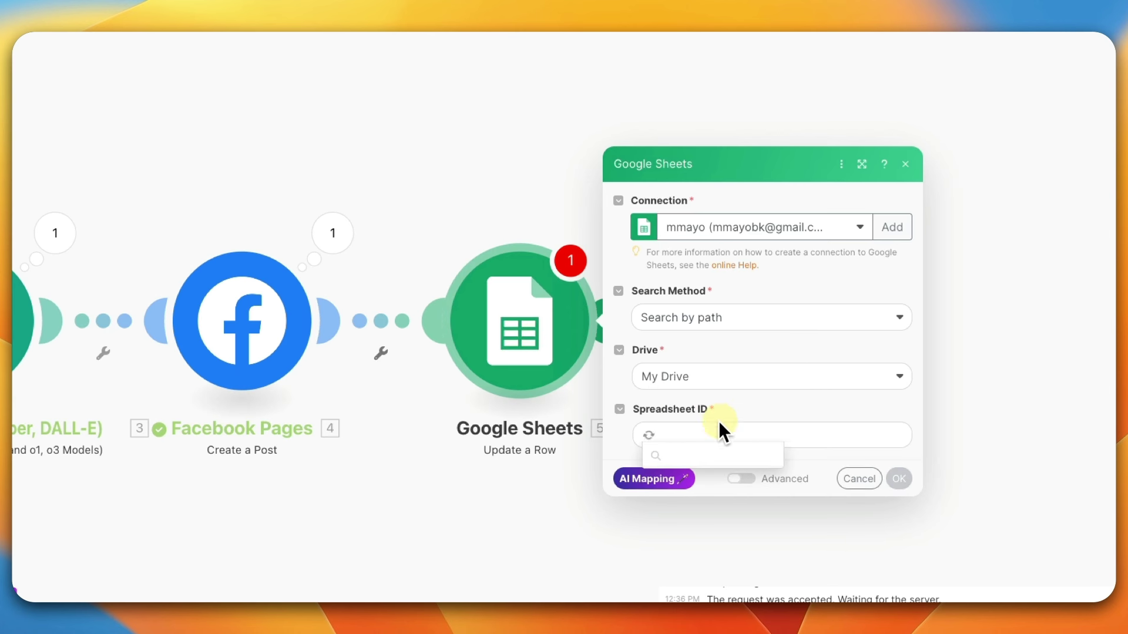
left_click_drag(497, 484, 498, 396)
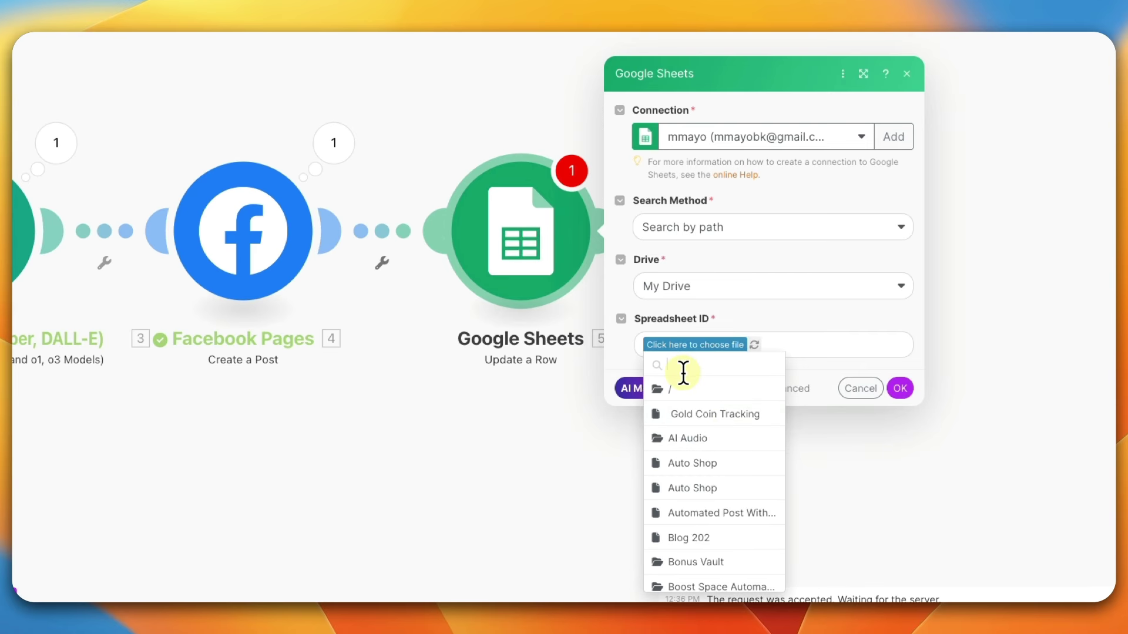
type("d")
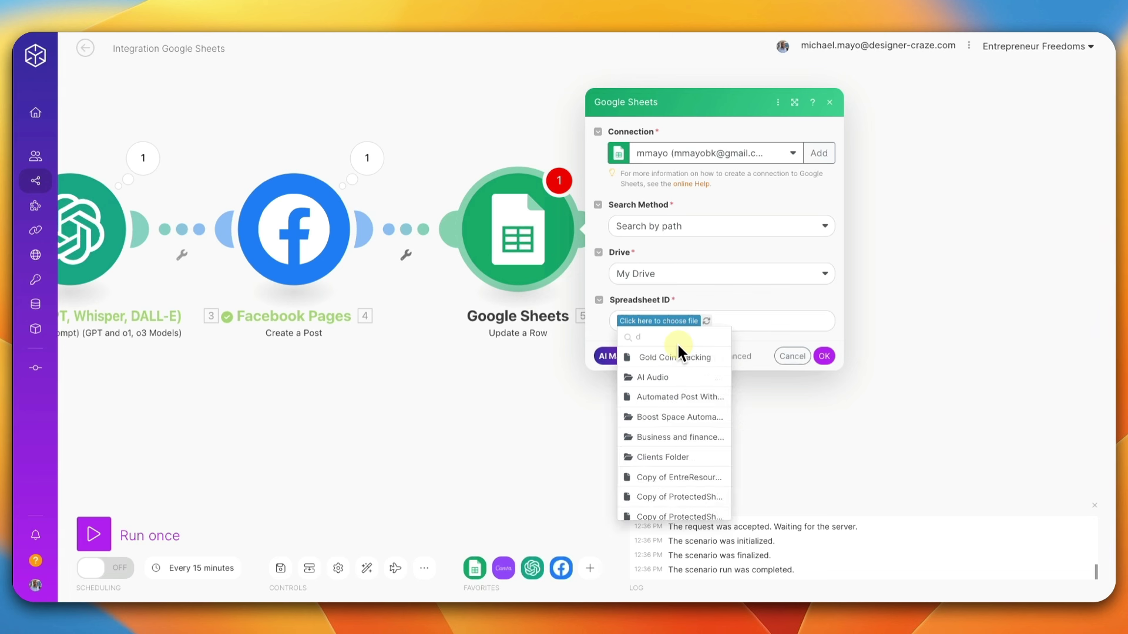
key("BackSpace")
type("da")
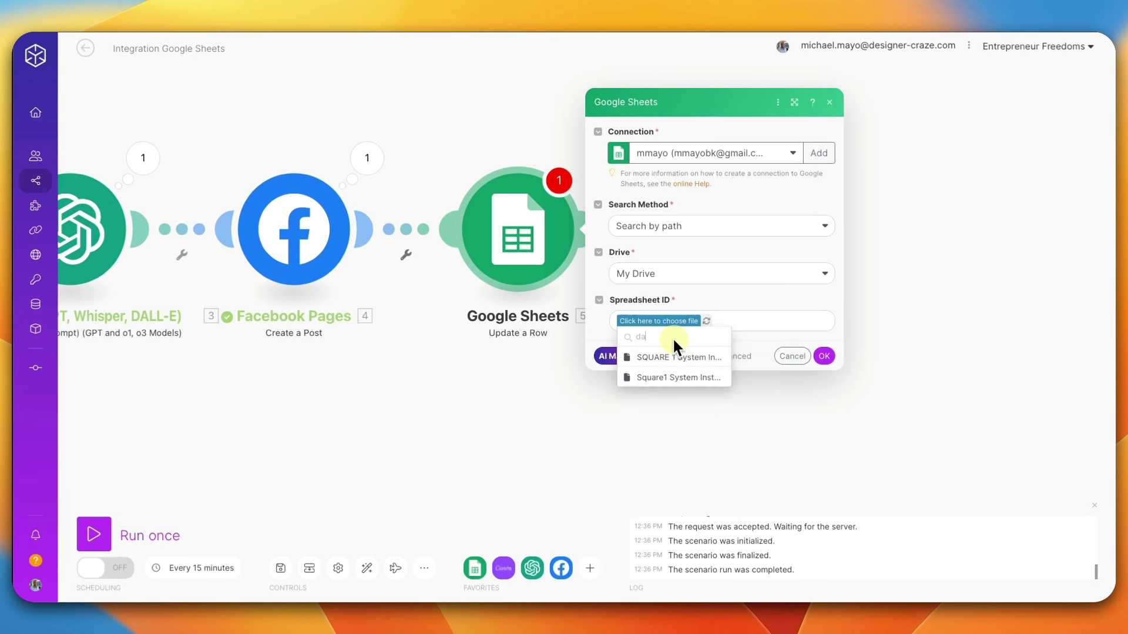
key("BackSpace")
key("BackSpace")
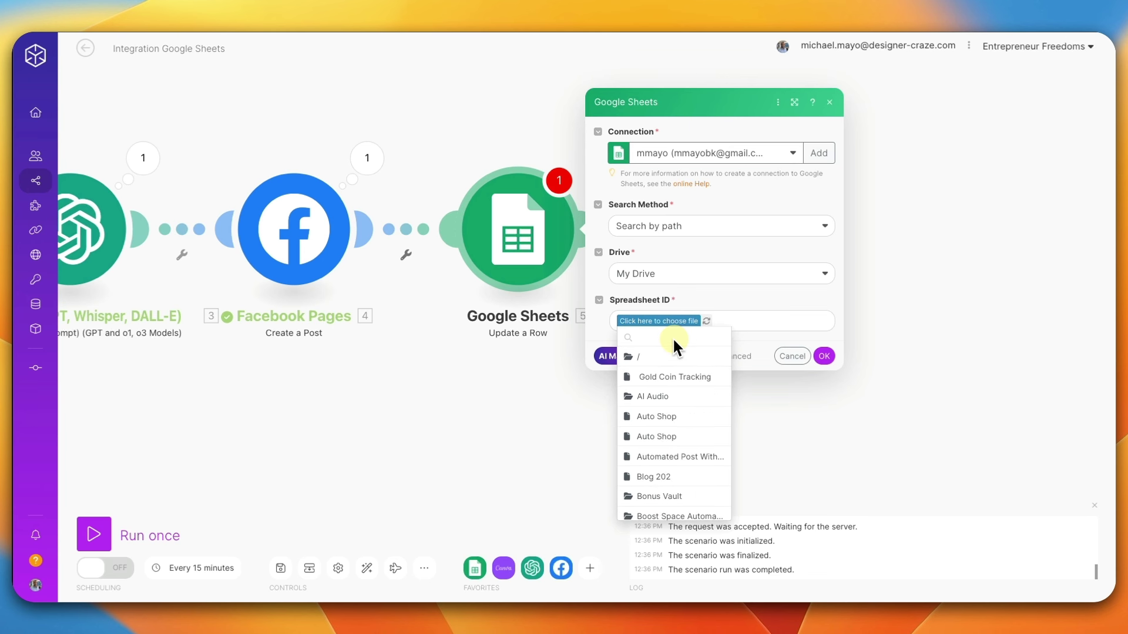
type("da")
key("BackSpace")
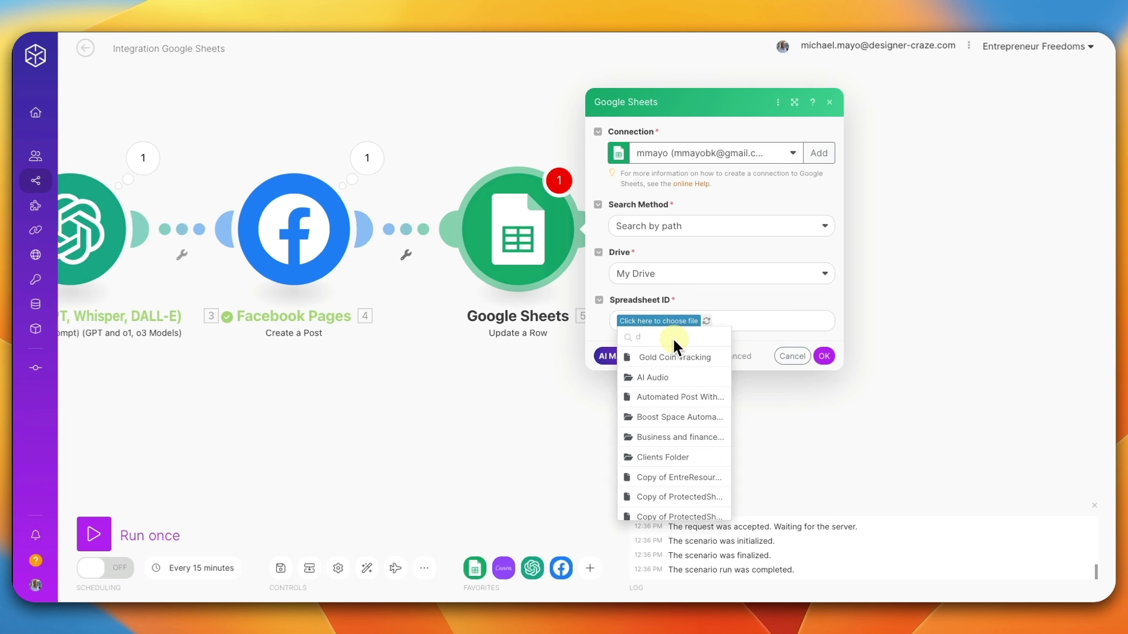
scroll(674, 439, "down", 3)
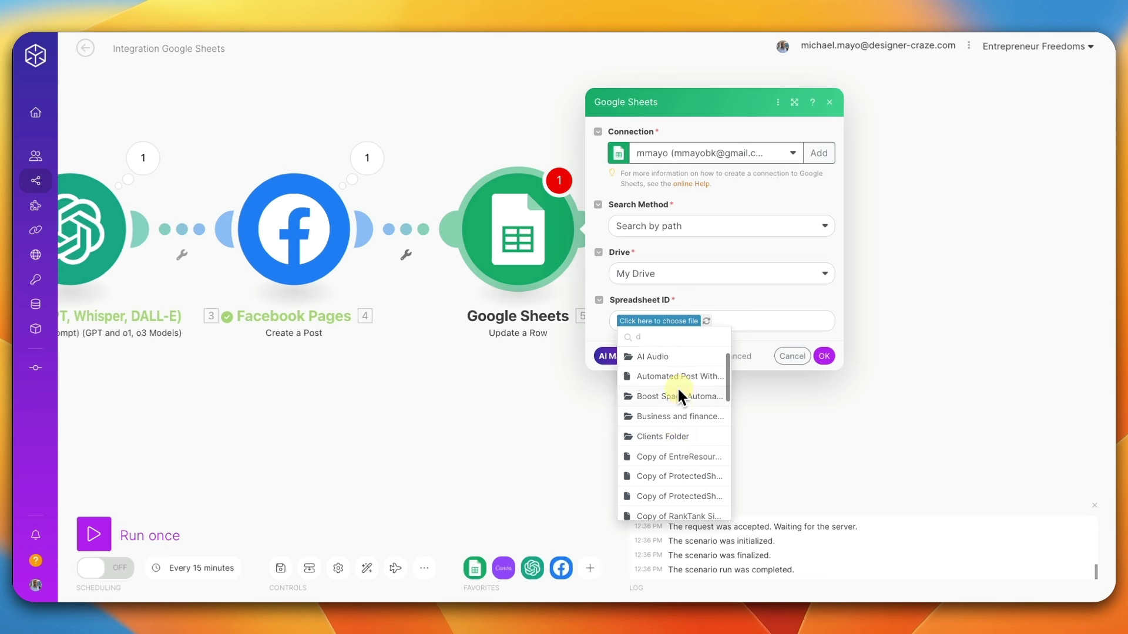
scroll(677, 384, "down", 6)
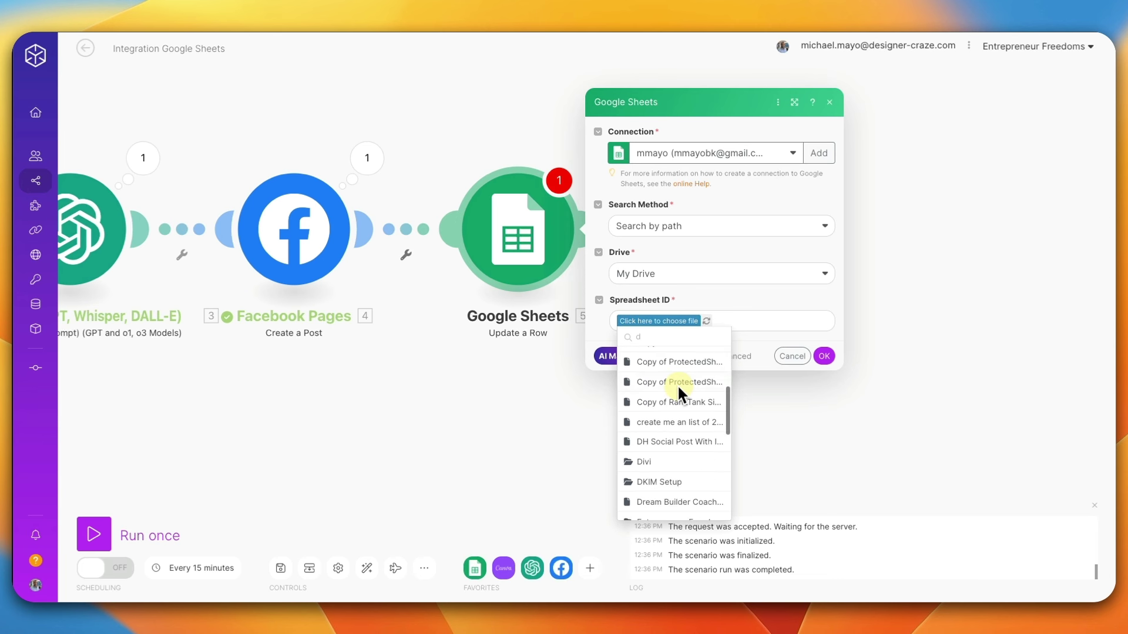
scroll(678, 384, "down", 4)
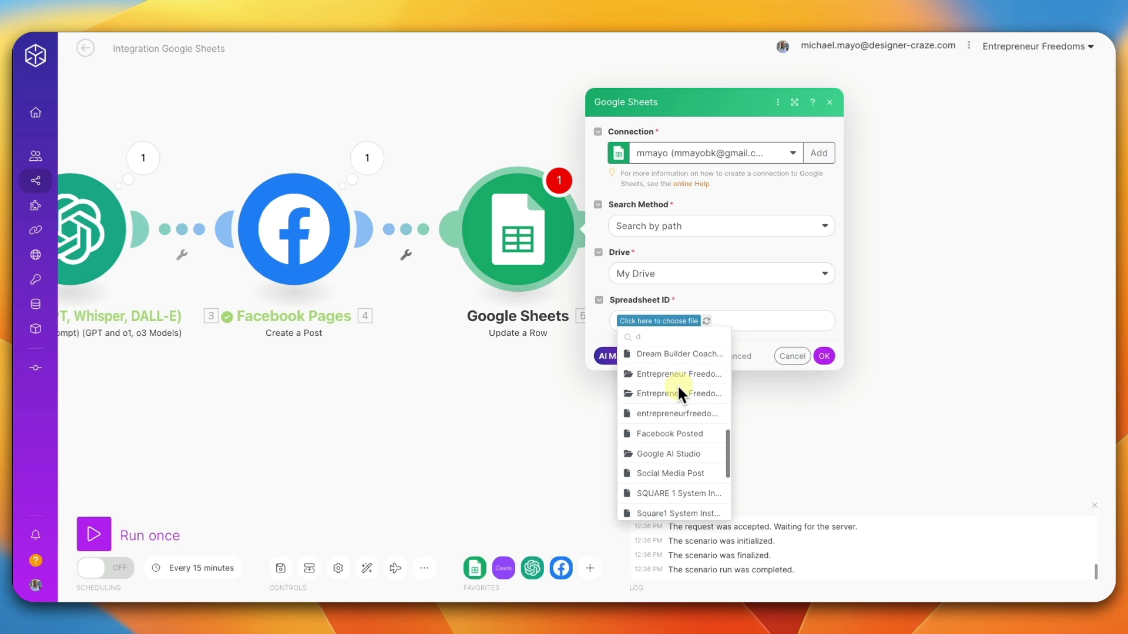
scroll(678, 384, "up", 10)
scroll(691, 429, "up", 3)
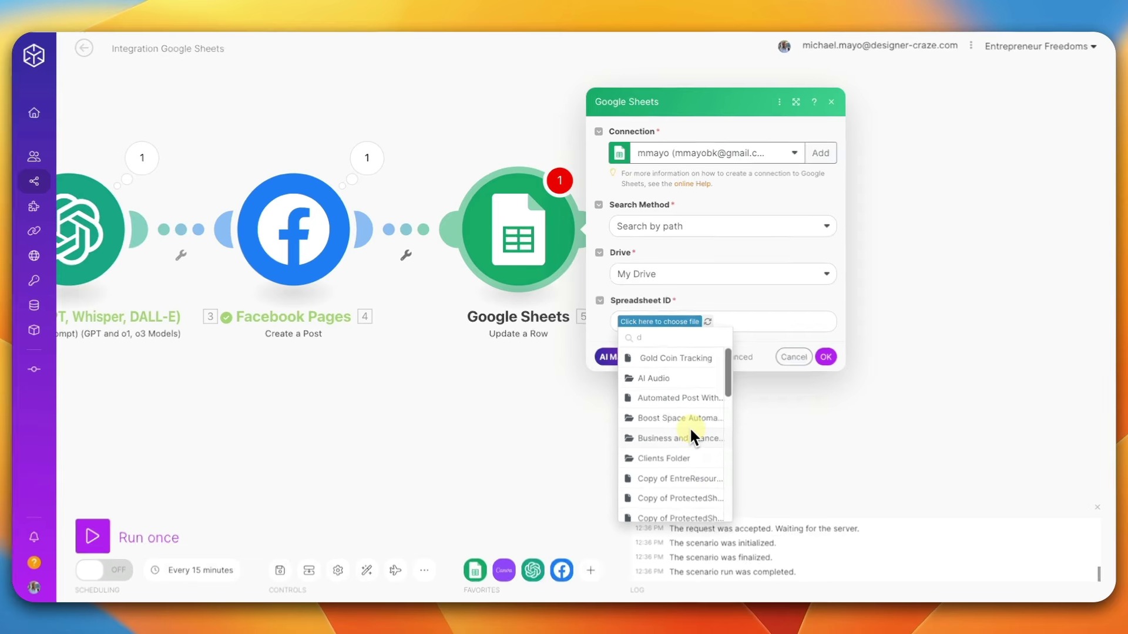
left_click(803, 413)
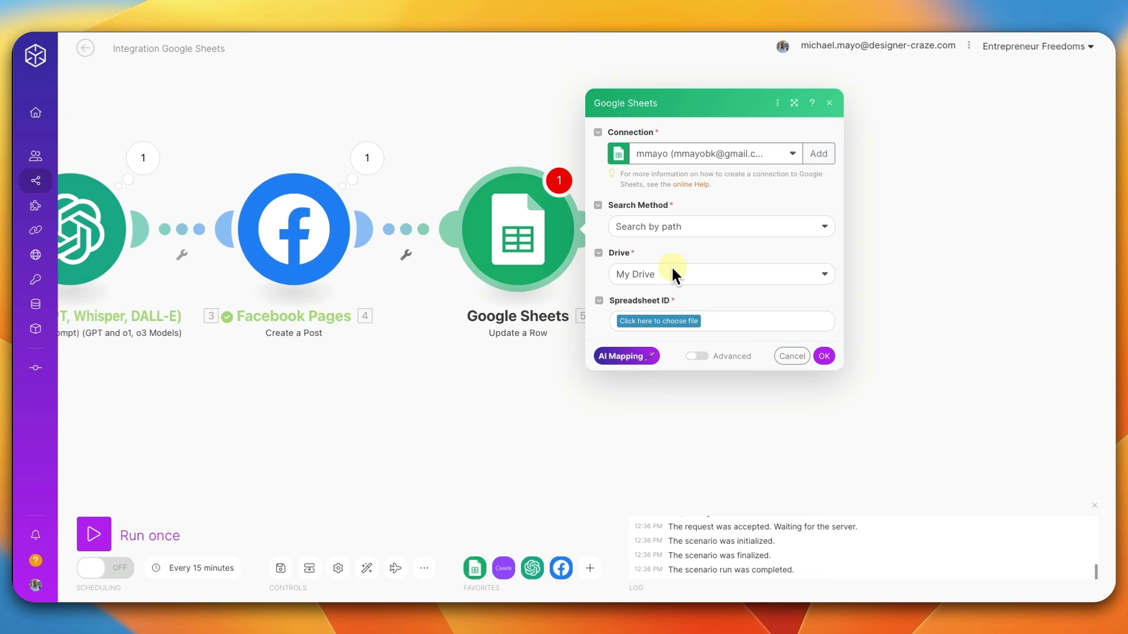
Step: Browse the My Drive files for the quotes spreadsheet and choose the Boost Space Automated folder as its location
left_click(674, 319)
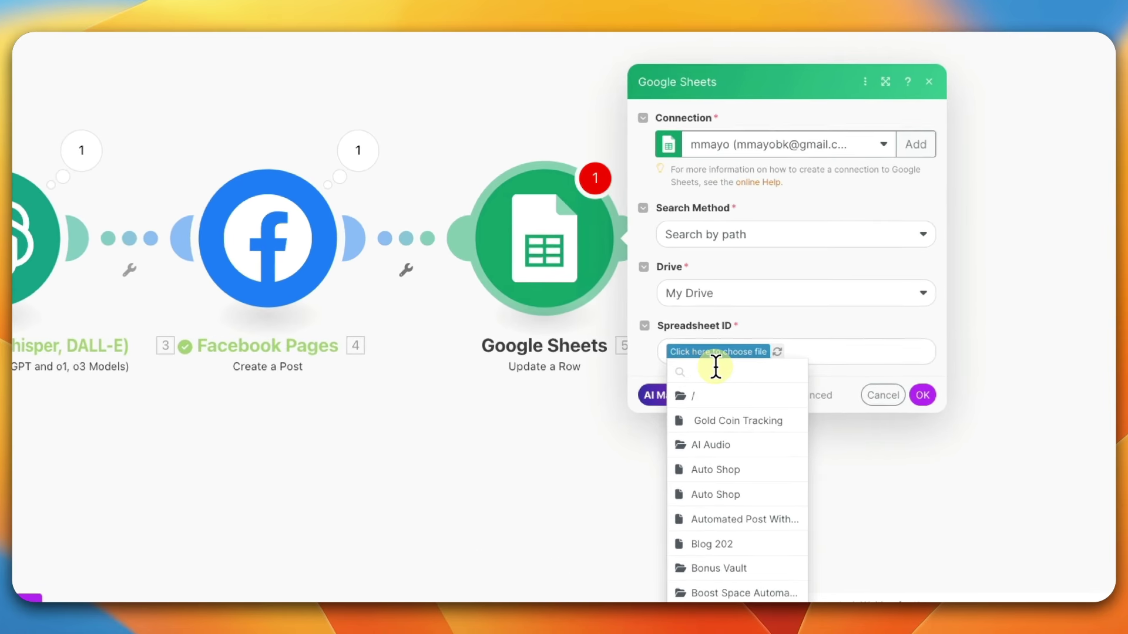
type("da")
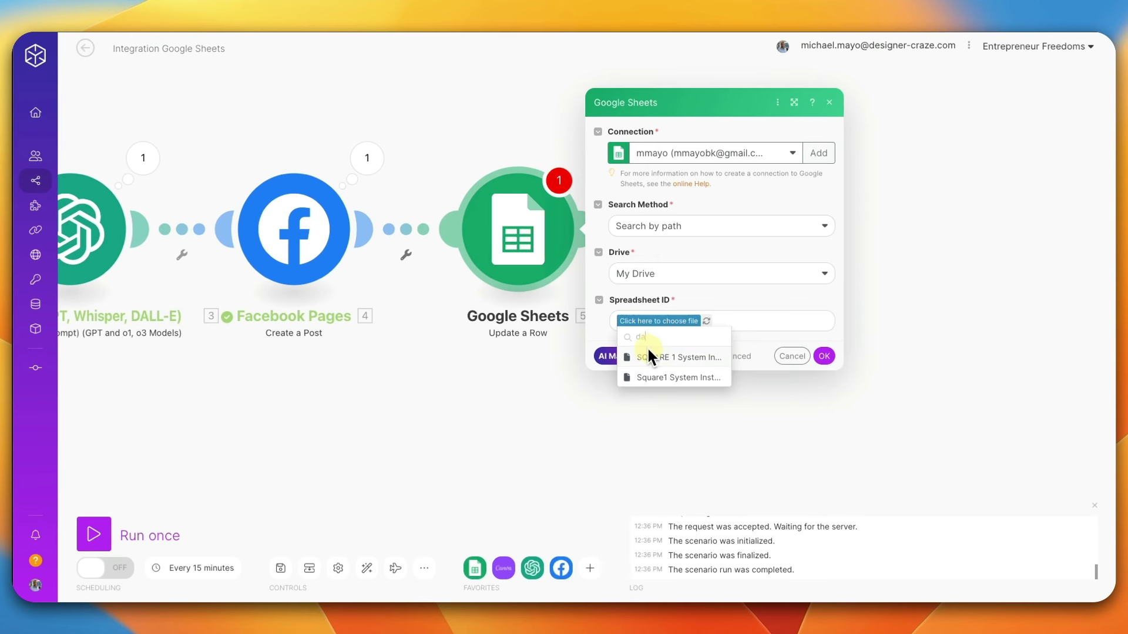
key("BackSpace")
key("BackSpace")
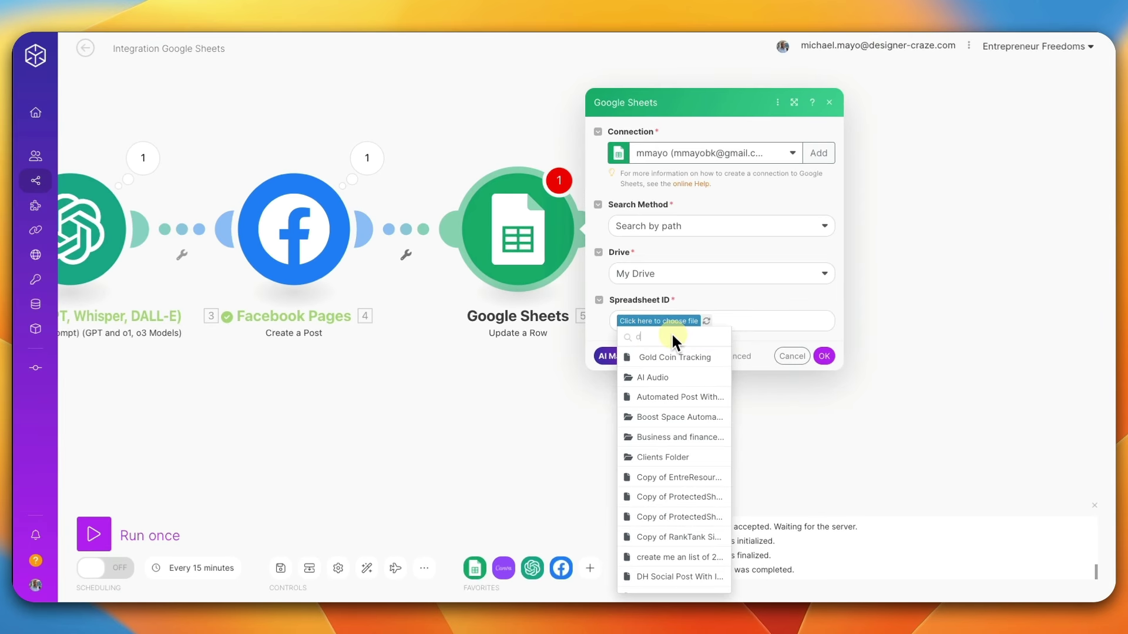
scroll(688, 400, "down", 3)
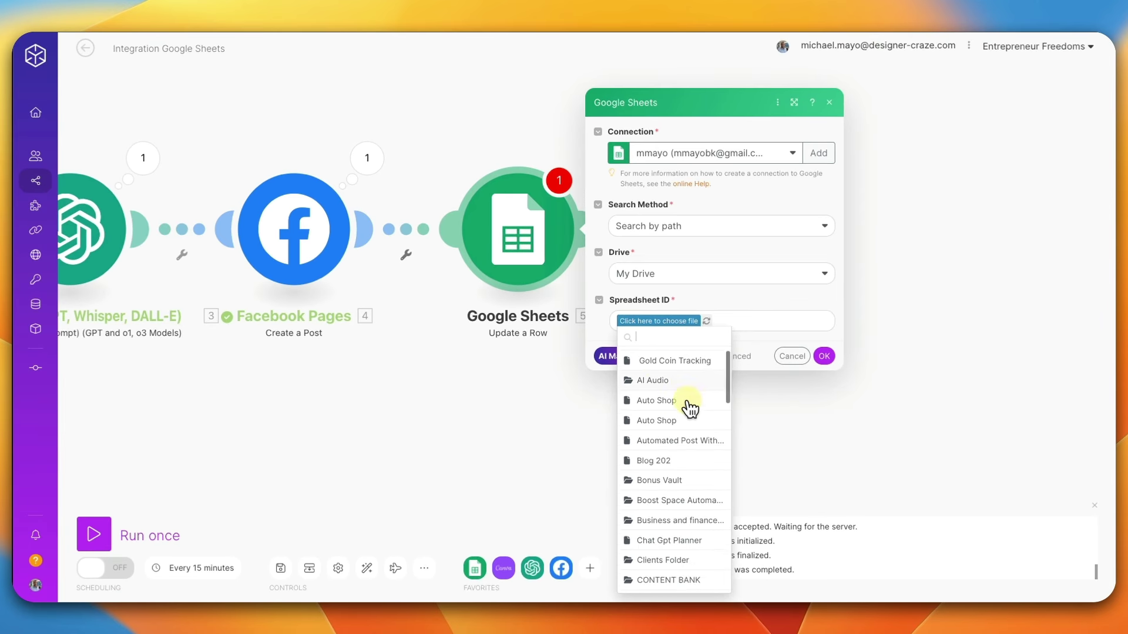
scroll(686, 428, "down", 3)
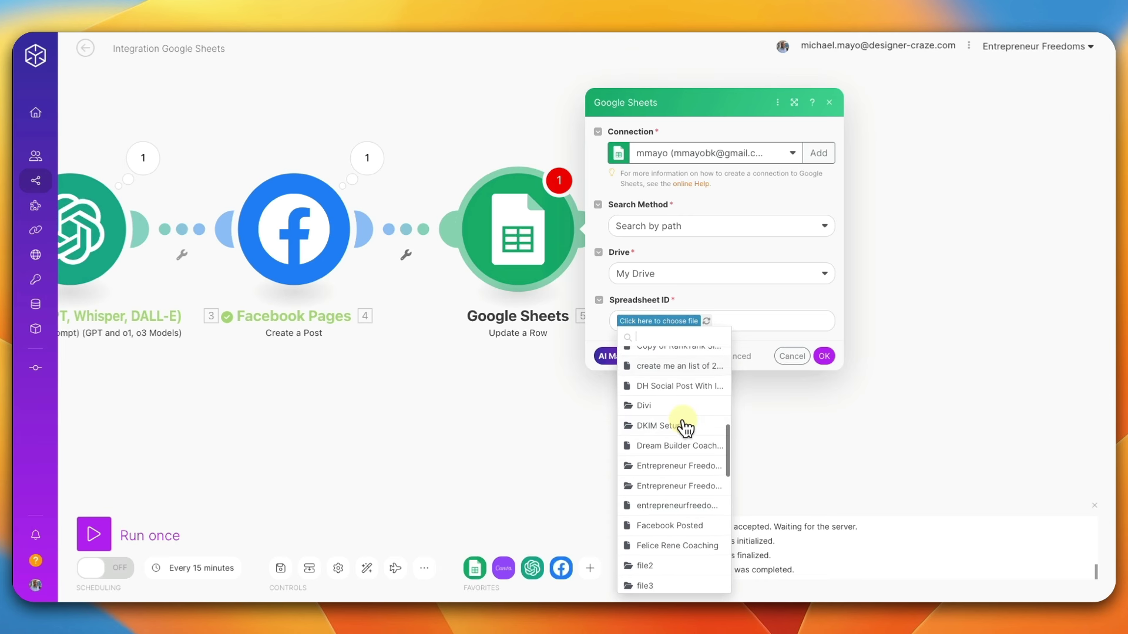
scroll(686, 428, "up", 1)
scroll(685, 428, "up", 4)
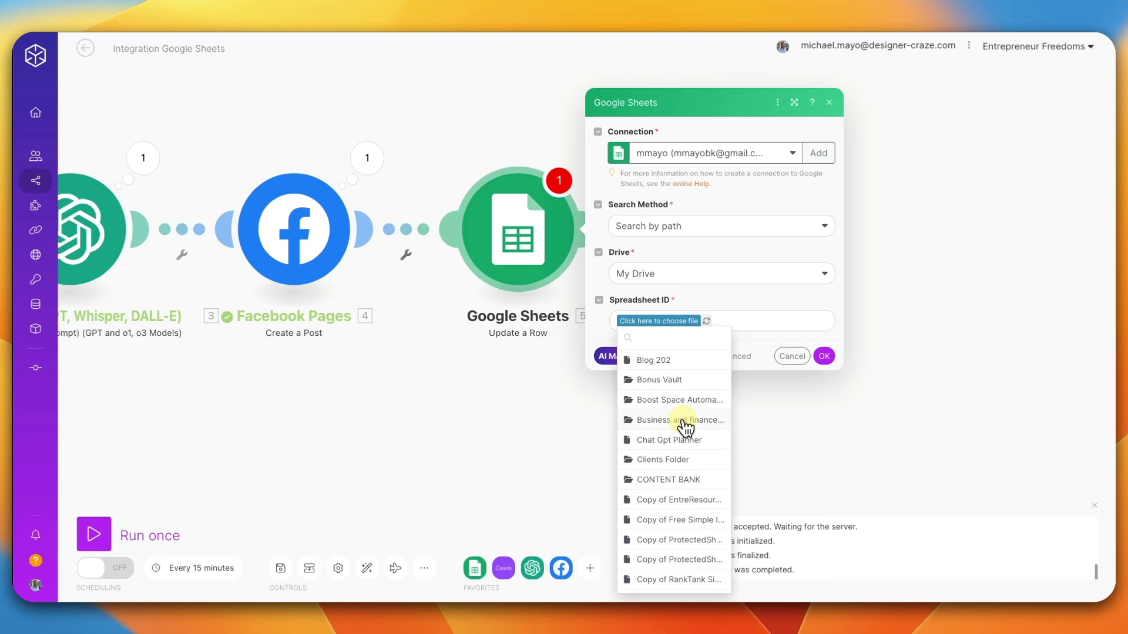
key("Escape")
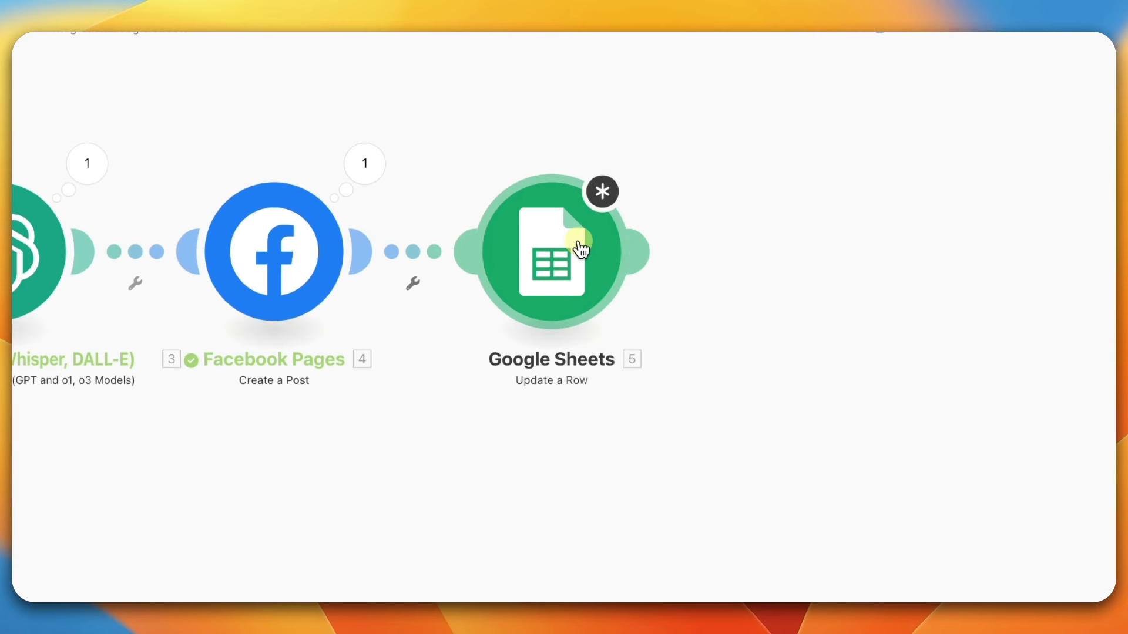
Step: Within Boost Space Automated, choose Canva Social Post Automate / Daily Quotes Famous Black People as the spreadsheet and Sheet1 as the sheet
left_click(580, 247)
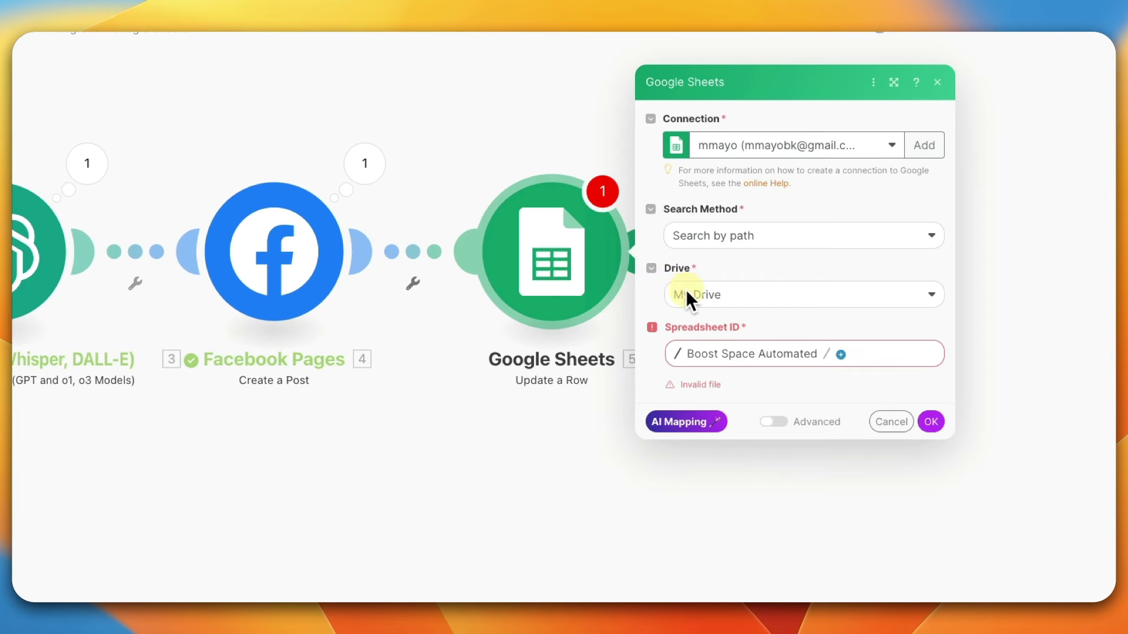
left_click(840, 354)
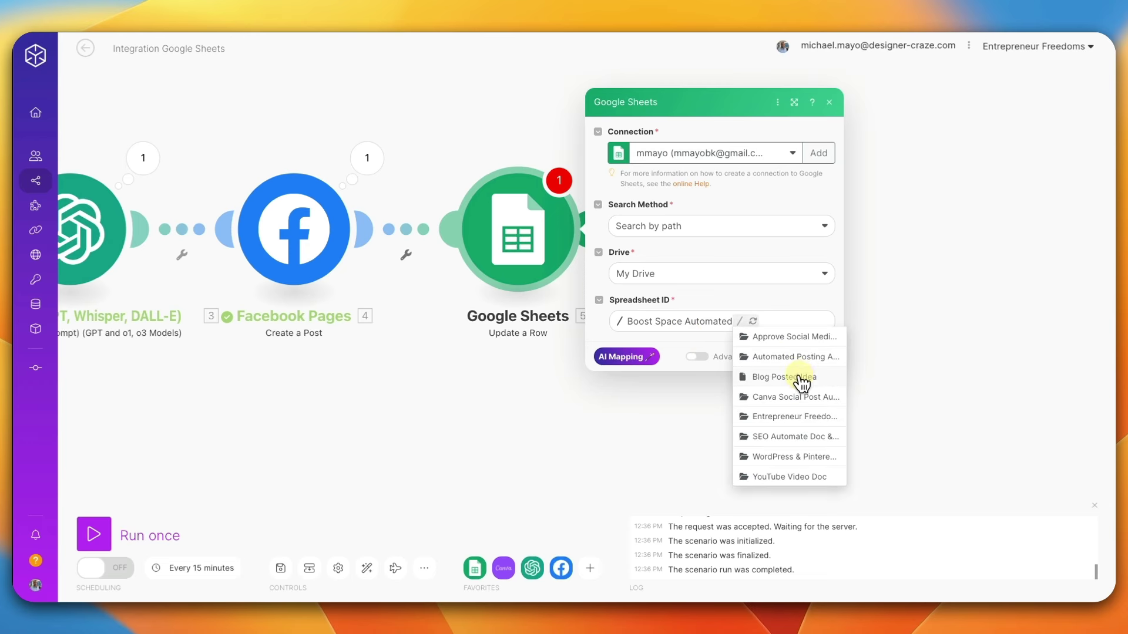
left_click(794, 397)
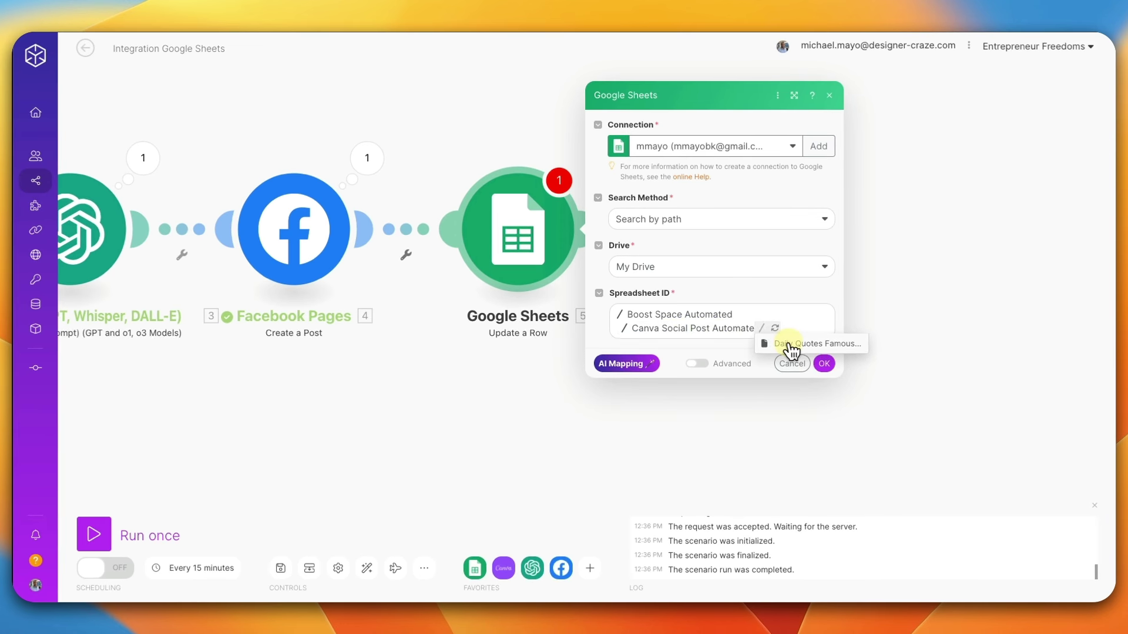
left_click(790, 345)
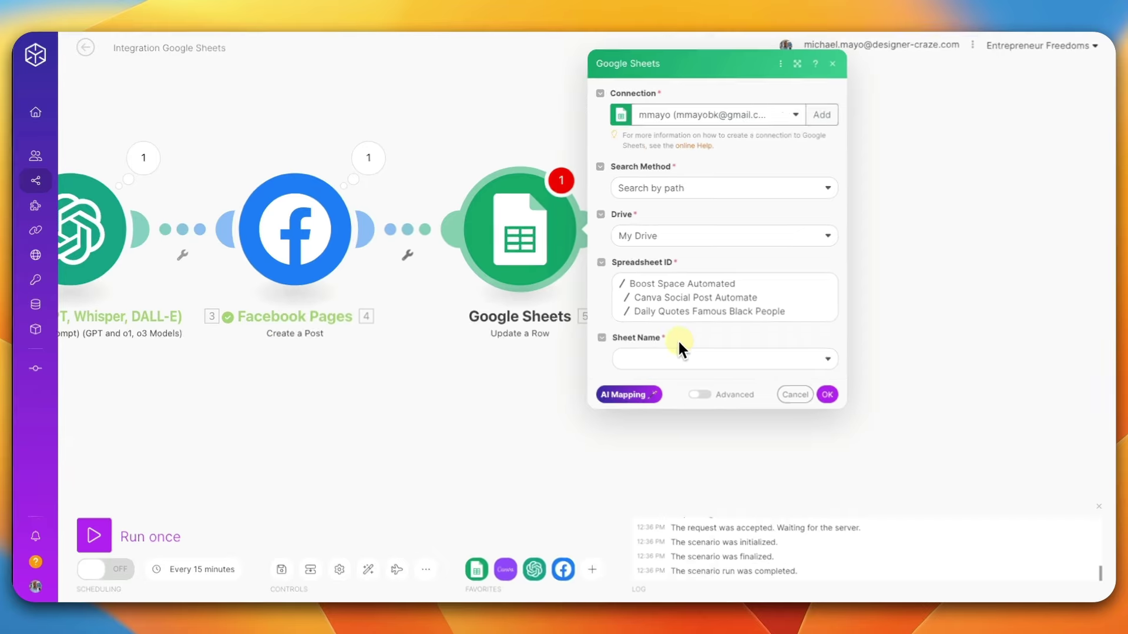
left_click(681, 360)
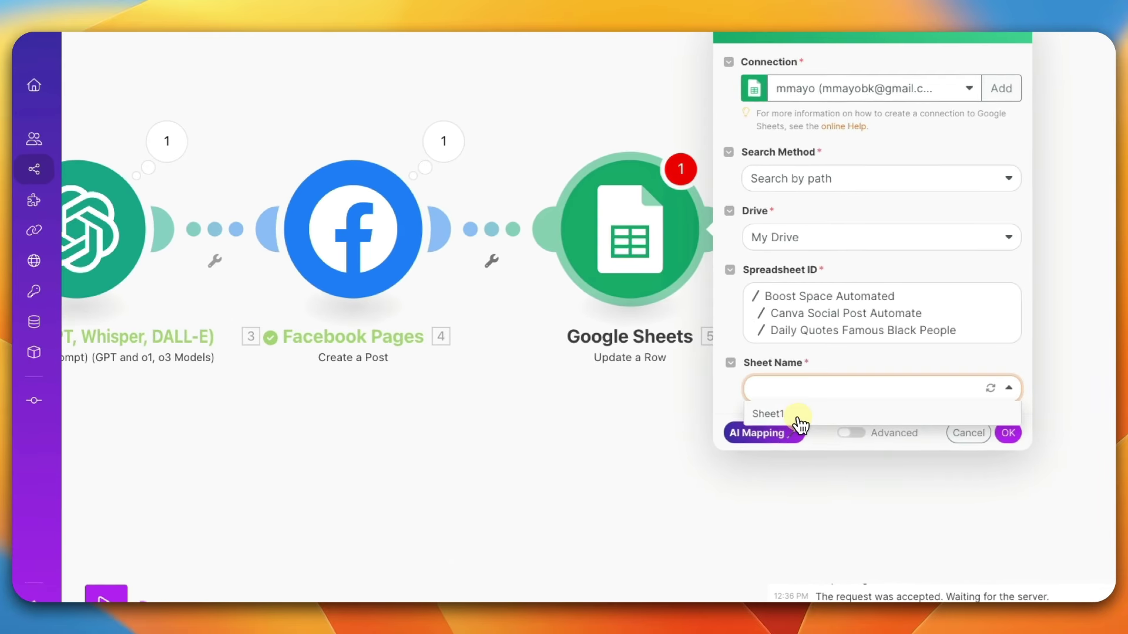
left_click(799, 417)
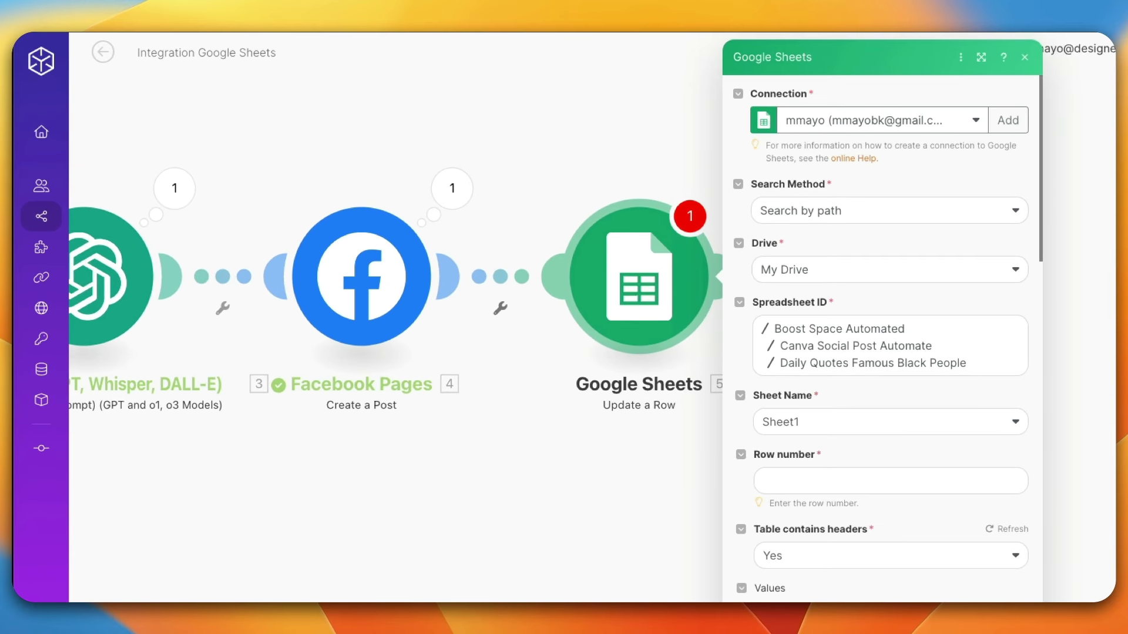
Step: Map the Row number field to the Row number output of the Google Sheets Search Rows module
left_click(811, 485)
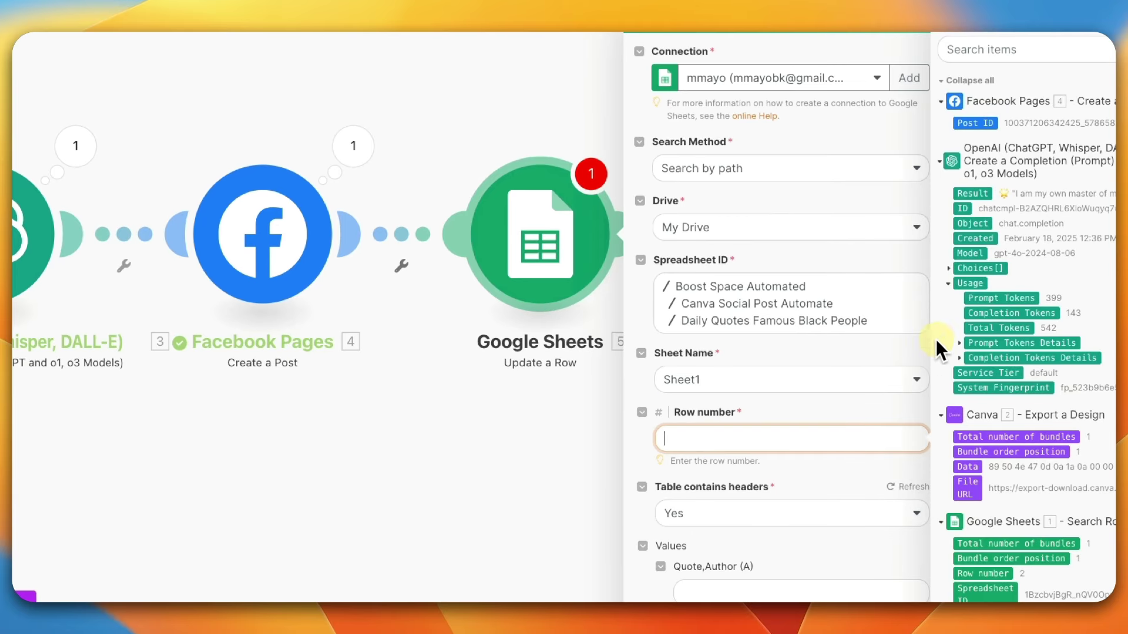
scroll(992, 429, "down", 3)
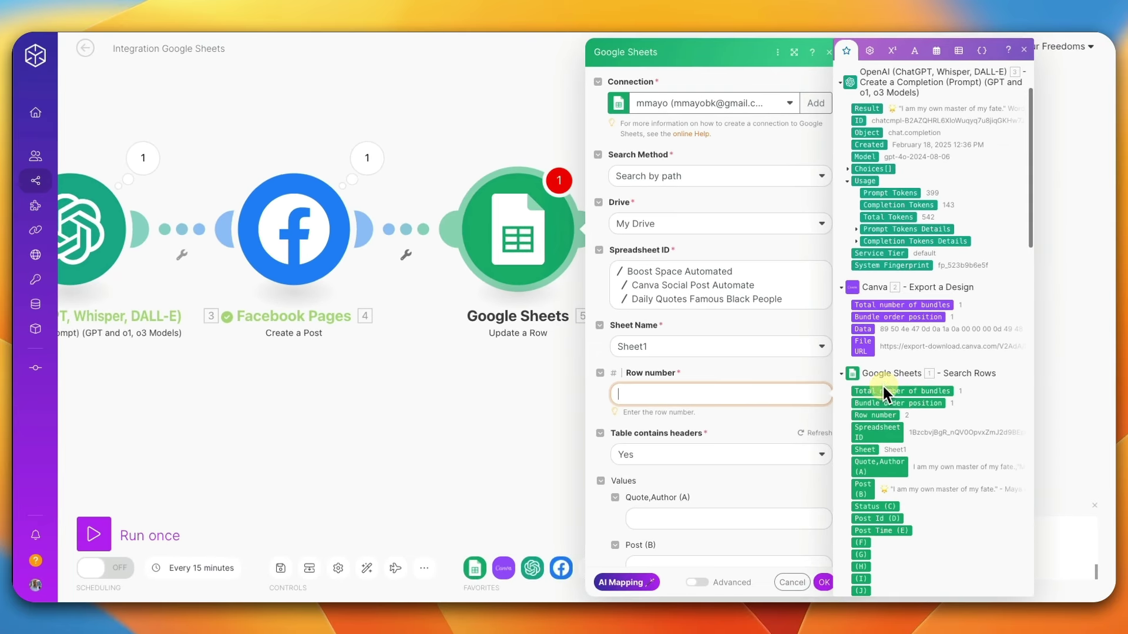
scroll(882, 387, "down", 1)
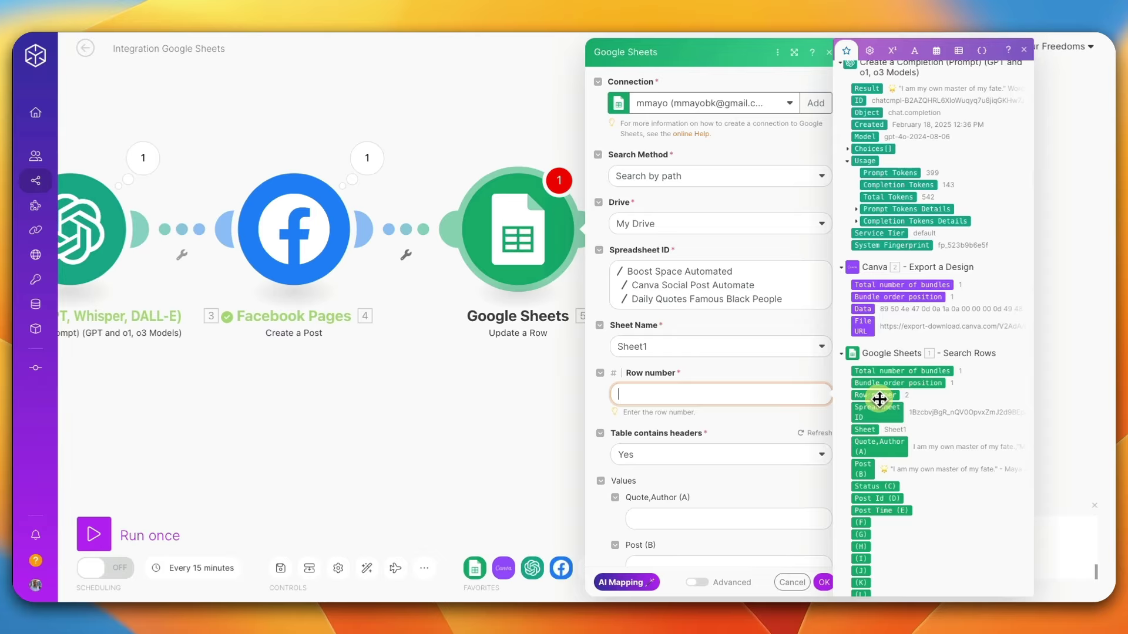
left_click_drag(879, 399, 694, 433)
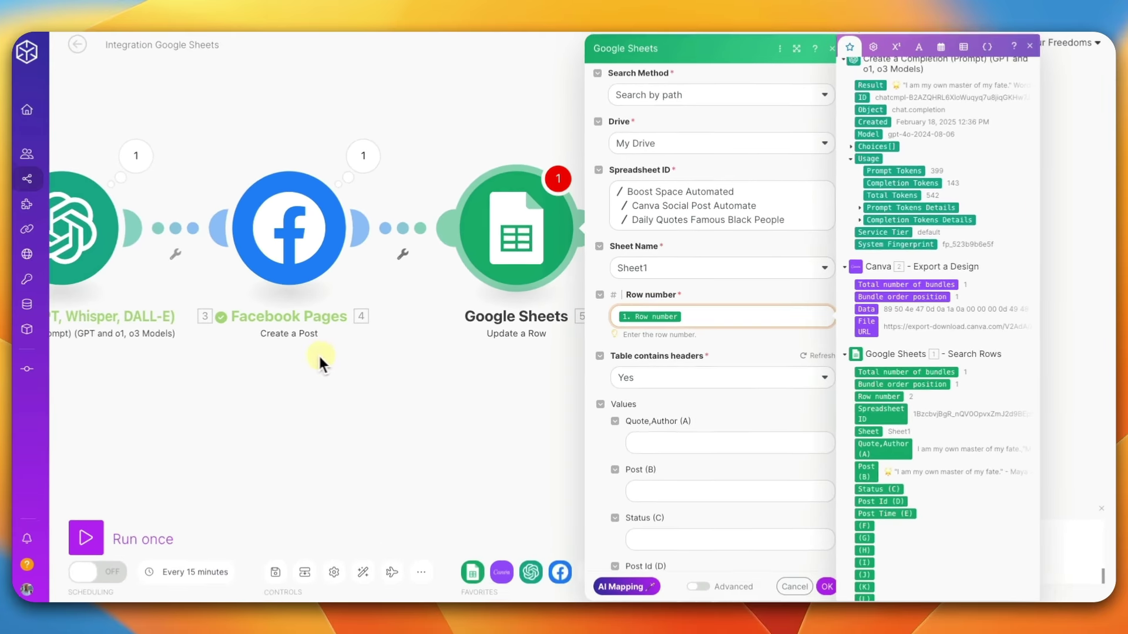
Step: Map the Post (B) value to the Result output of the OpenAI completion module
scroll(652, 422, "down", 5)
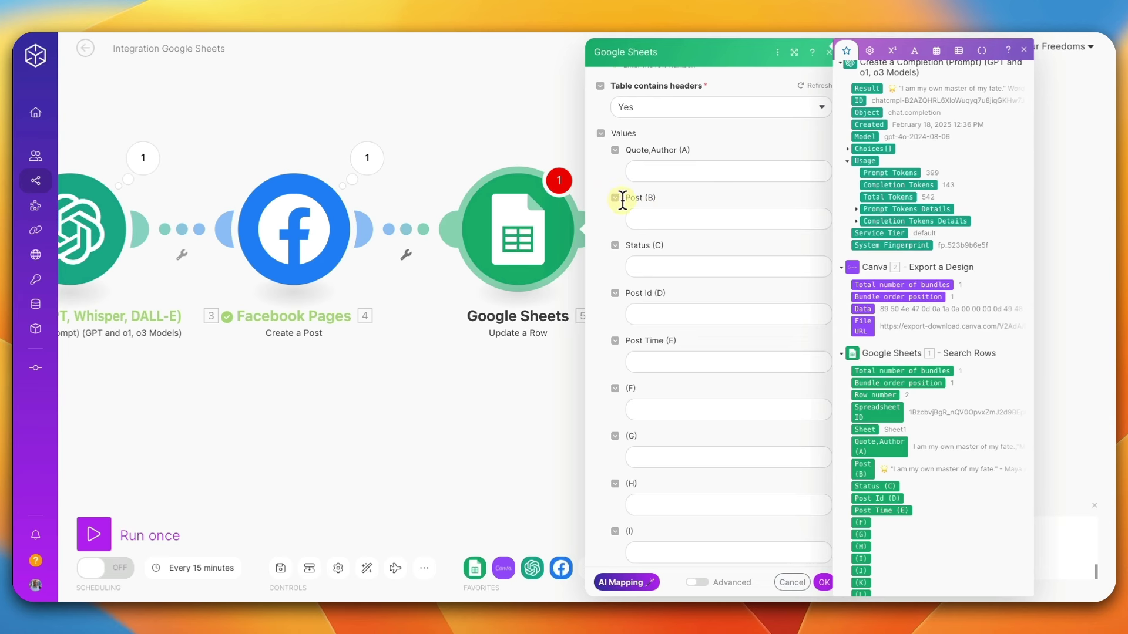
left_click(661, 218)
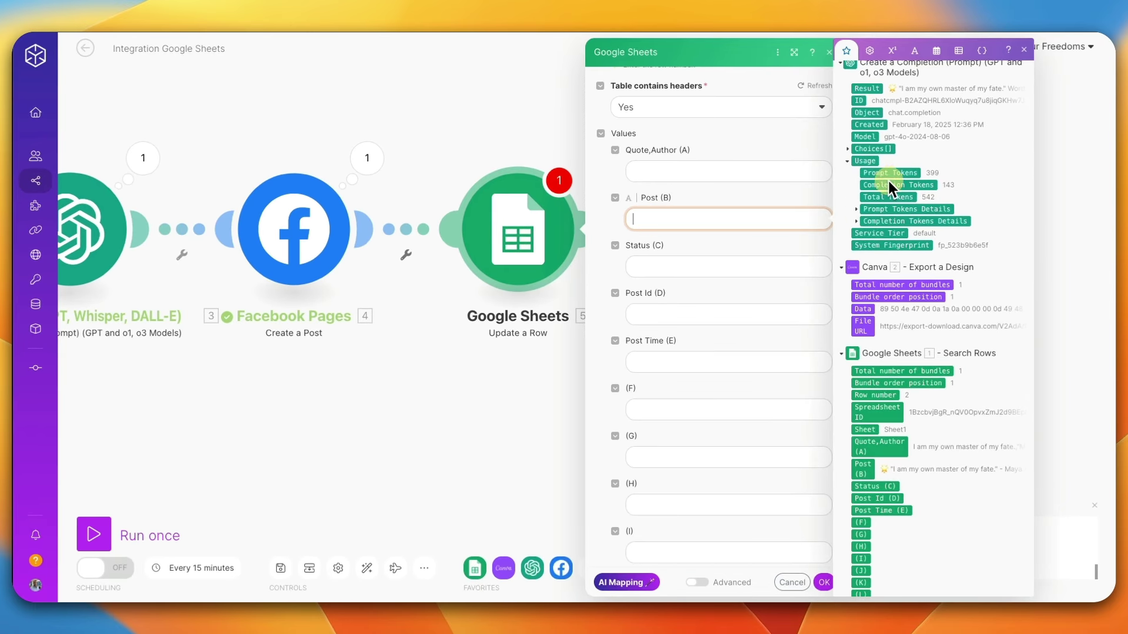
scroll(879, 138, "up", 3)
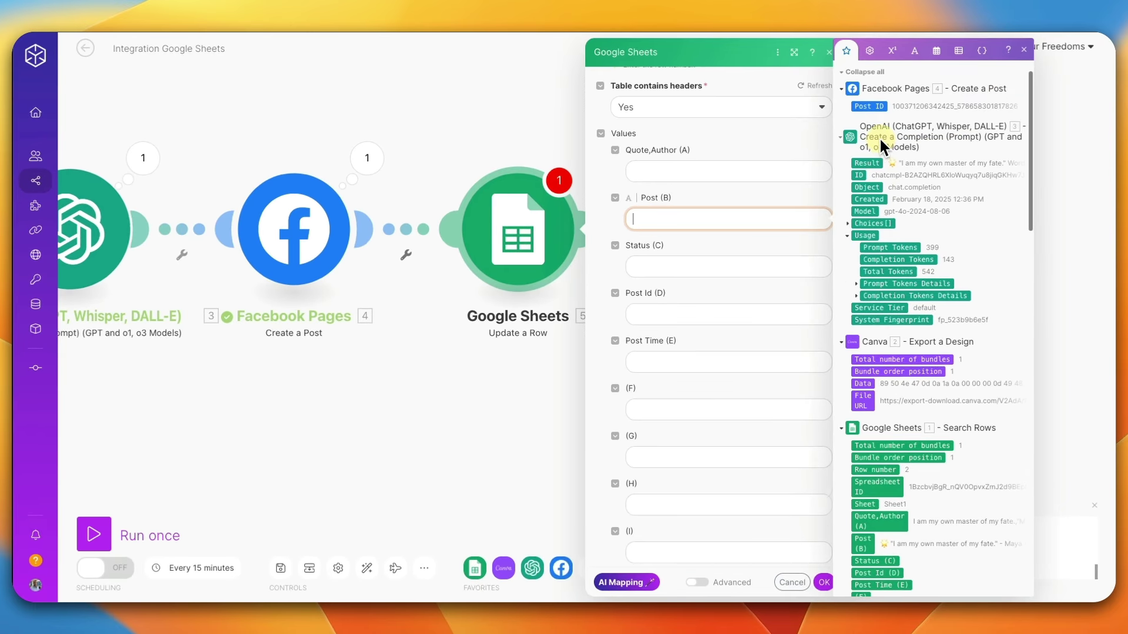
left_click(873, 157)
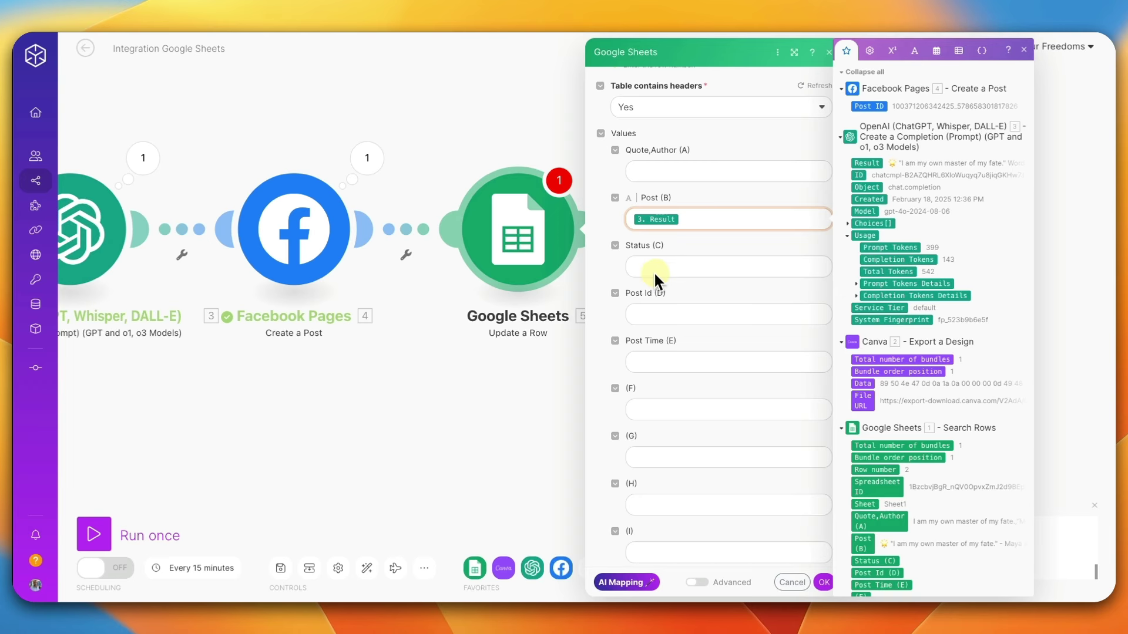
Step: Map Post Id (D) to the Post ID output of the Facebook Pages module and Post Time (E) to the now variable
left_click(669, 307)
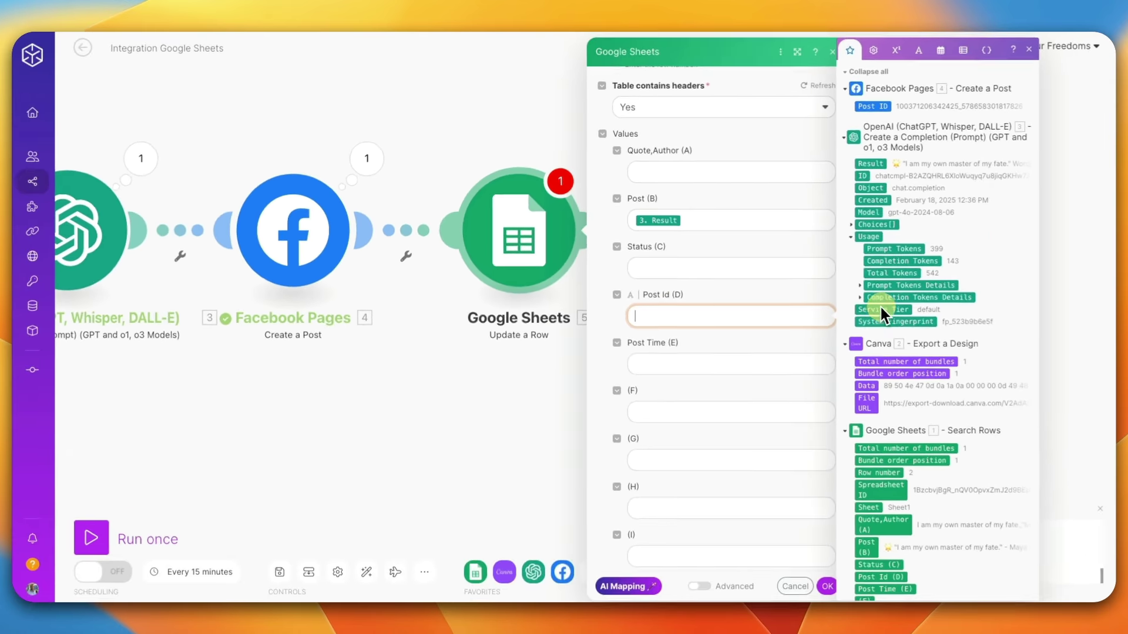
left_click(869, 139)
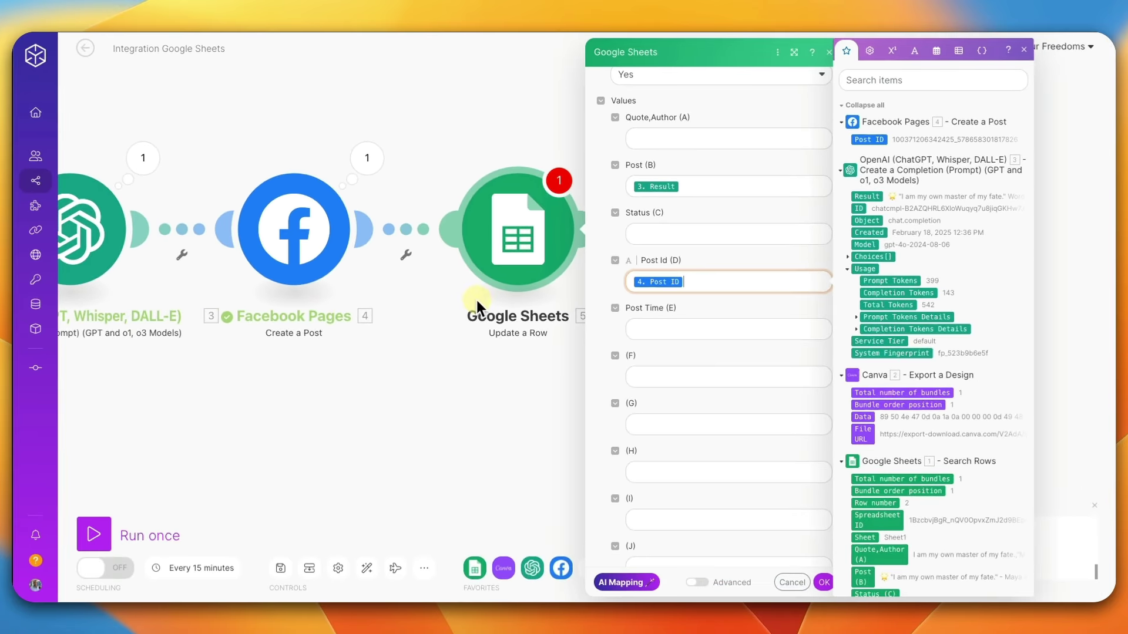
left_click(658, 329)
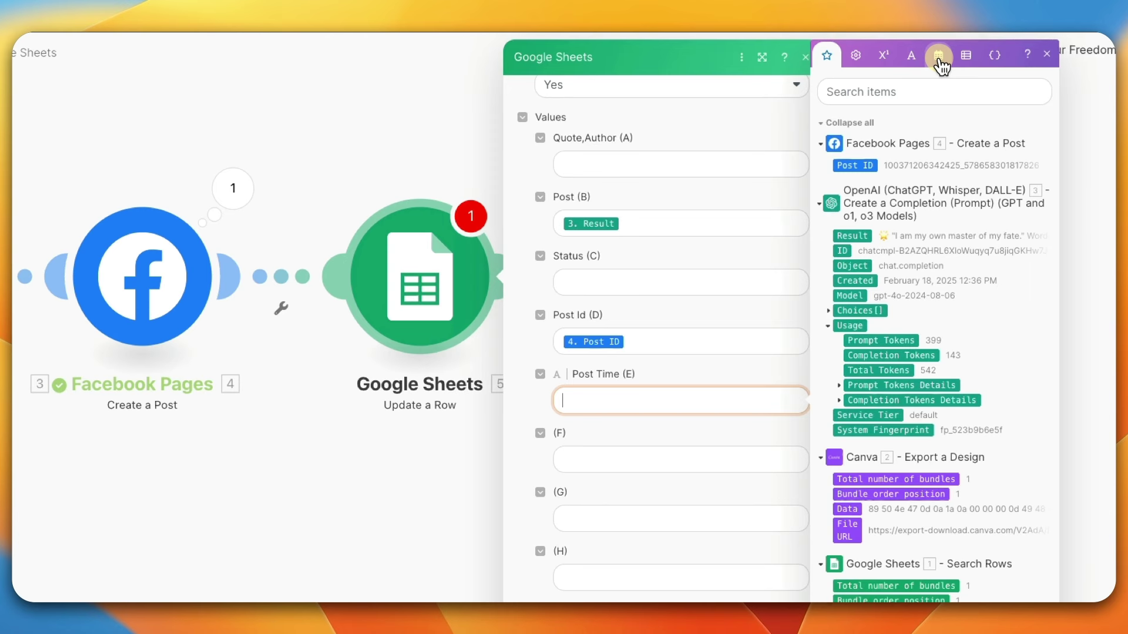
left_click(939, 56)
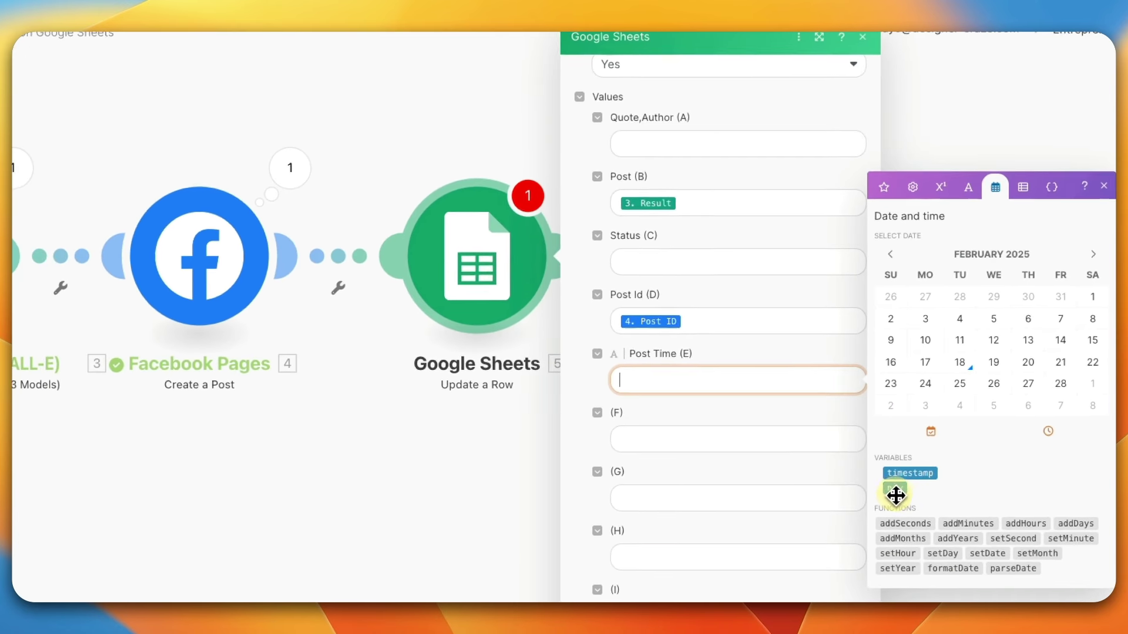
left_click(894, 490)
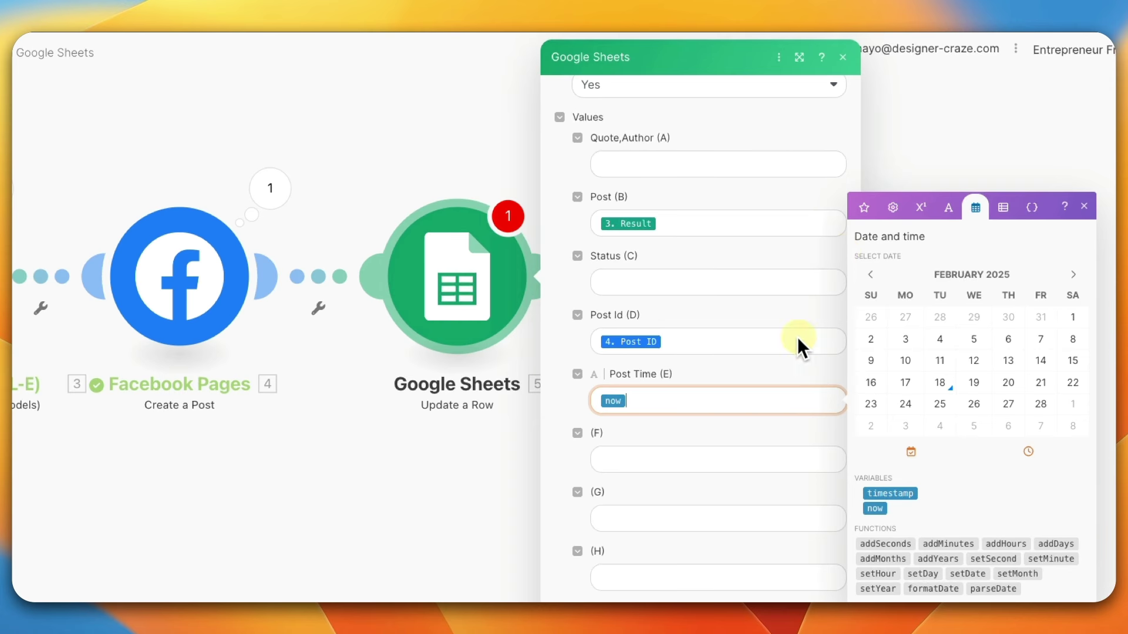
left_click(868, 208)
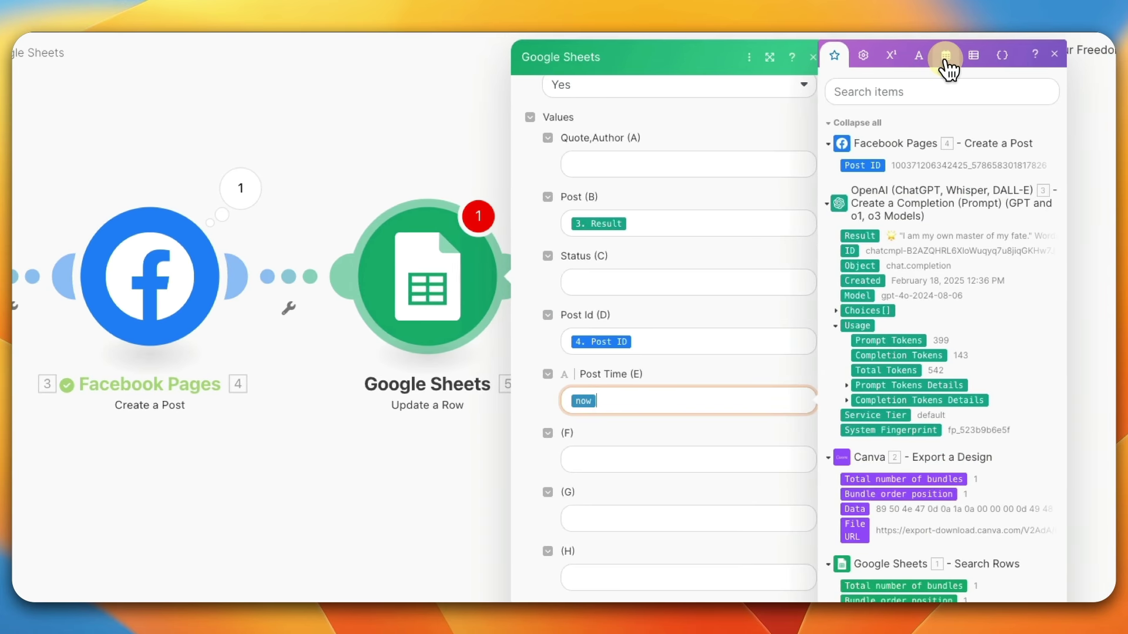
left_click(945, 57)
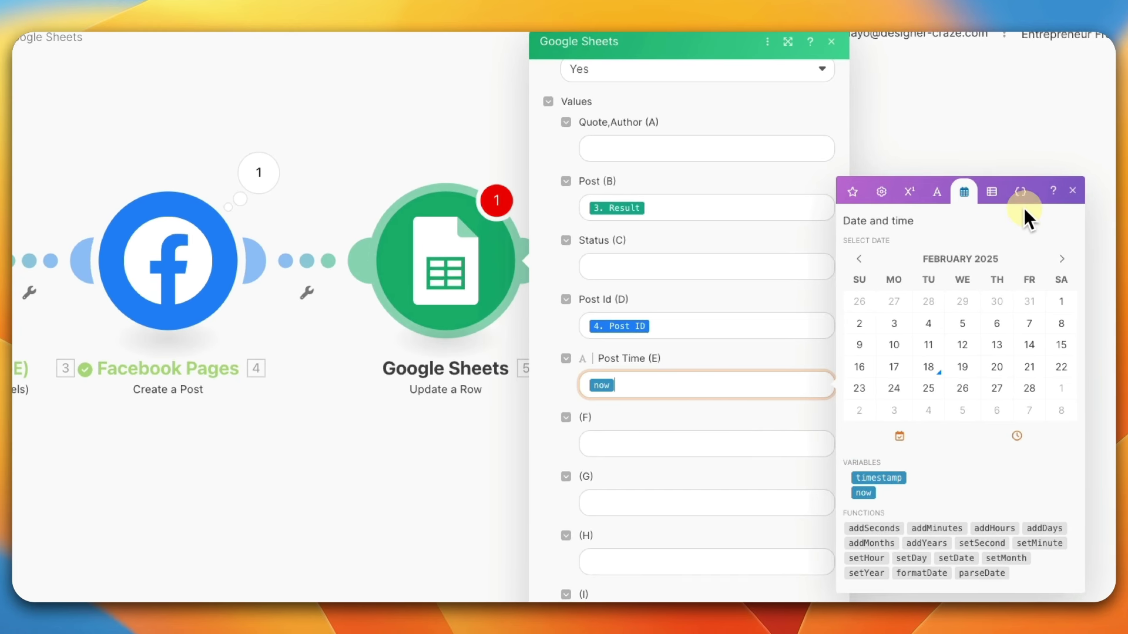
left_click(1082, 196)
Step: Review the remaining Update a Row fields, confirm the module settings and save the scenario
scroll(714, 321, "up", 3)
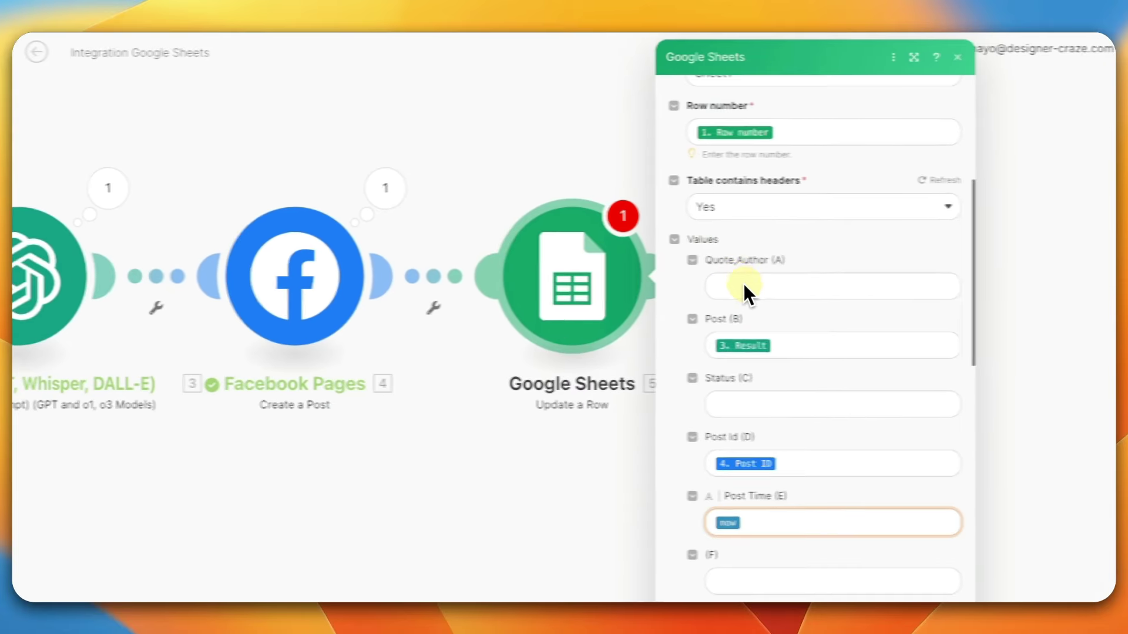
scroll(735, 284, "down", 3)
scroll(720, 284, "down", 10)
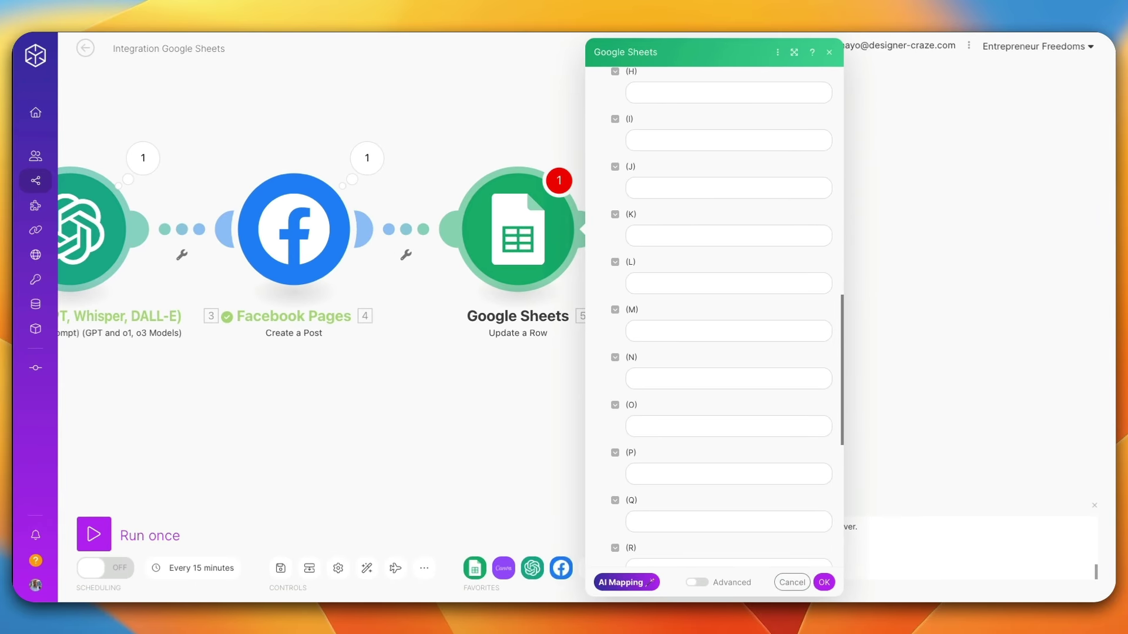
scroll(687, 378, "down", 8)
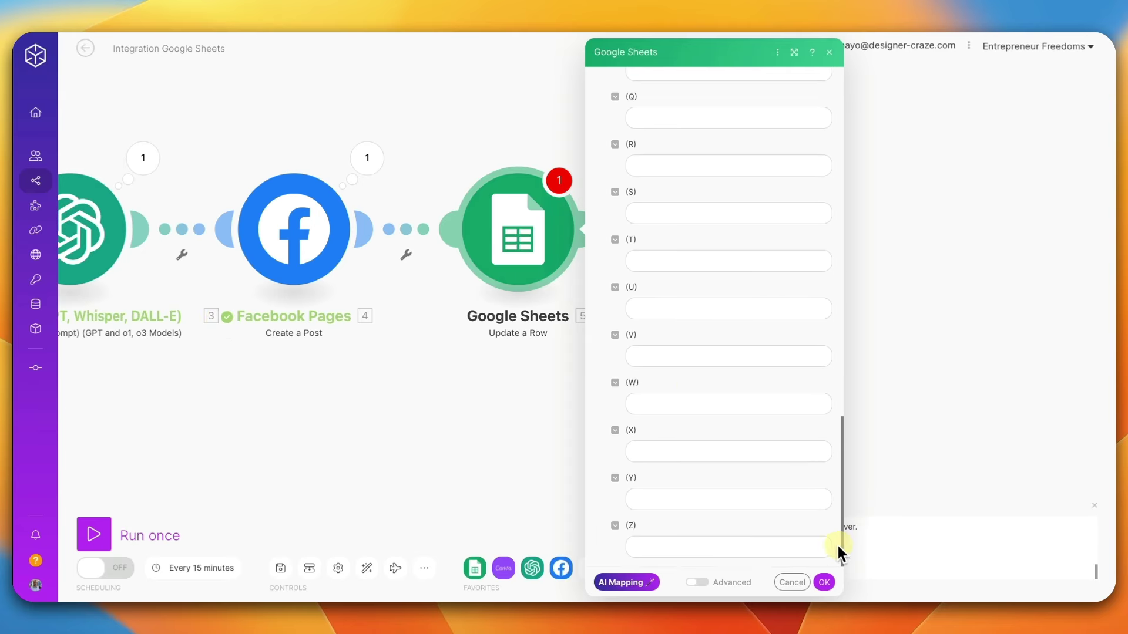
left_click(824, 583)
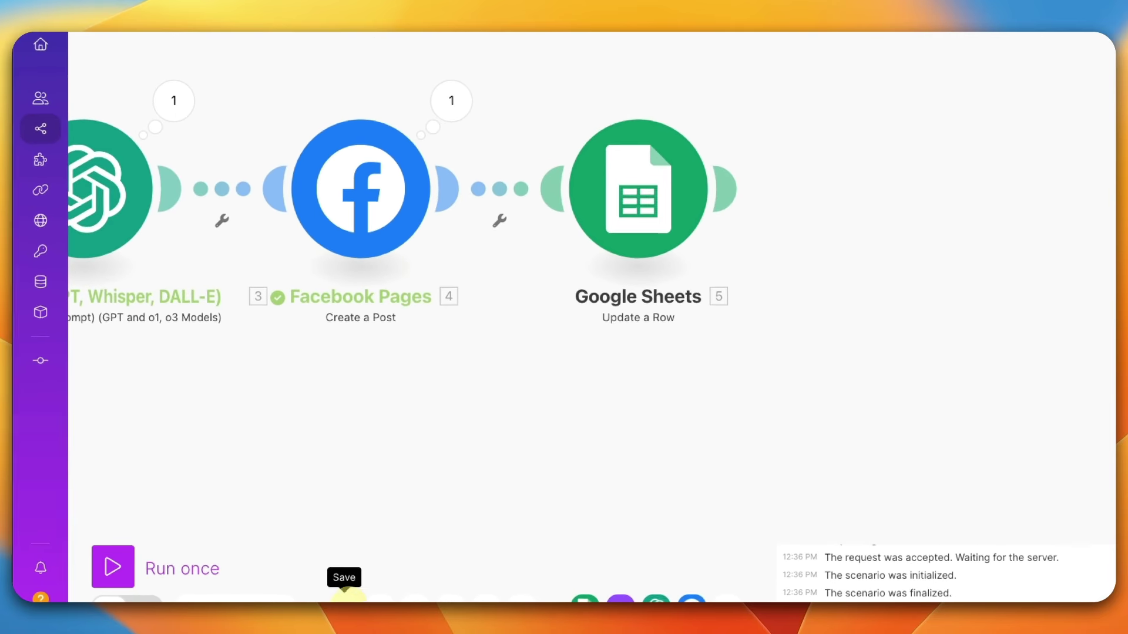
left_click(350, 597)
Step: Run the scenario once and check the settings of the Google Sheets Search Rows module
left_click_drag(258, 476, 516, 461)
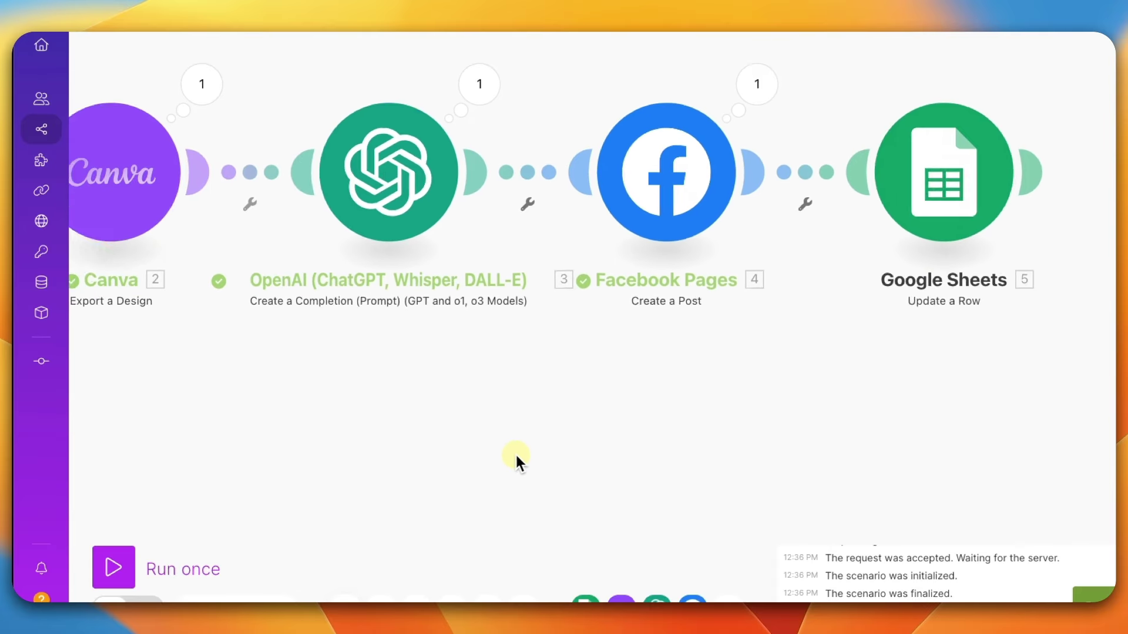
left_click(115, 569)
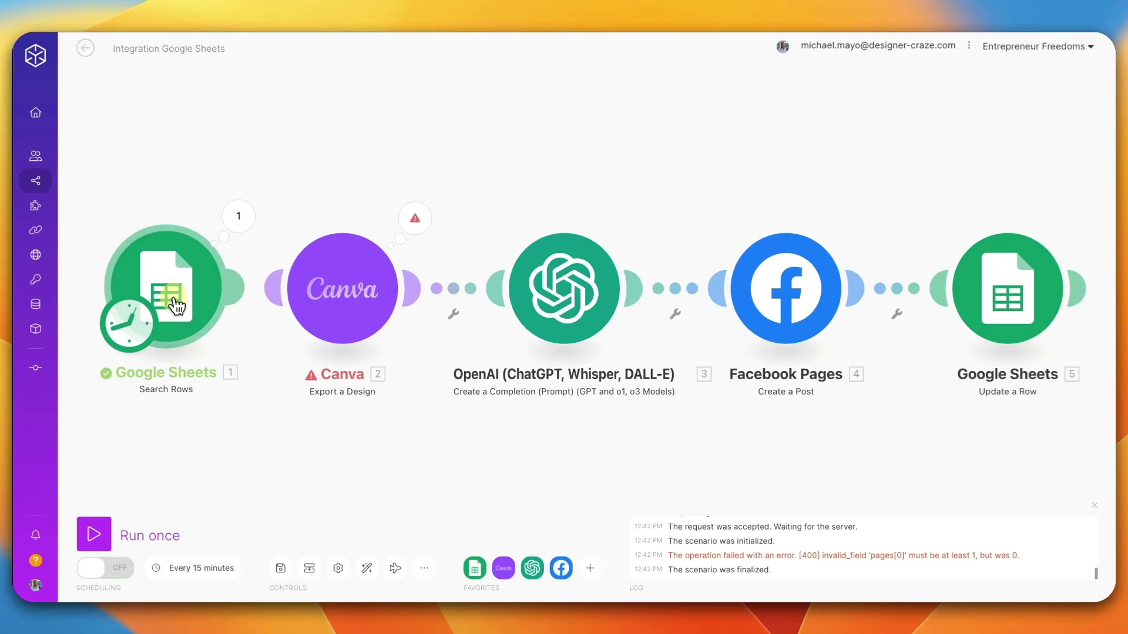
left_click(166, 287)
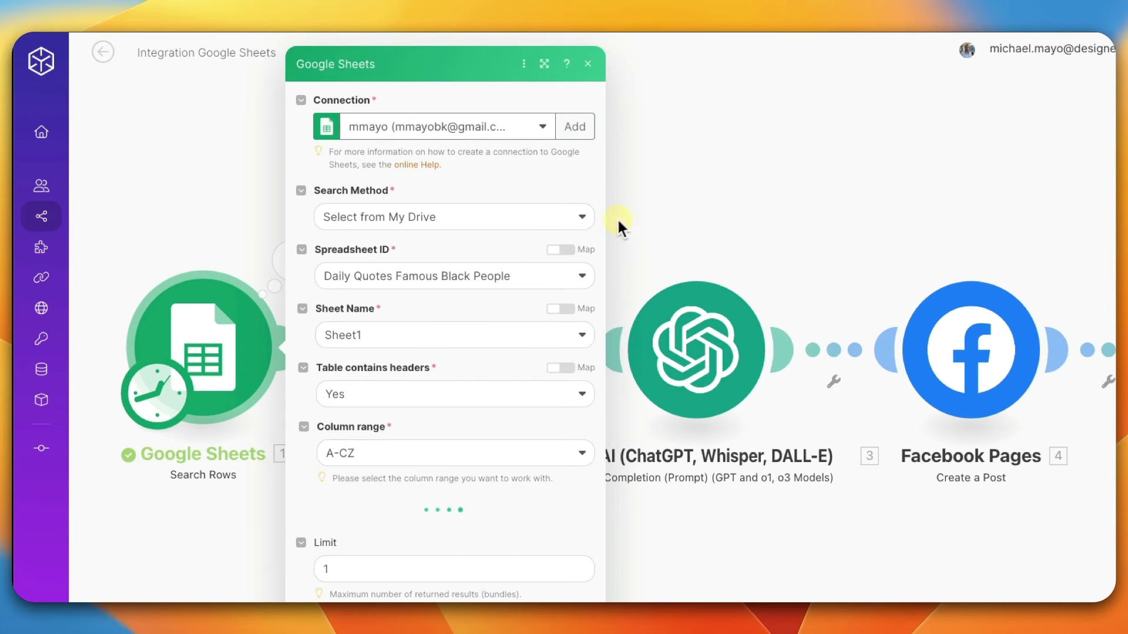
left_click(658, 193)
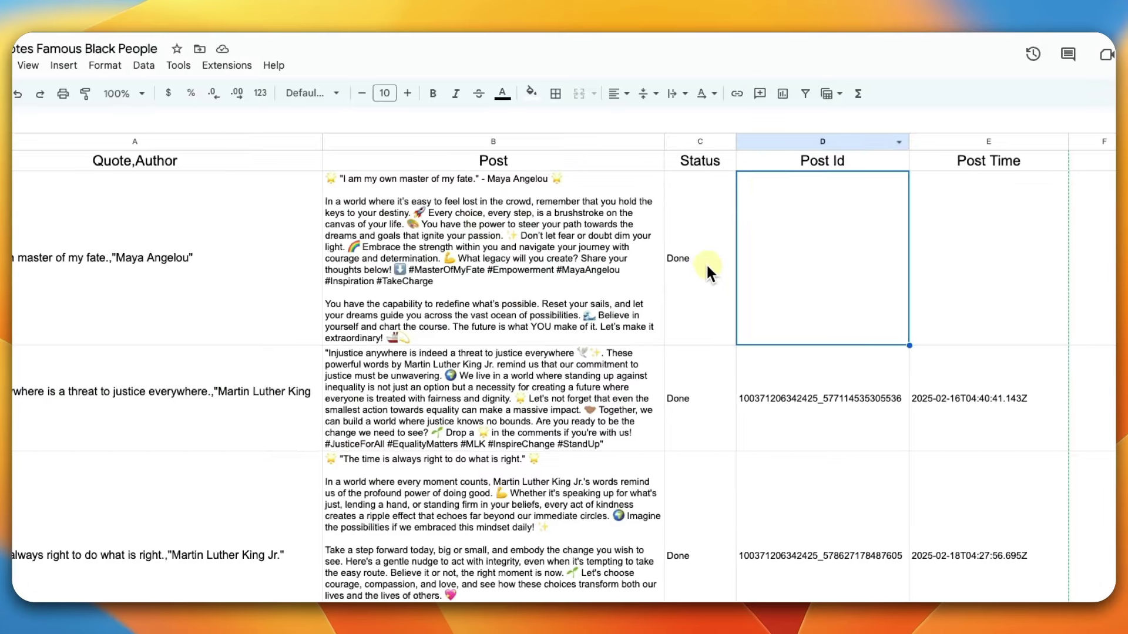
Step: In Google Sheets, clear the Status of the "master of my fate" quote row, and run the Canva Social Post Automate scenario once in Boost.space
left_click(702, 275)
key("Delete")
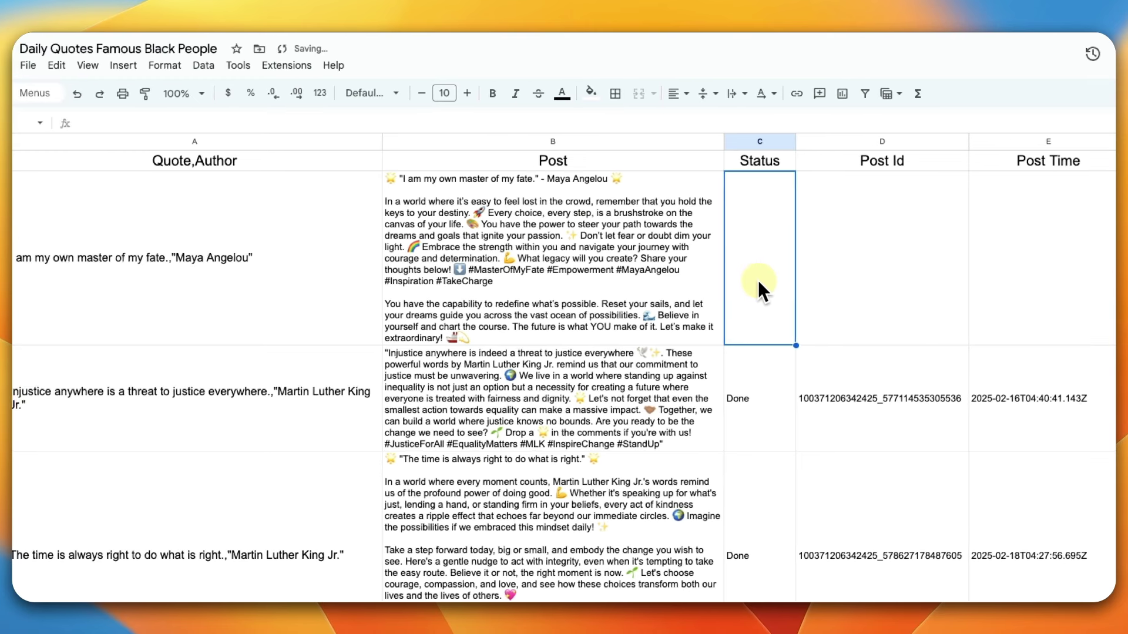
left_click(764, 391)
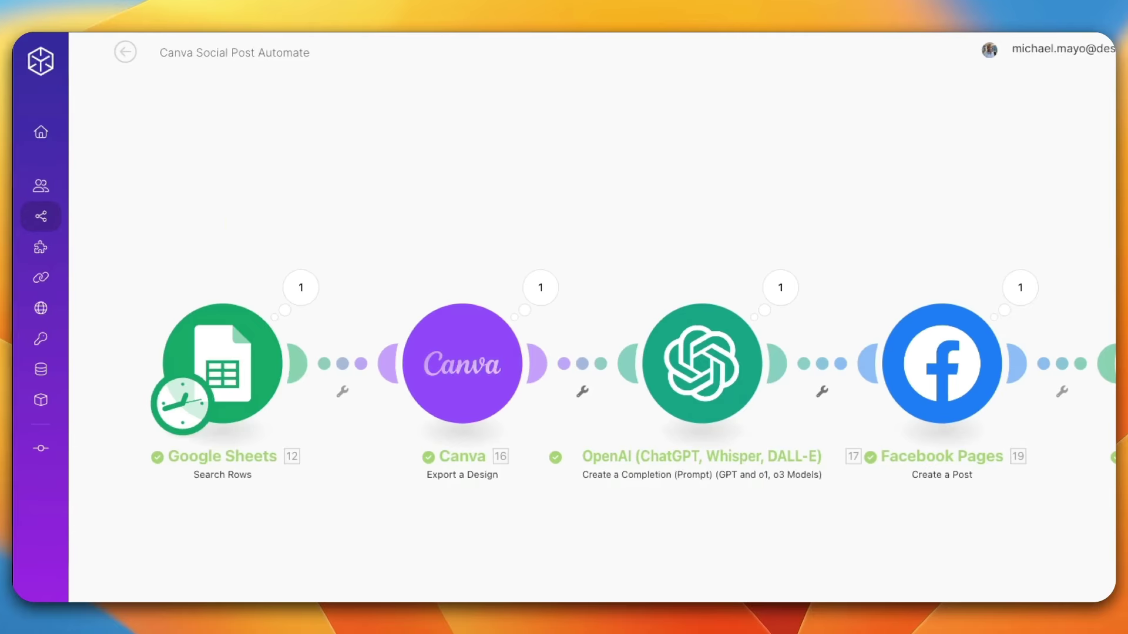
left_click(114, 590)
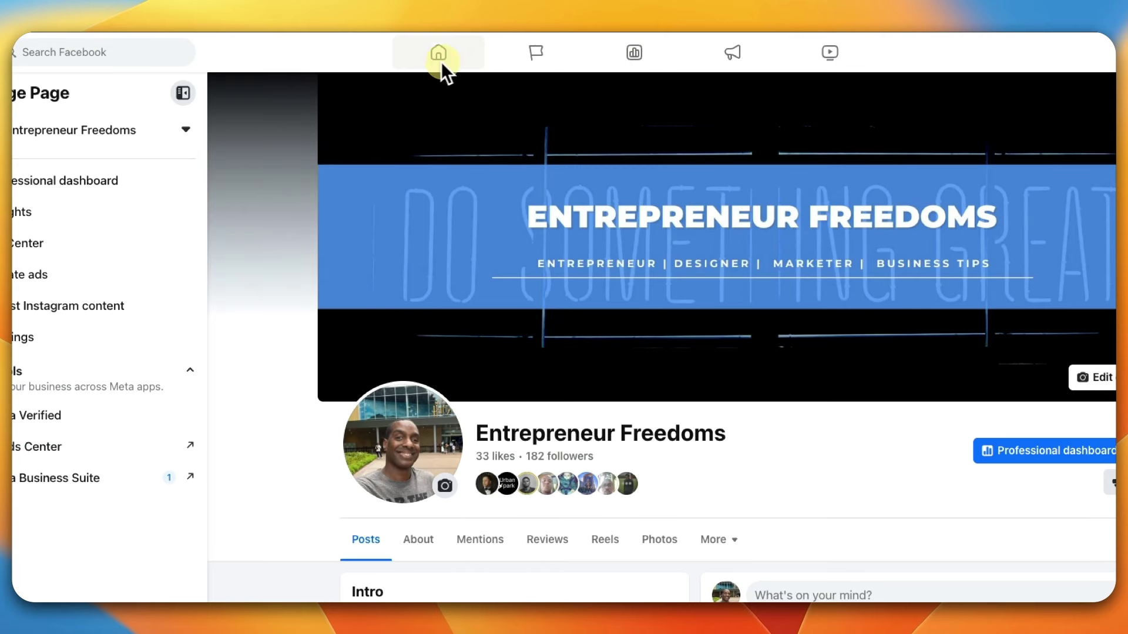
Step: Switch to Facebook, refresh the Entrepreneur Freedoms page and reopen it from the profile list
left_click(440, 62)
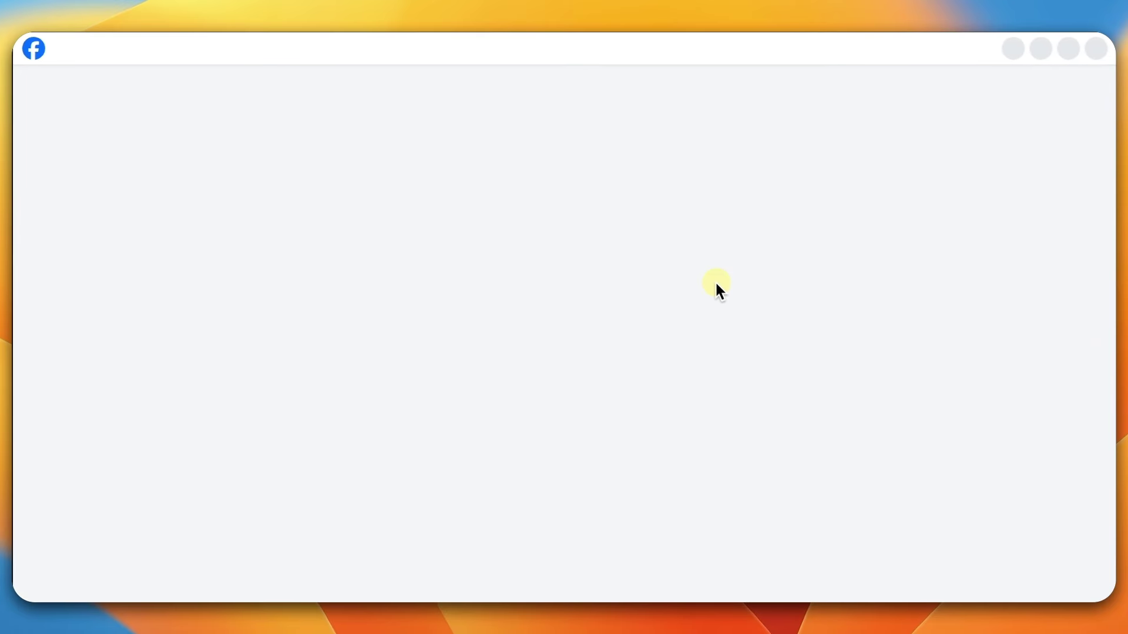
scroll(744, 320, "down", 8)
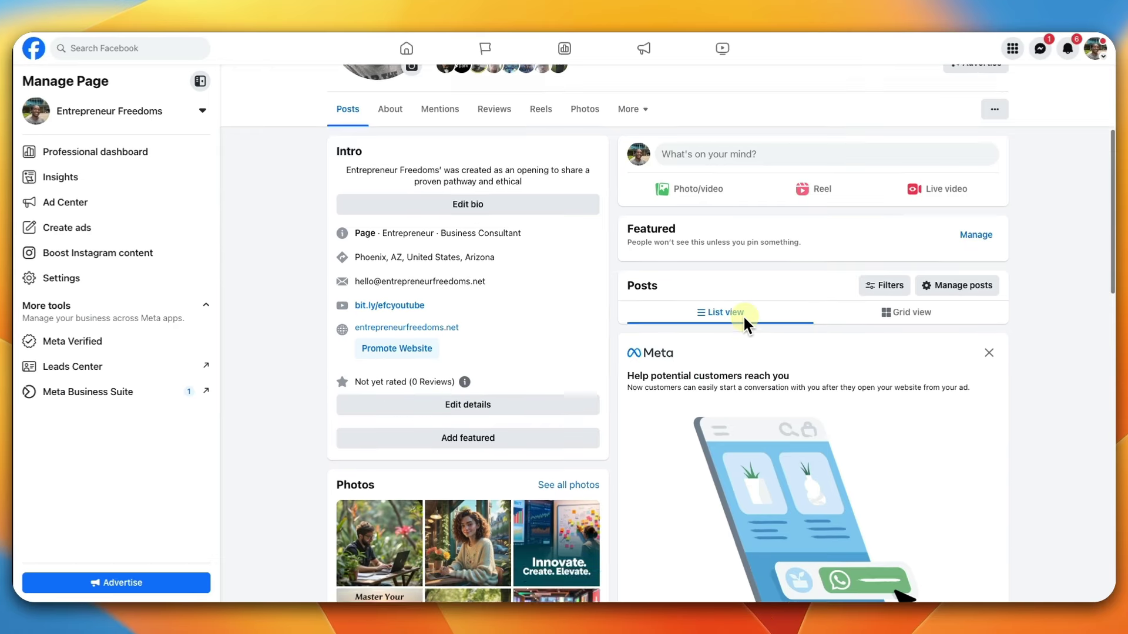
scroll(742, 315, "up", 7)
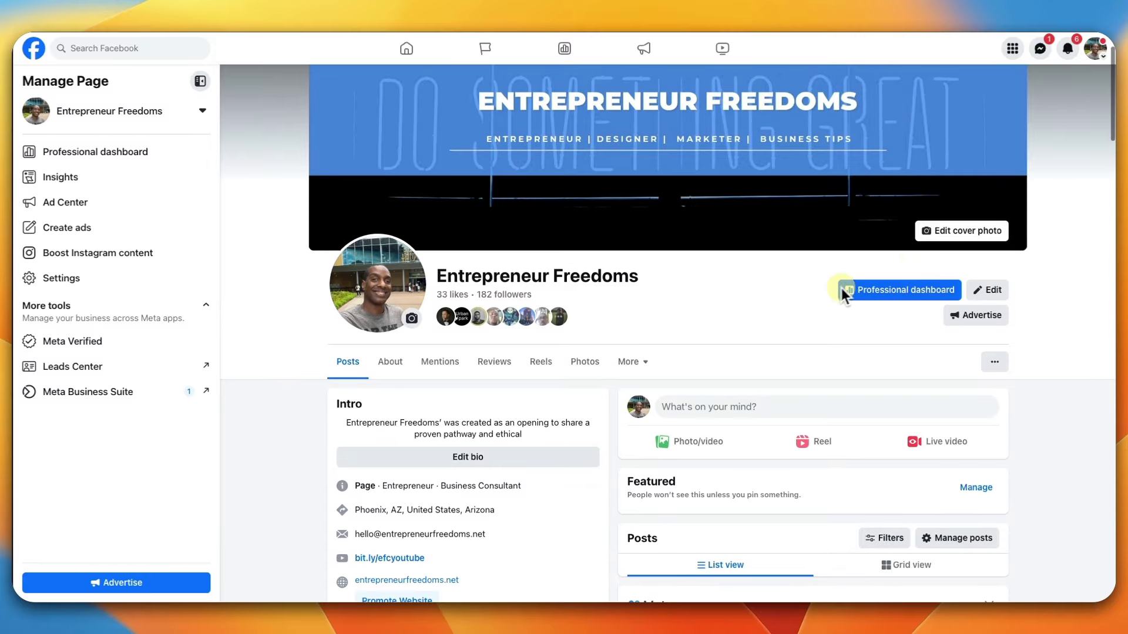
left_click(1096, 48)
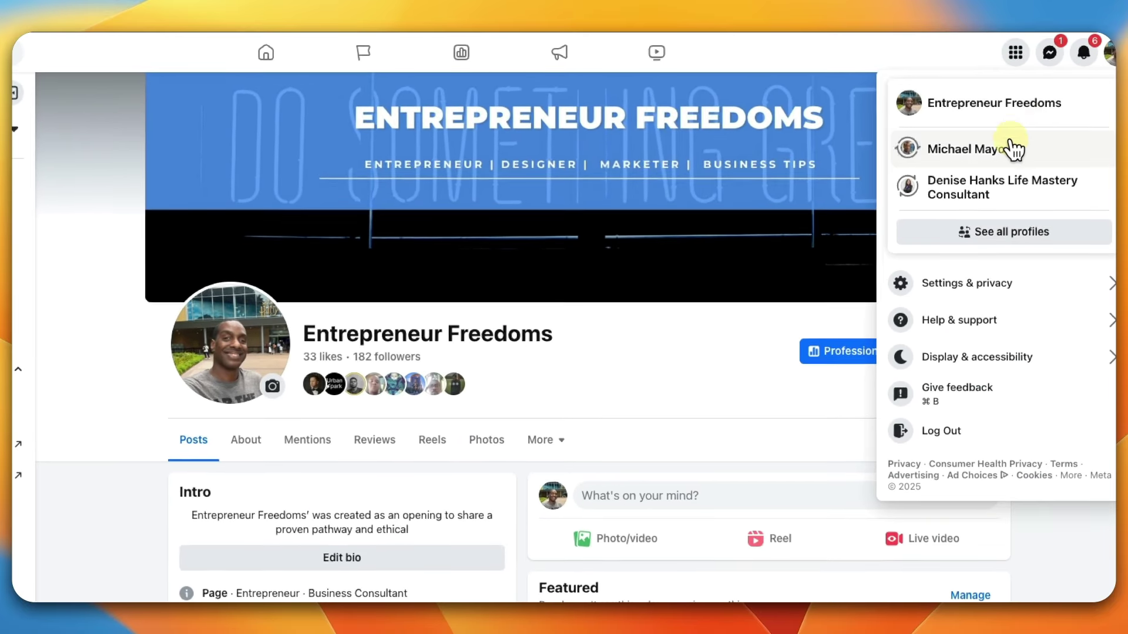
left_click(998, 116)
Step: Examine the newly published quote post on the Entrepreneur Freedoms page and compare it with the earlier posts published by Boost Space
scroll(756, 286, "down", 10)
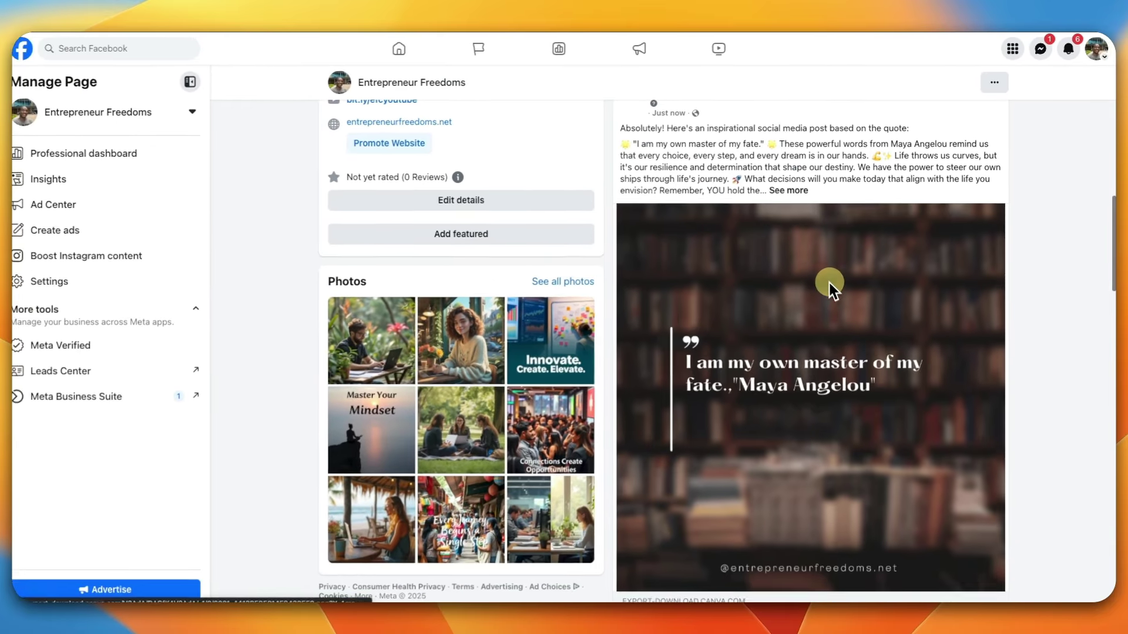
scroll(882, 338, "up", 1)
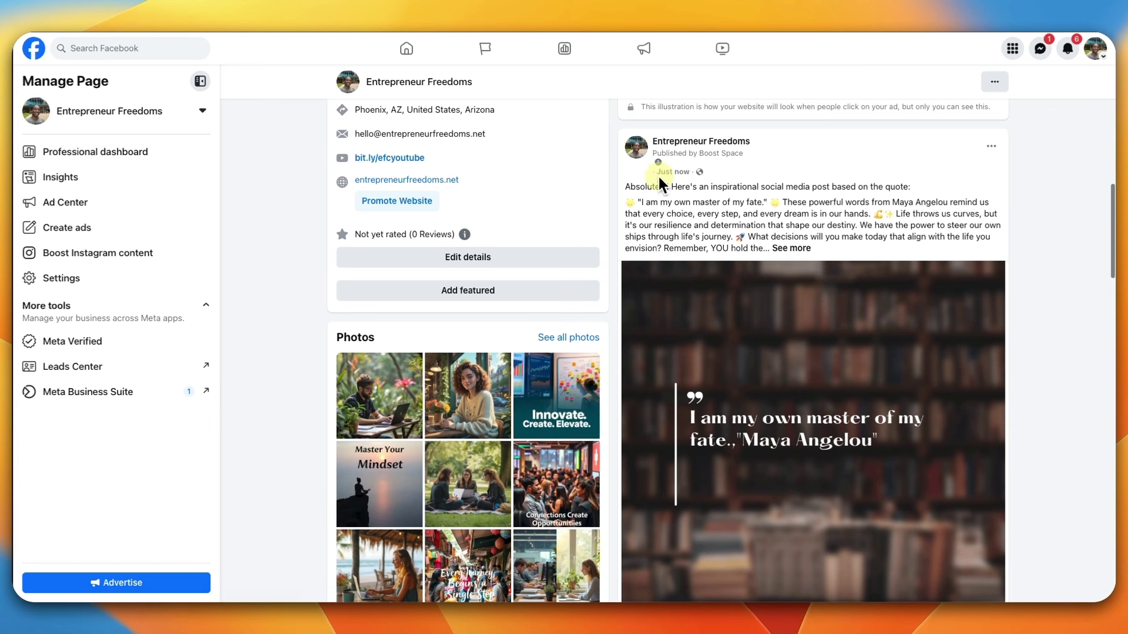
scroll(819, 269, "down", 8)
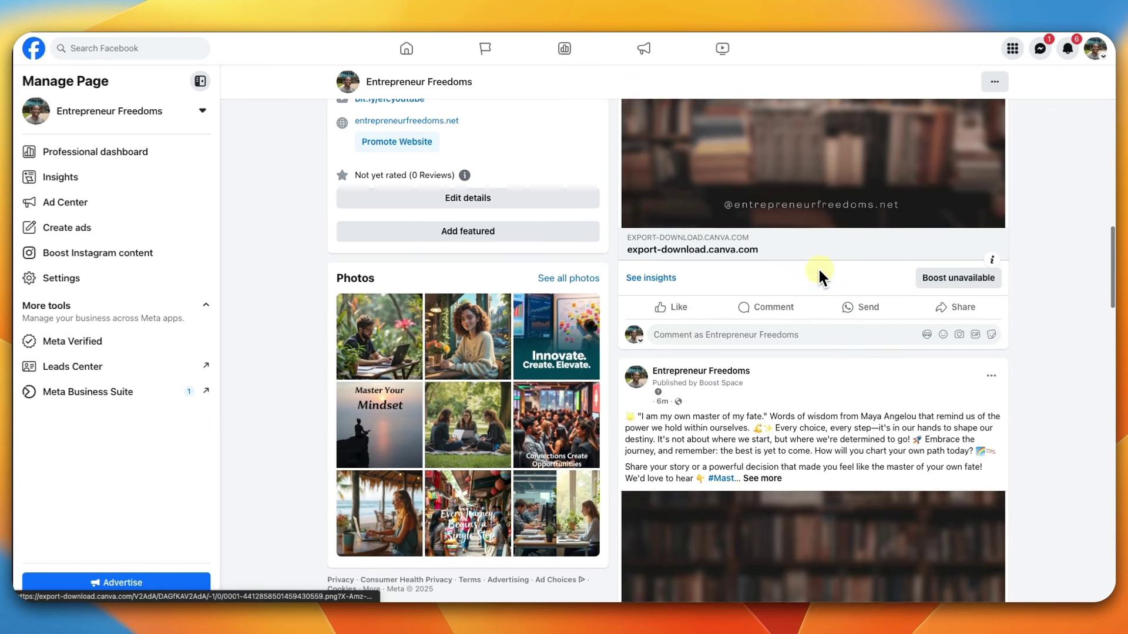
scroll(817, 267, "down", 7)
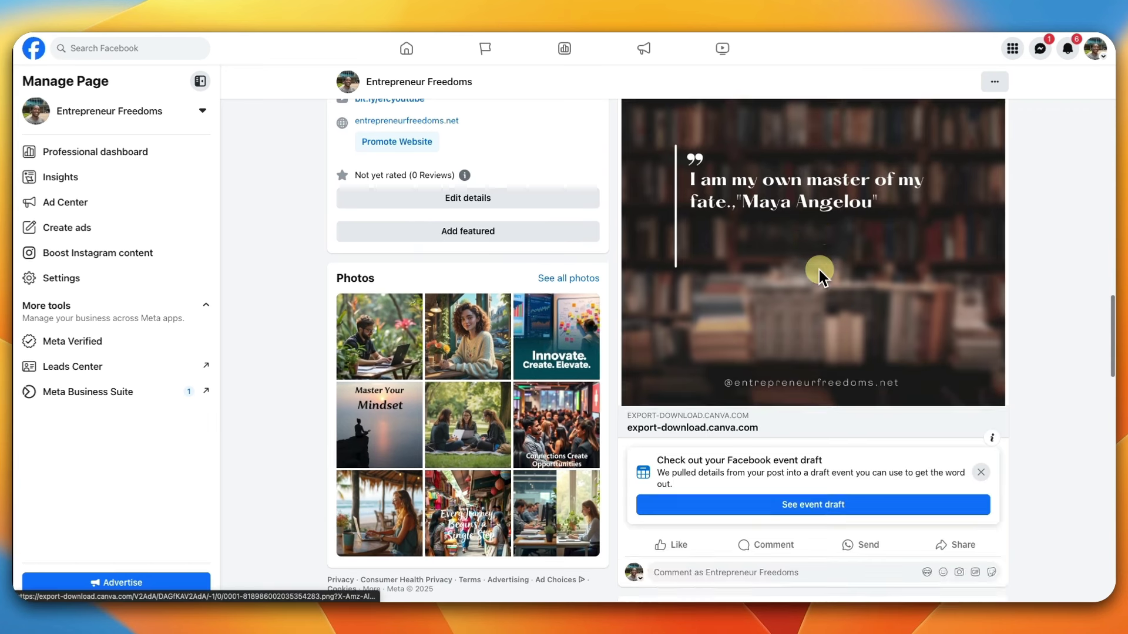
scroll(817, 267, "down", 10)
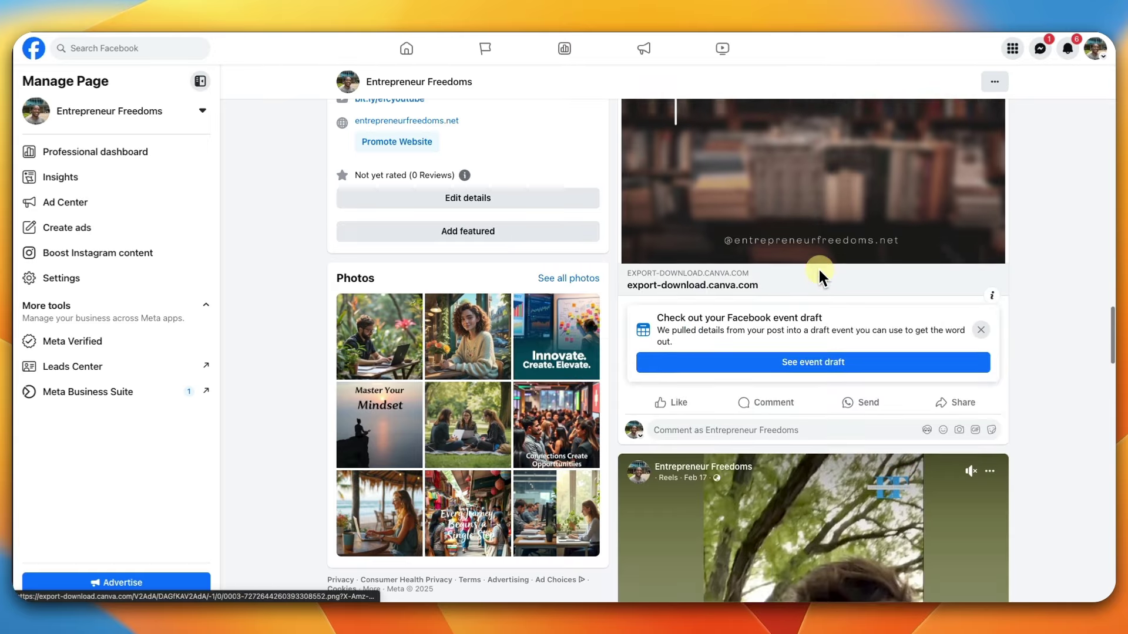
scroll(818, 269, "down", 10)
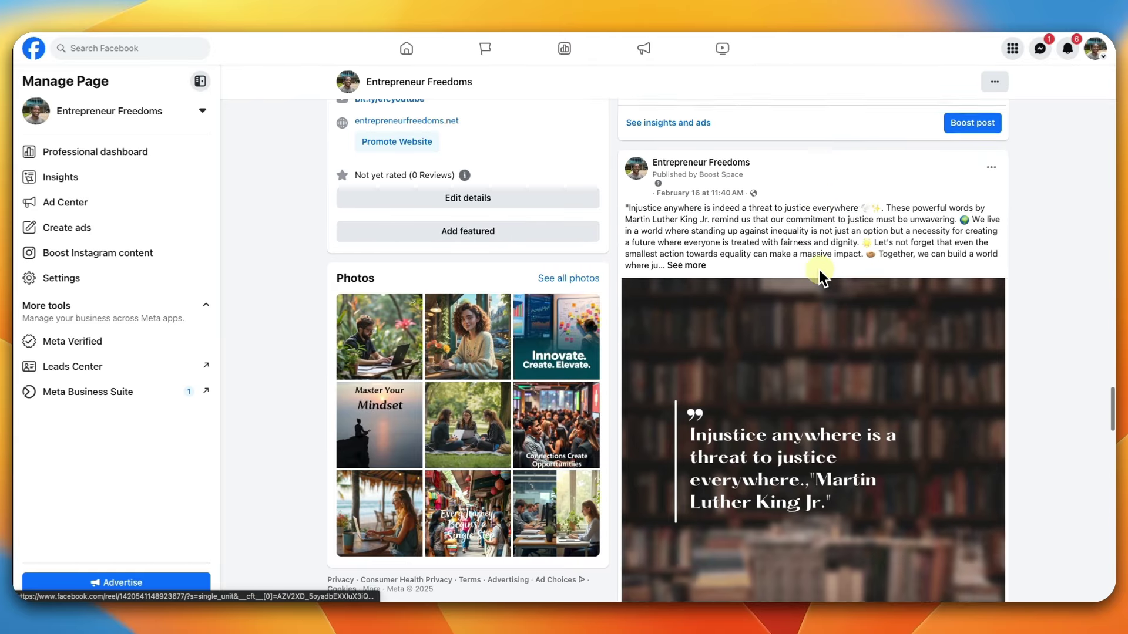
scroll(818, 270, "up", 20)
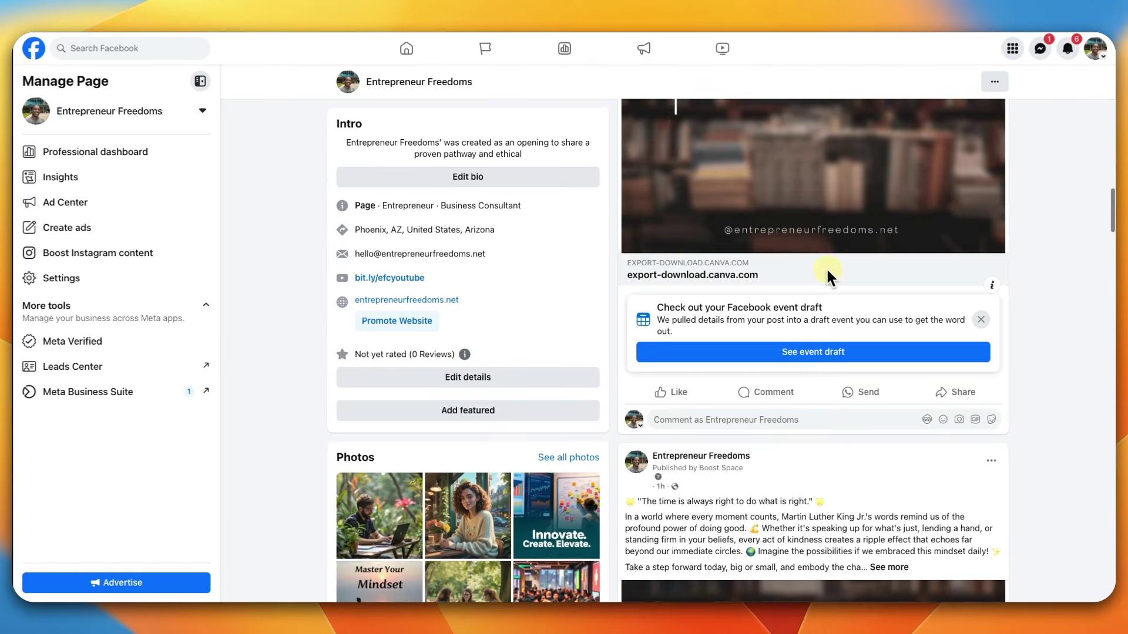
scroll(831, 269, "up", 4)
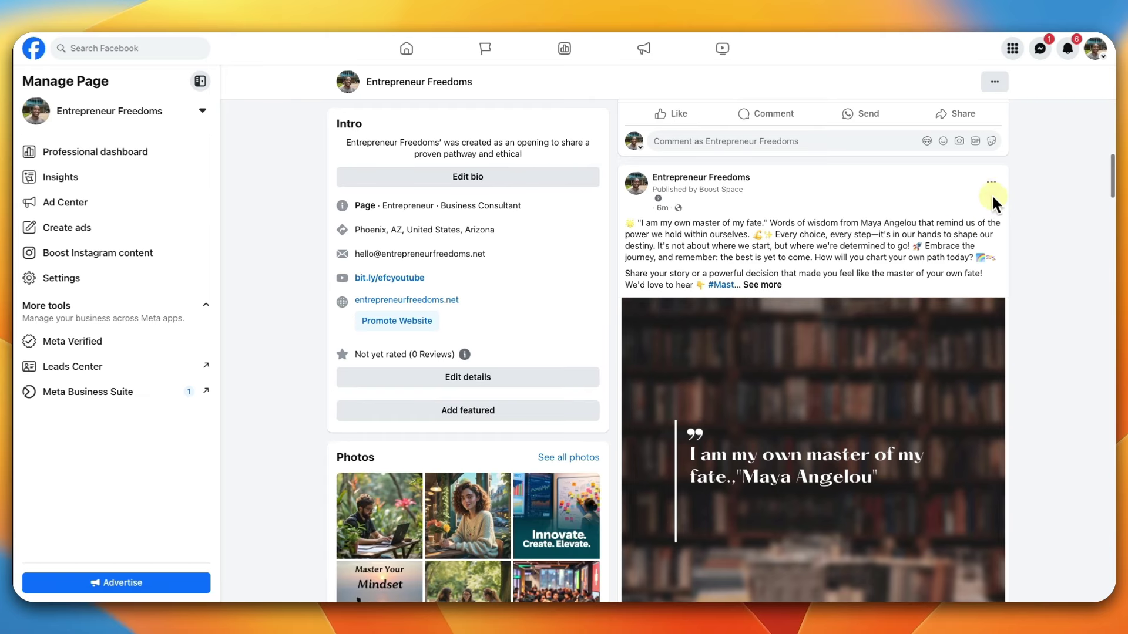
scroll(970, 200, "up", 2)
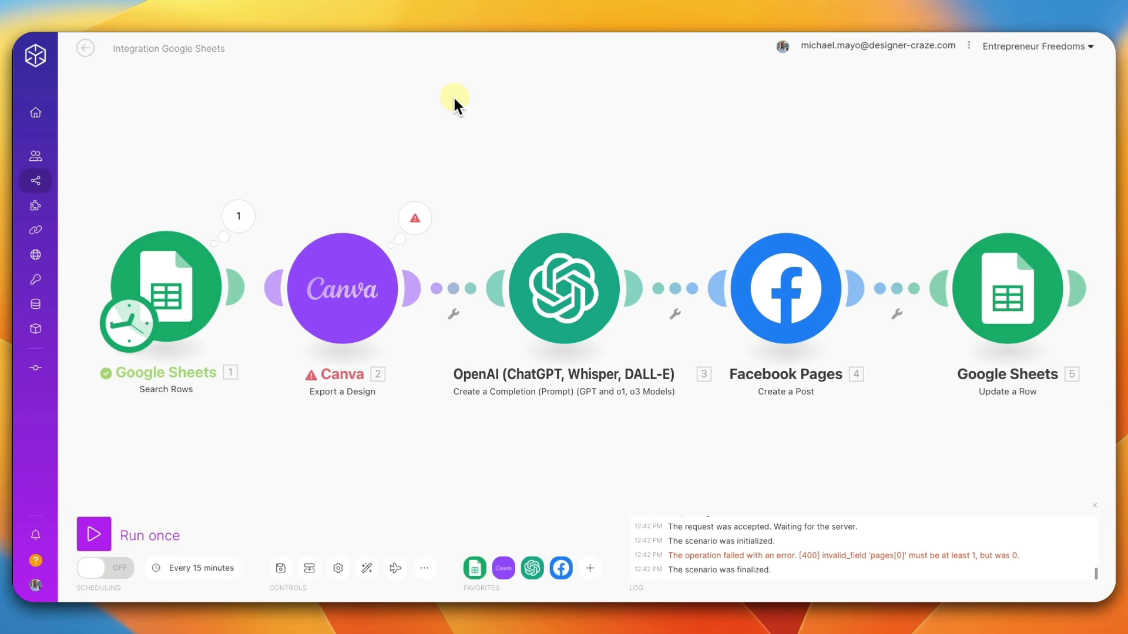
Step: In Boost.space, inspect the Canva Export a Design error details of the Integration Google Sheets scenario and reload the page
left_click(415, 219)
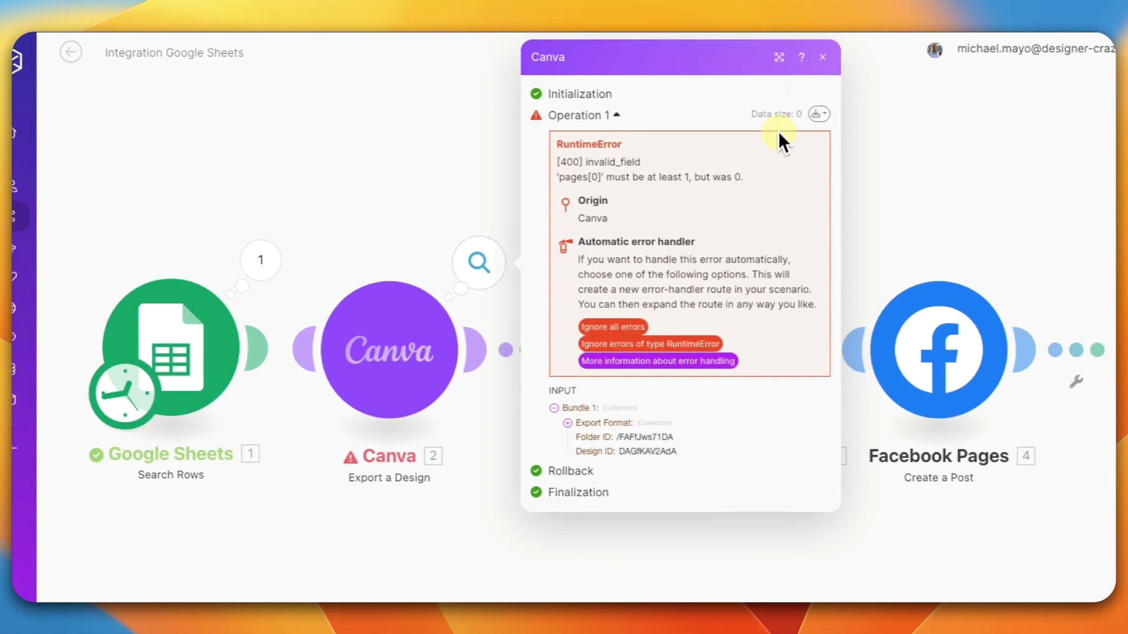
left_click(812, 57)
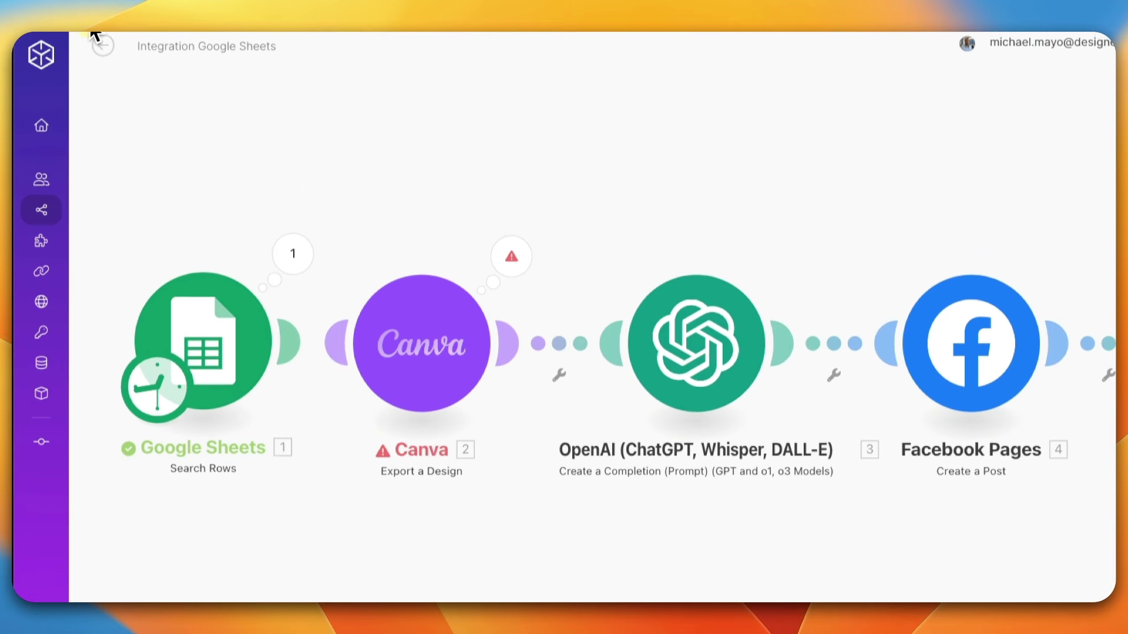
key("super+r")
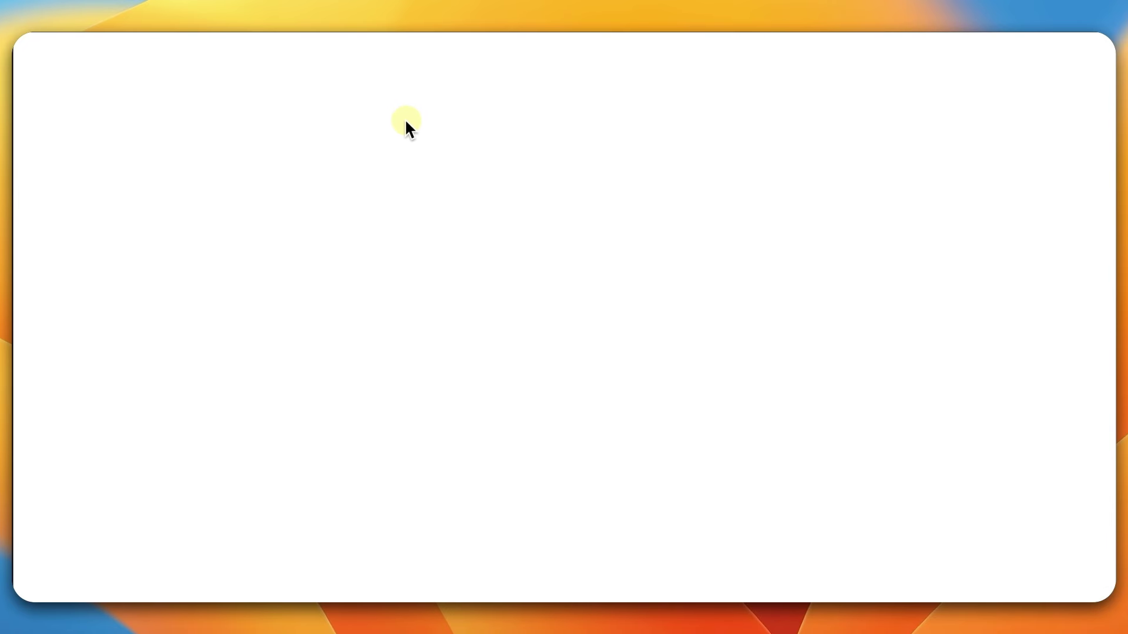